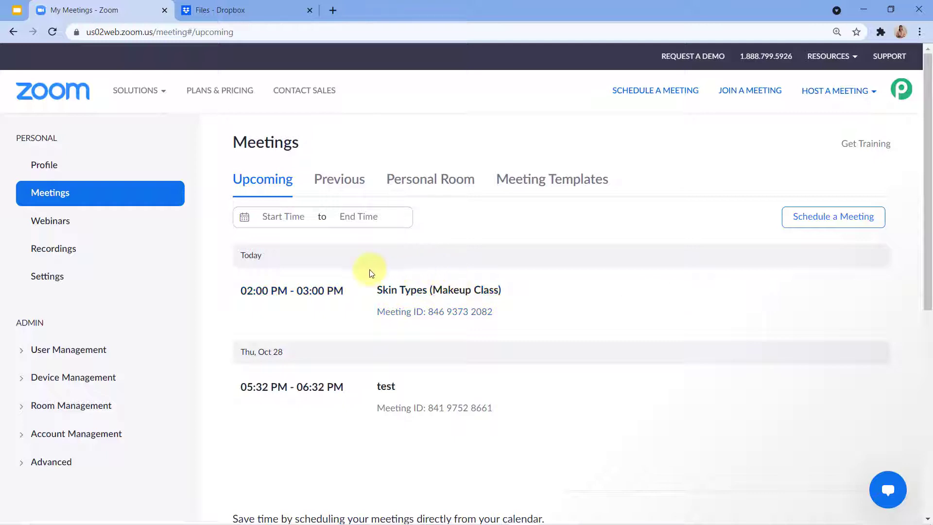
Open the Zoom account's cloud recordings and look through the list of existing recordings.
click(53, 259)
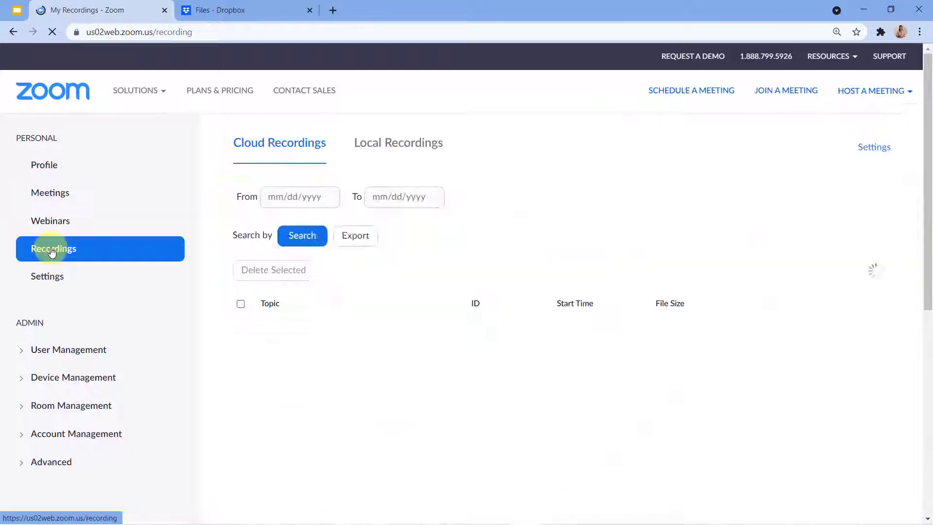
scroll(292, 272, down, 3)
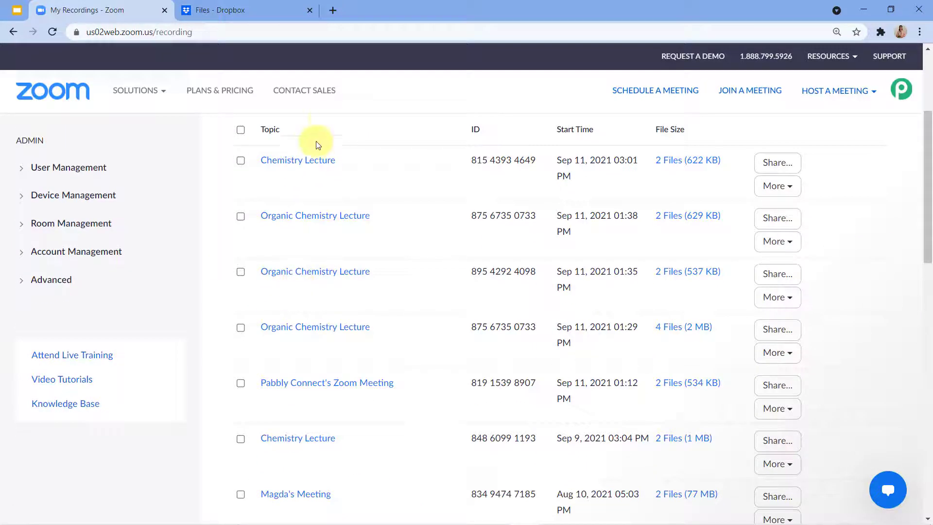
scroll(302, 354, down, 1)
scroll(336, 291, up, 3)
scroll(335, 290, up, 1)
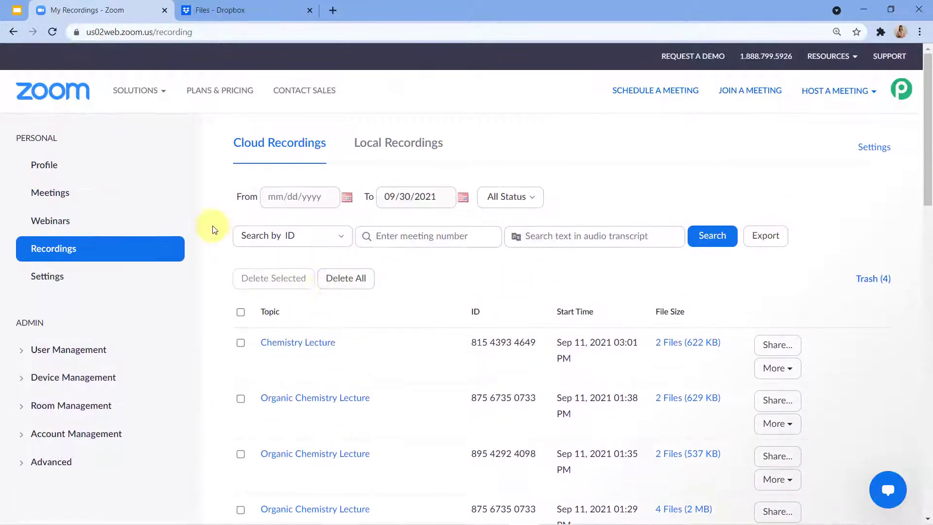
Switch to Dropbox and open the zoom folder inside the account owner's personal folder.
click(247, 6)
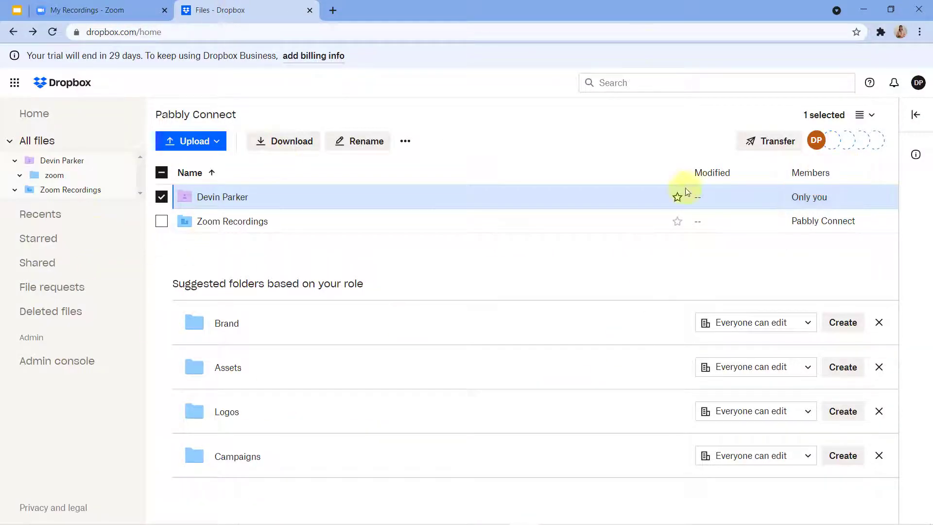
click(240, 206)
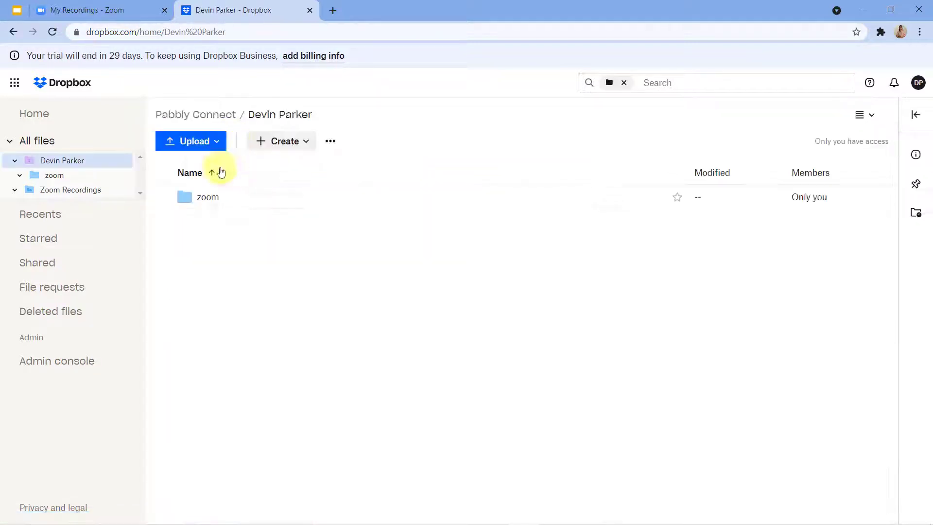
double_click(258, 197)
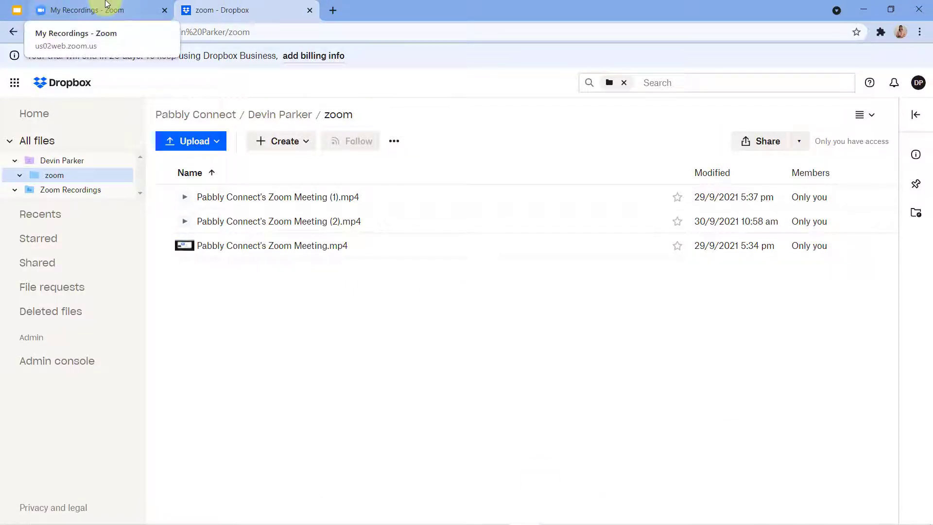
Open the upcoming meetings in Zoom, checking the Dropbox zoom folder once more before returning to them.
click(107, 3)
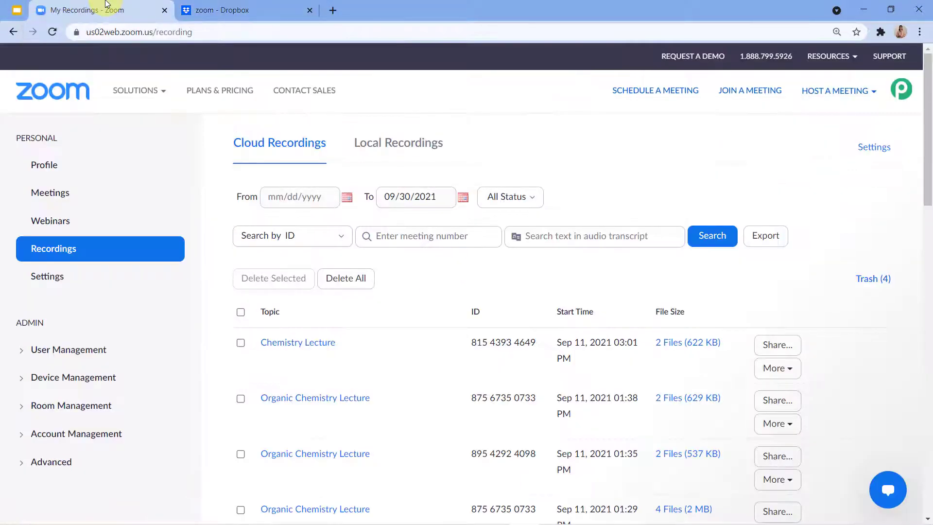
click(65, 199)
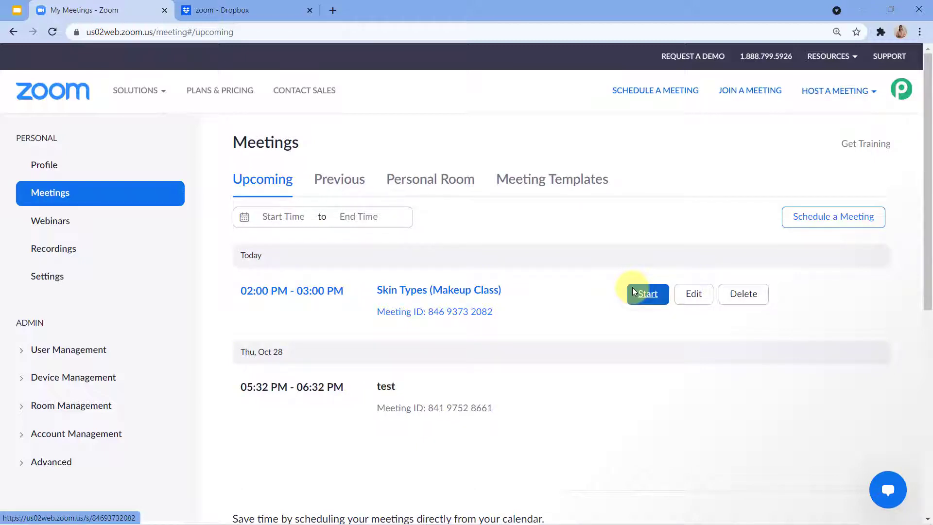
click(238, 8)
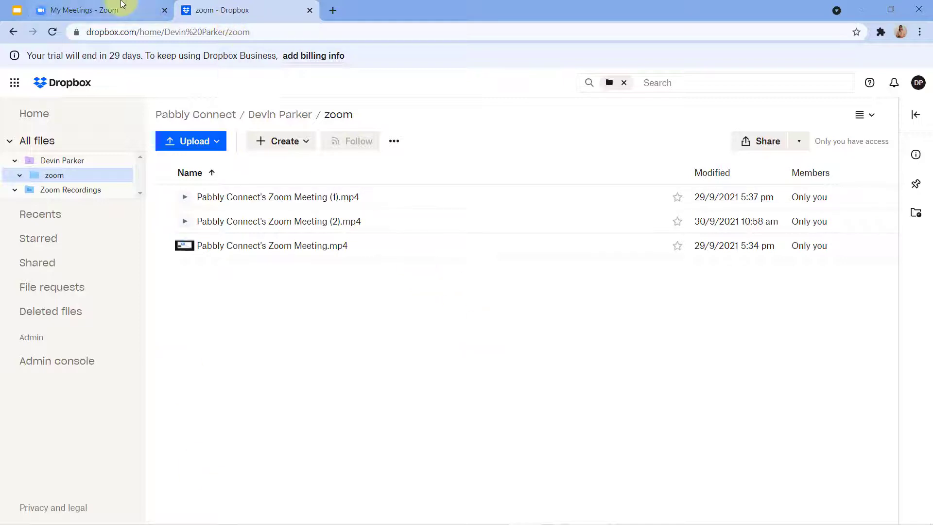
click(122, 5)
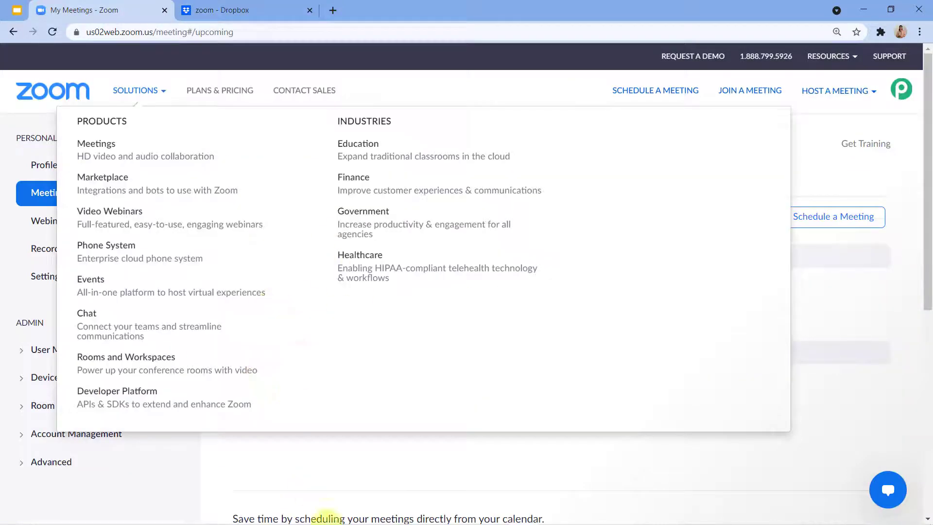
mouse_move(390, 302)
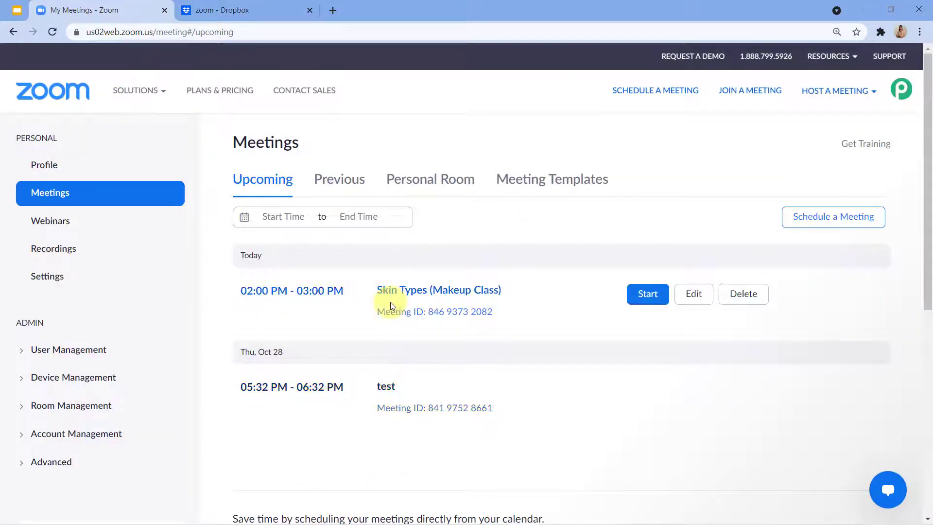
Start the Skin Types (Makeup Class) meeting in the browser, join with computer audio and dismiss the microphone permission request.
click(649, 294)
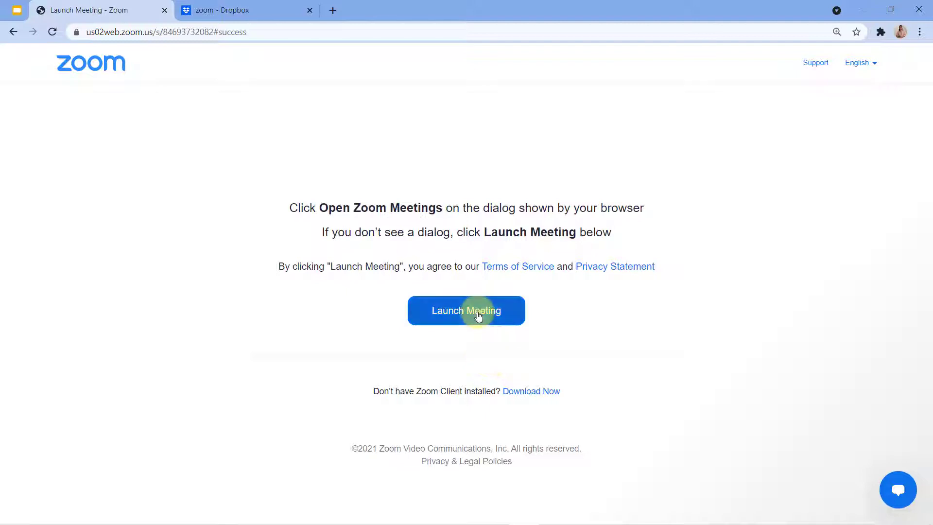
click(538, 419)
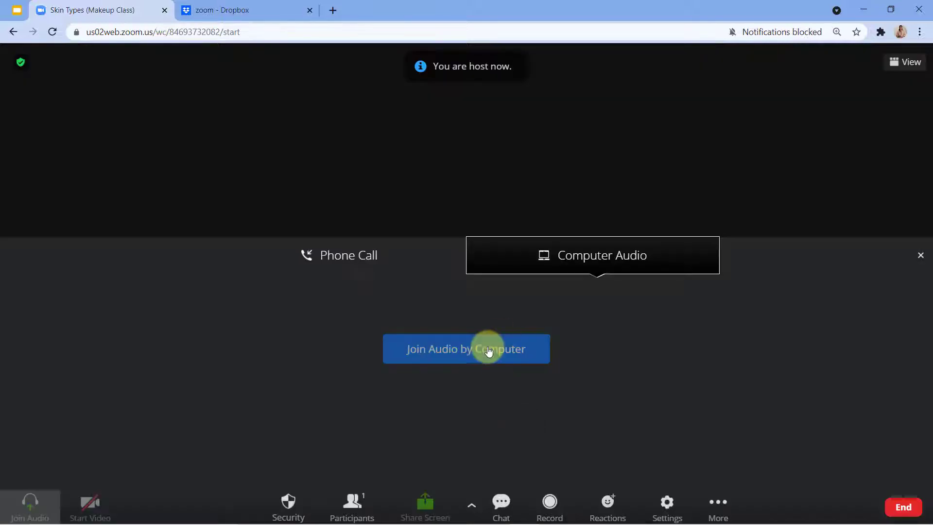
click(489, 350)
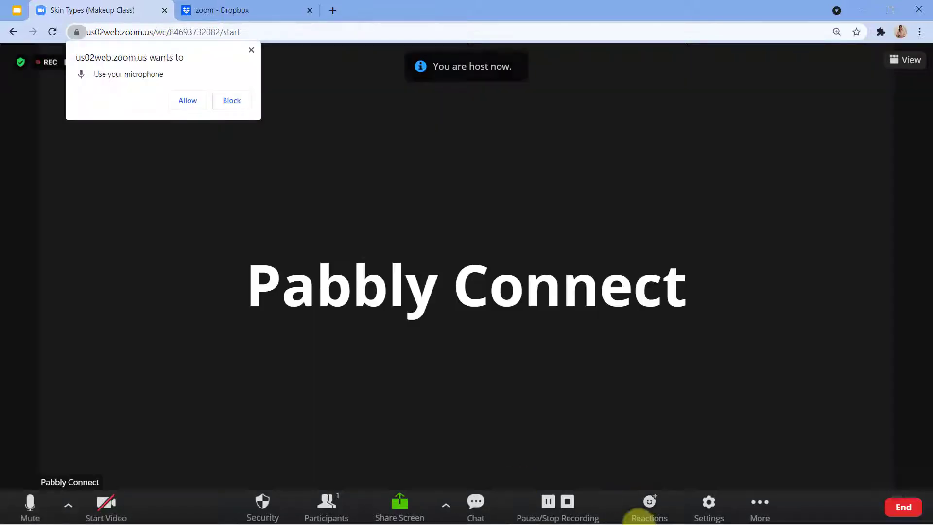
click(250, 50)
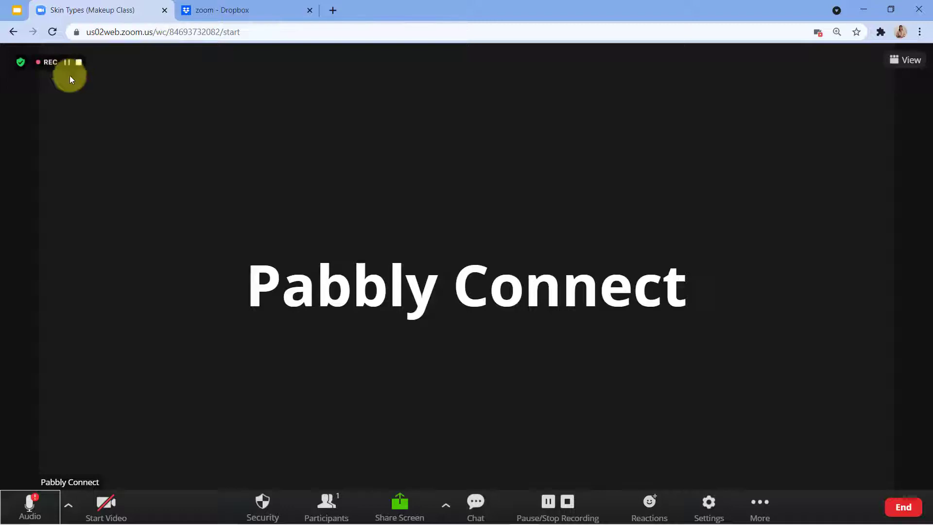
Share the entire screen in the meeting, show the Dropbox zoom folder and return to the meeting.
click(396, 502)
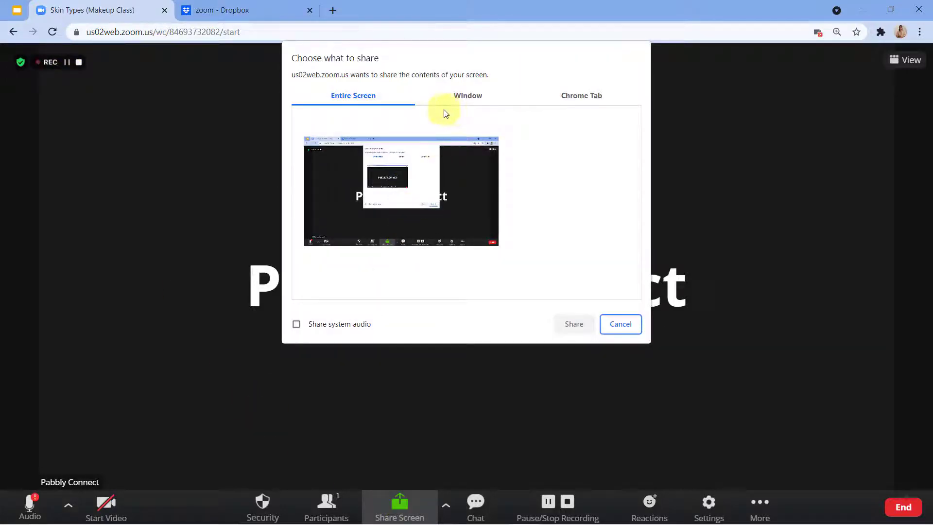
click(354, 198)
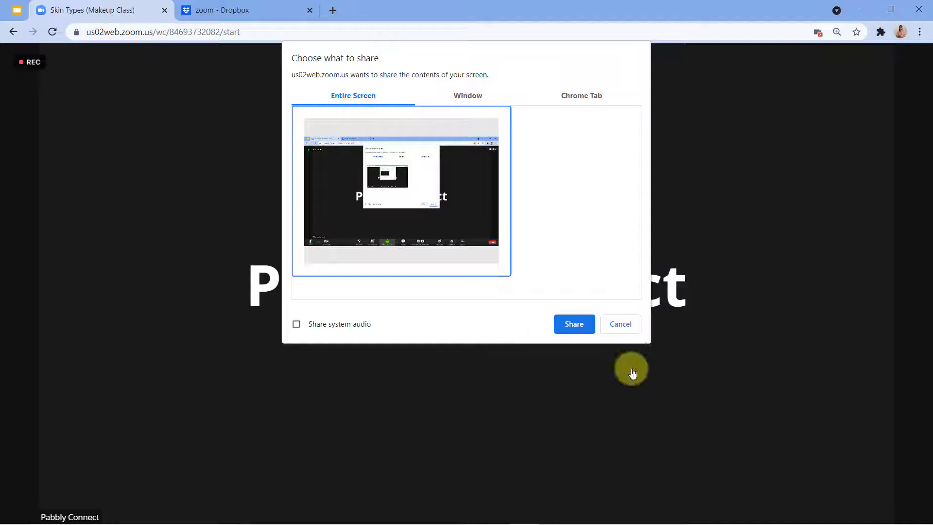
click(565, 325)
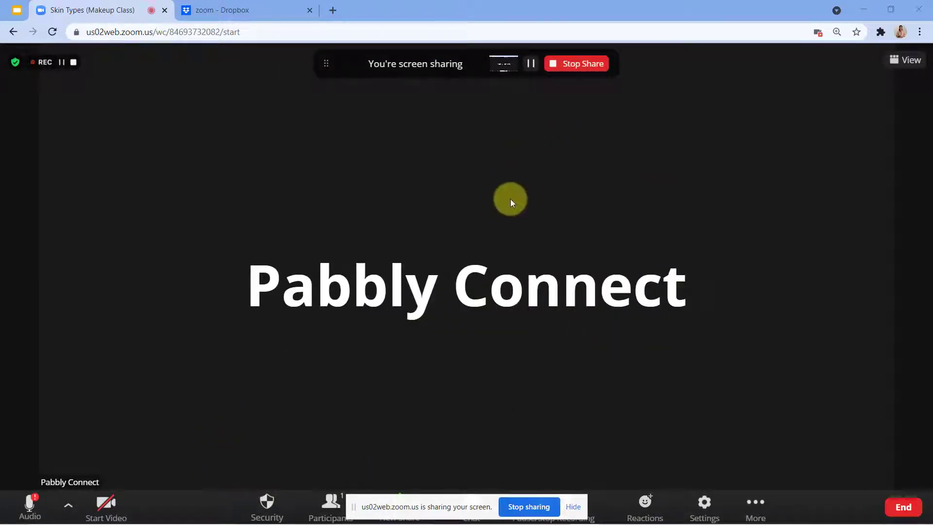
click(227, 10)
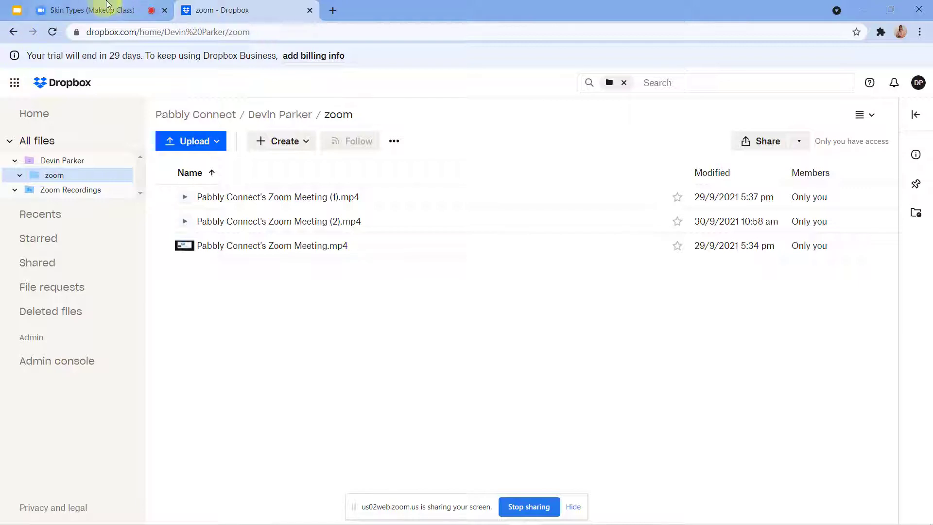
click(107, 5)
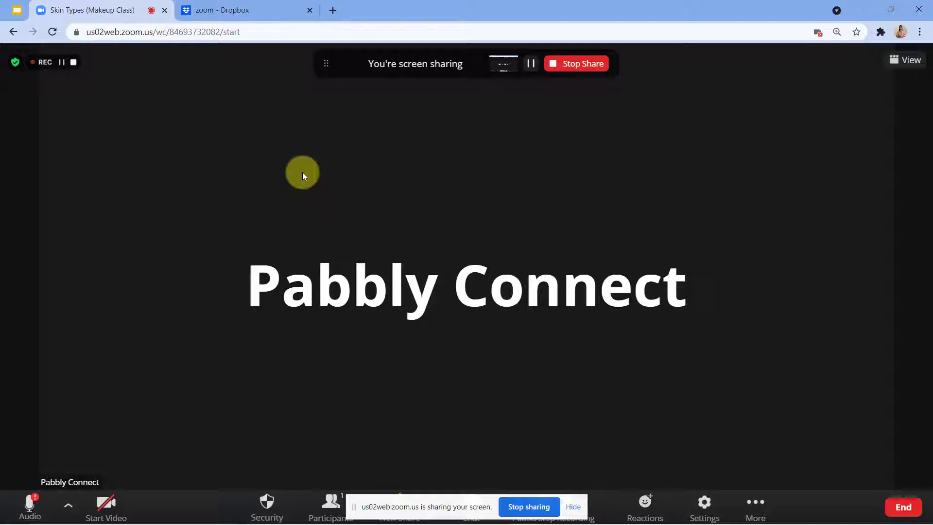
Stop the screen share and end the meeting for all participants.
click(584, 61)
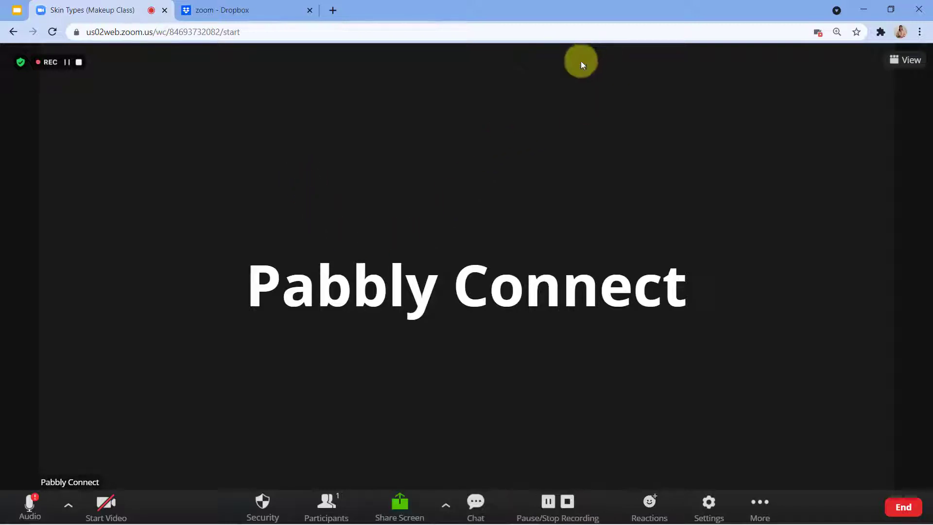
click(895, 509)
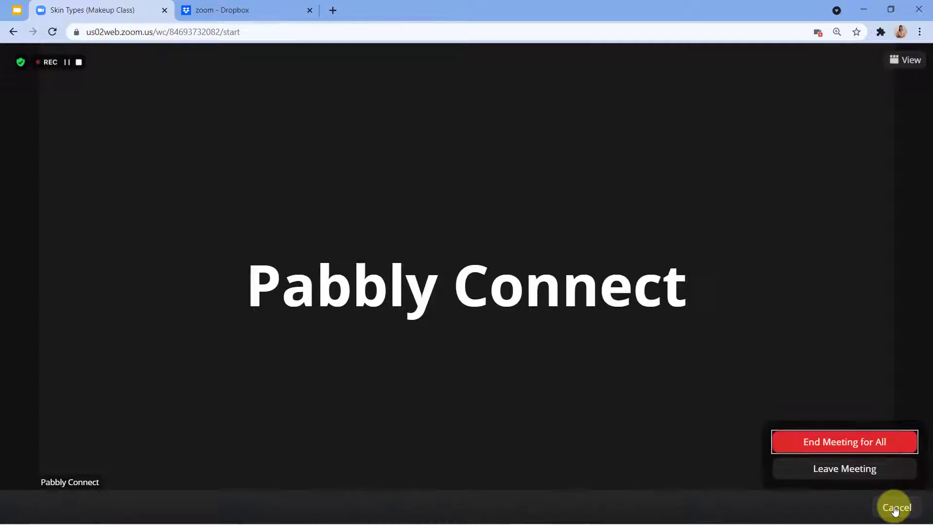
click(857, 441)
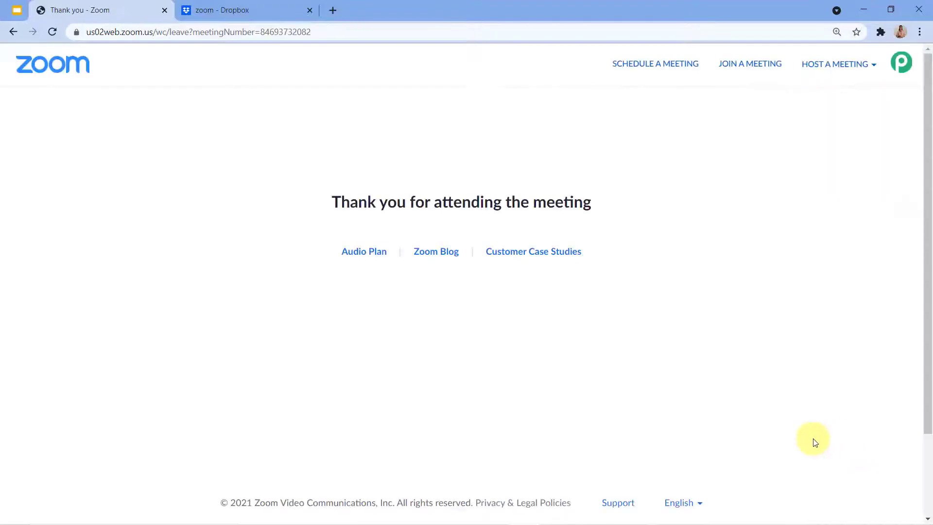
Go back to the Zoom account pages, open the cloud recordings and refresh the list to check the Skin Types (Makeup Class) entry.
click(13, 32)
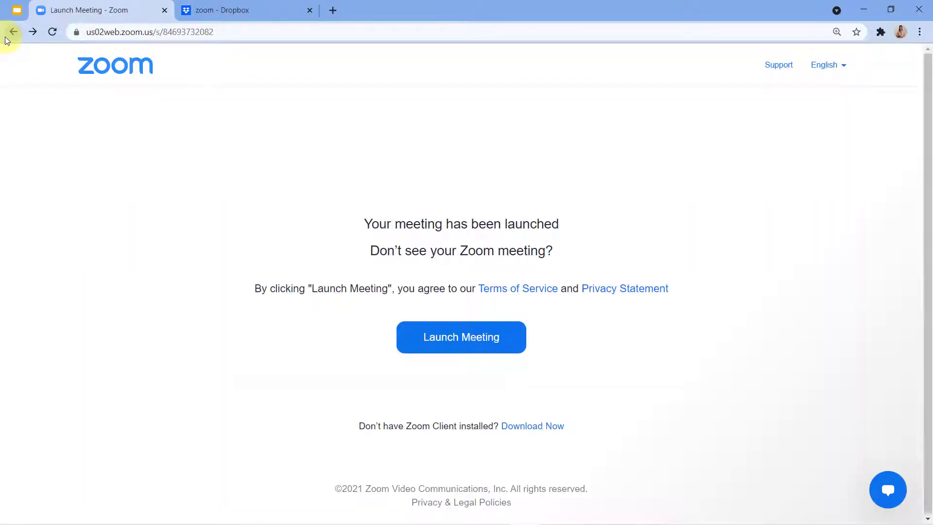
click(12, 32)
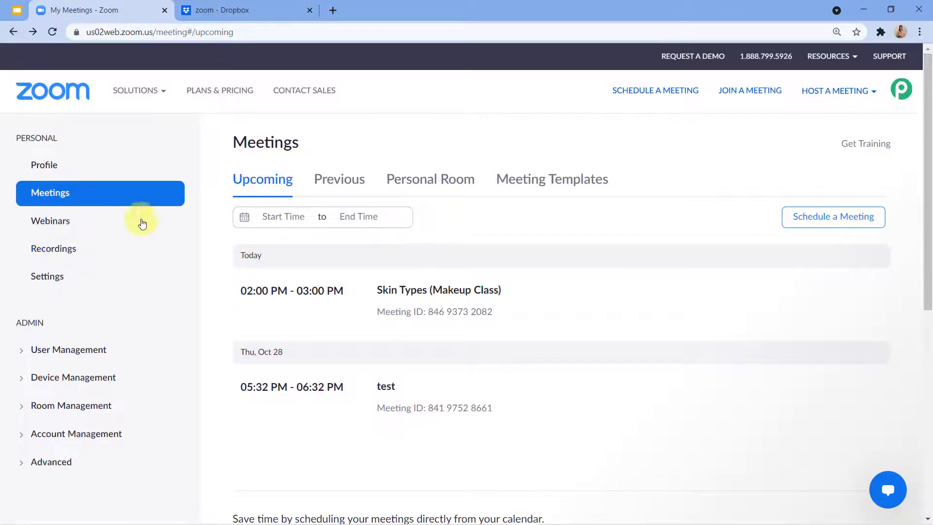
click(64, 251)
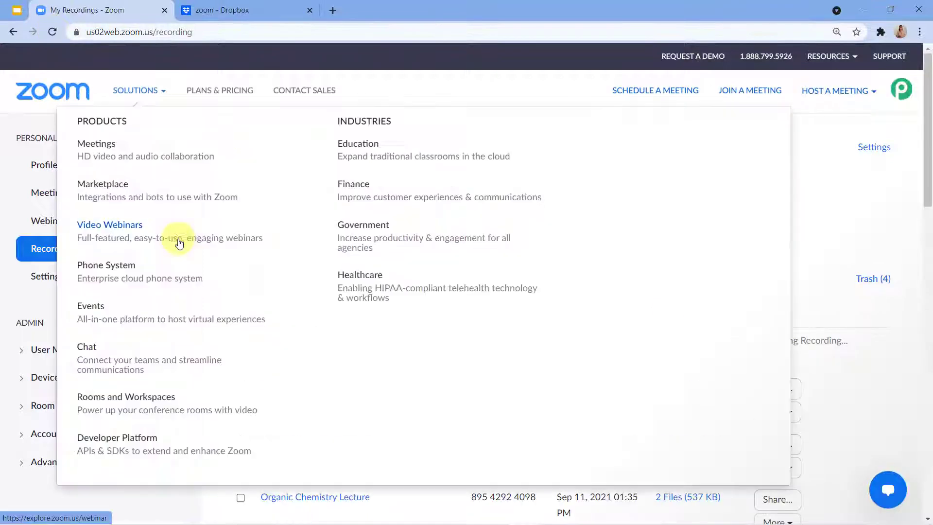
scroll(902, 267, down, 1)
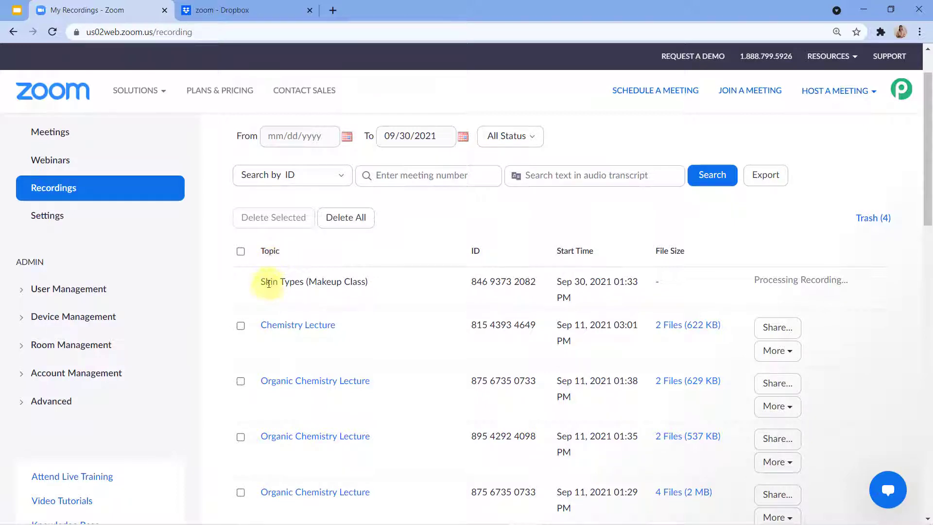
click(52, 32)
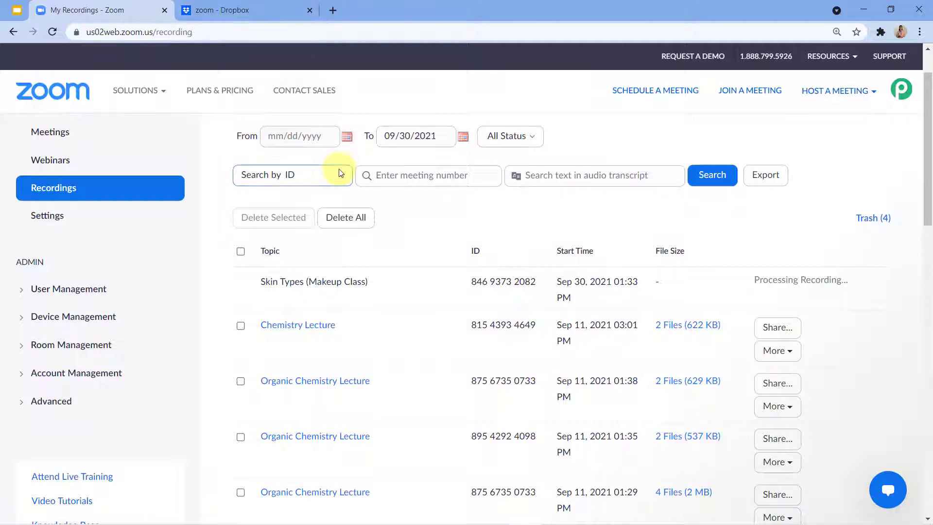
Check the Dropbox zoom folder for the Skin Types (Makeup Class) recording and compare it with Zoom's recordings list.
click(222, 6)
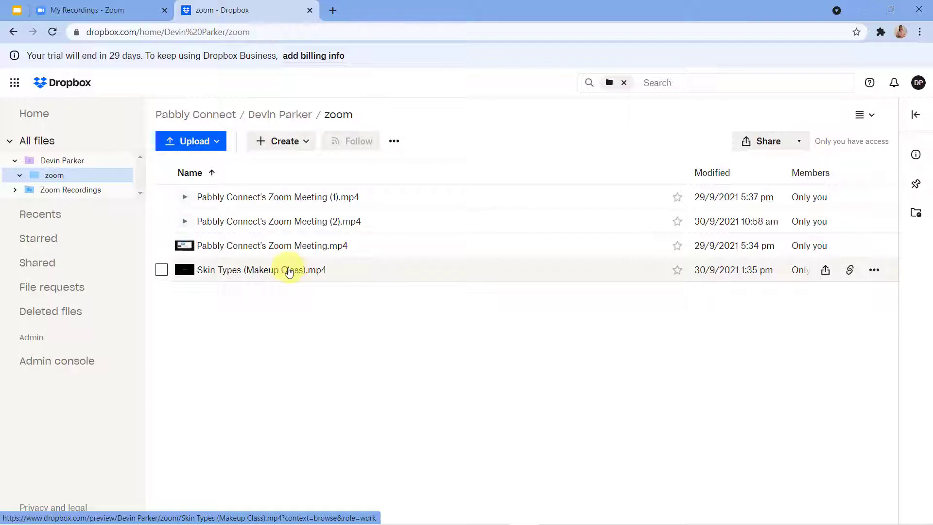
click(111, 10)
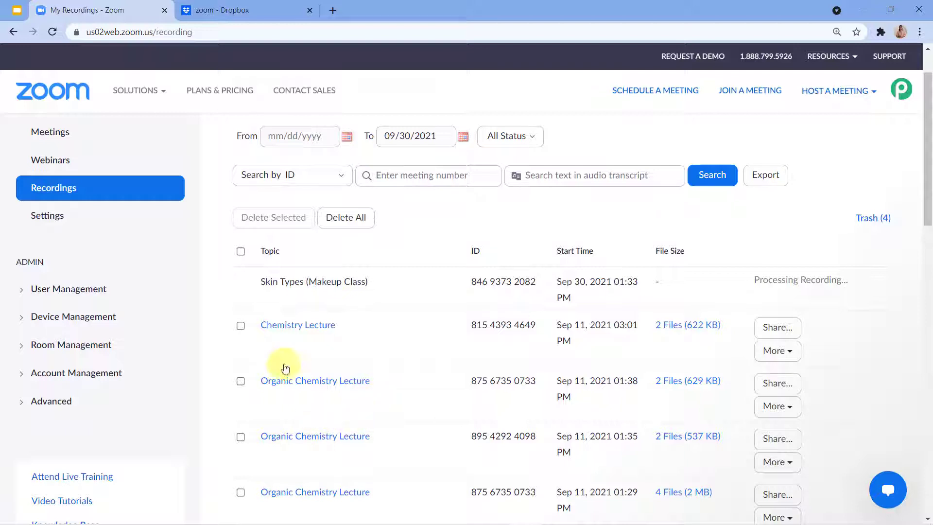
click(243, 9)
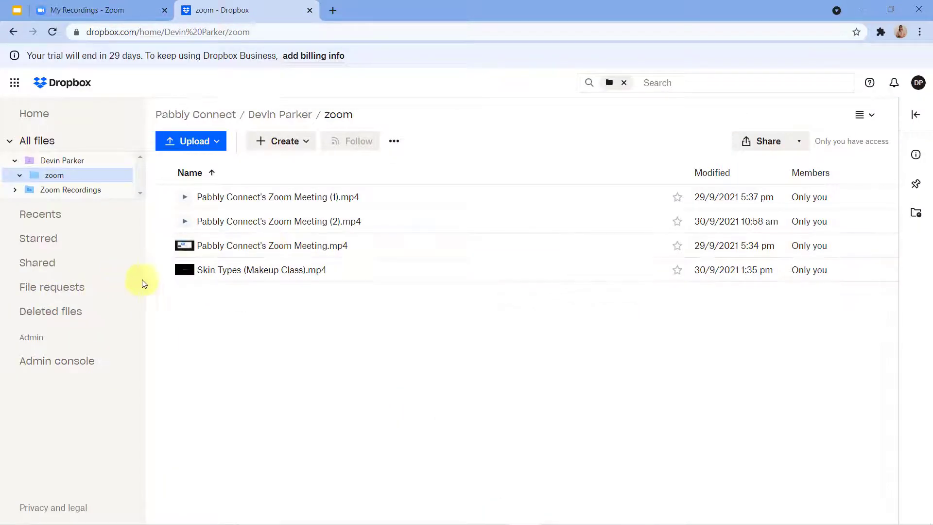
Play Skin Types (Makeup Class).mp4 from the Dropbox folder, raise the system volume to 100 and skip ahead to about 0:18.
click(255, 275)
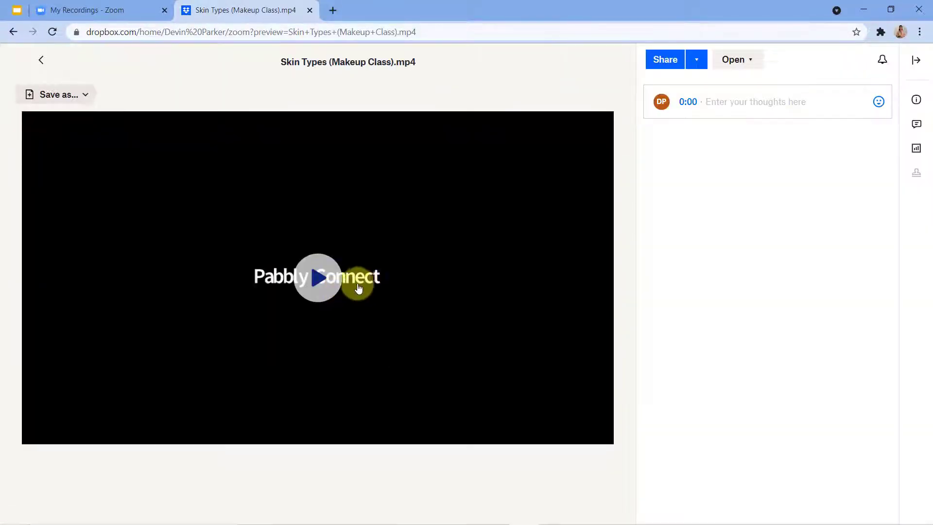
click(319, 289)
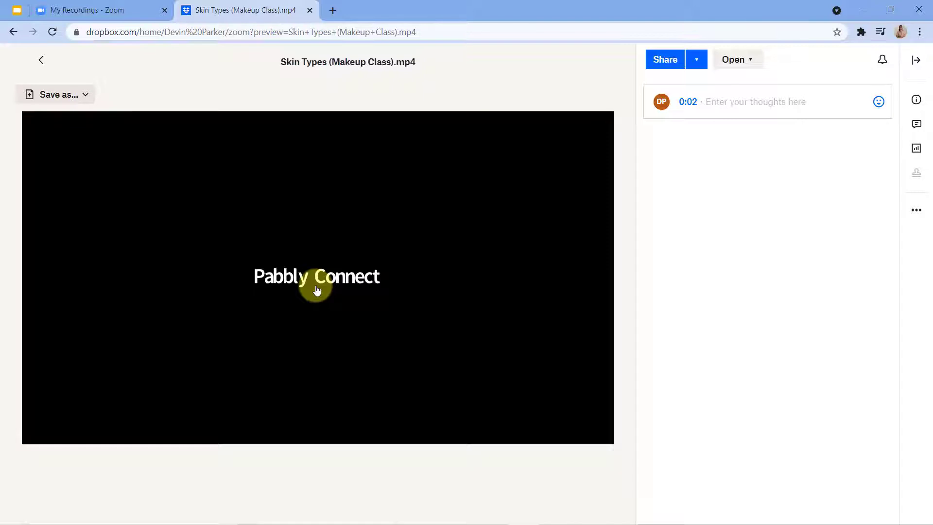
key(XF86AudioRaiseVolume)
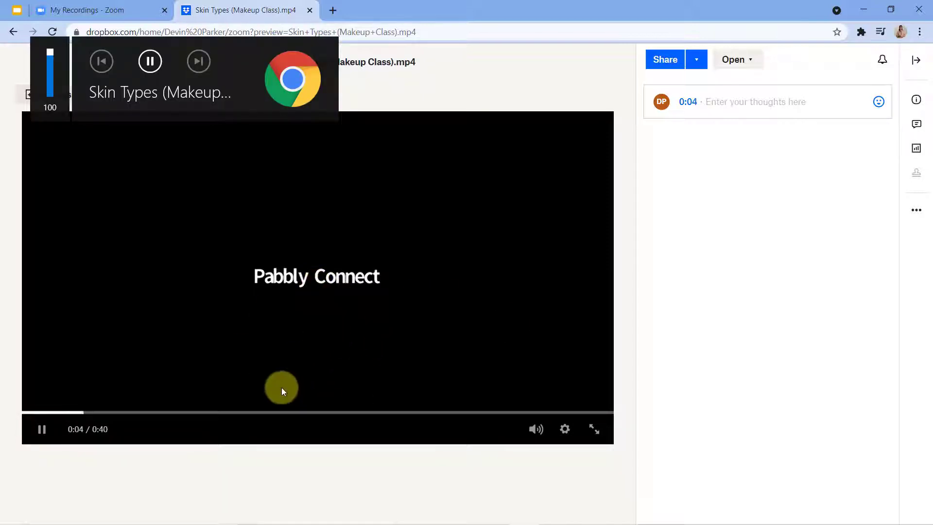
click(263, 411)
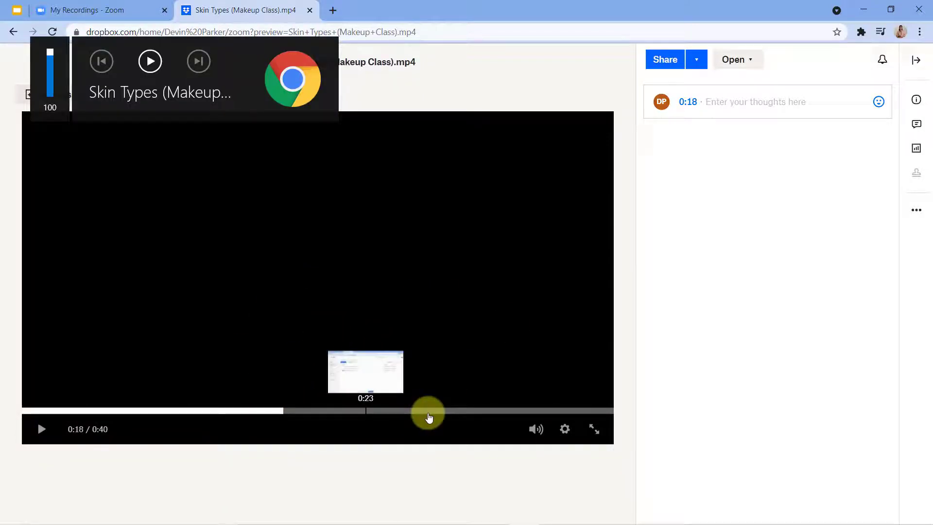
Skip further ahead in the Skin Types (Makeup Class).mp4 playback and return to the Dropbox zoom folder.
click(427, 412)
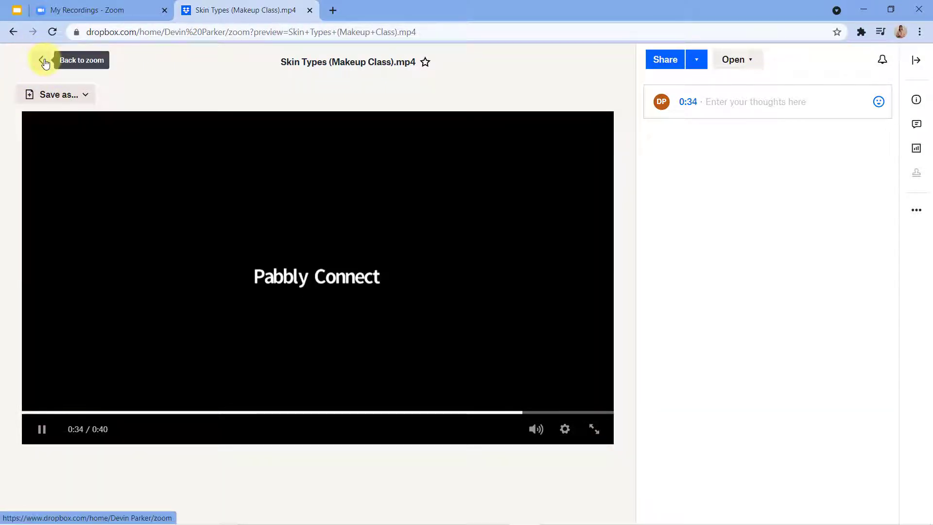
click(43, 61)
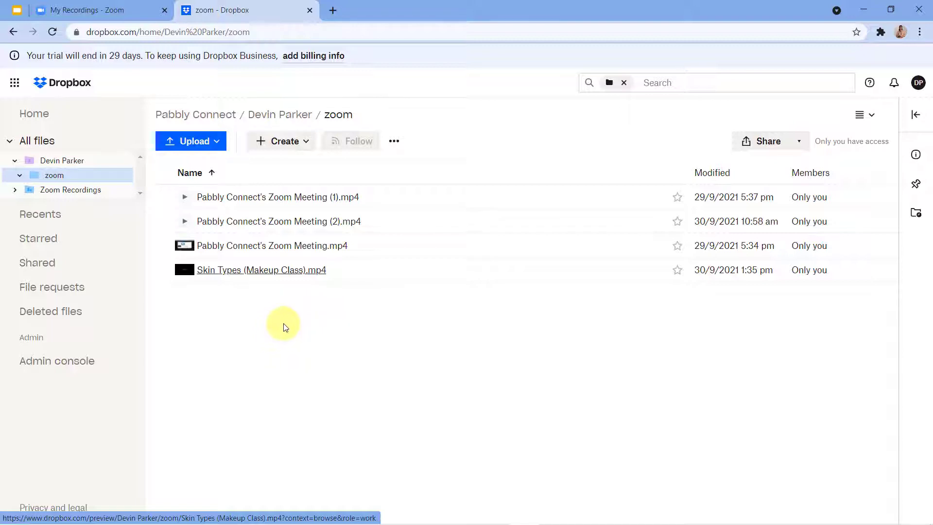
View Zoom's webinars page and upcoming meetings list, switching between them and the Dropbox zoom folder to compare the two accounts.
click(93, 6)
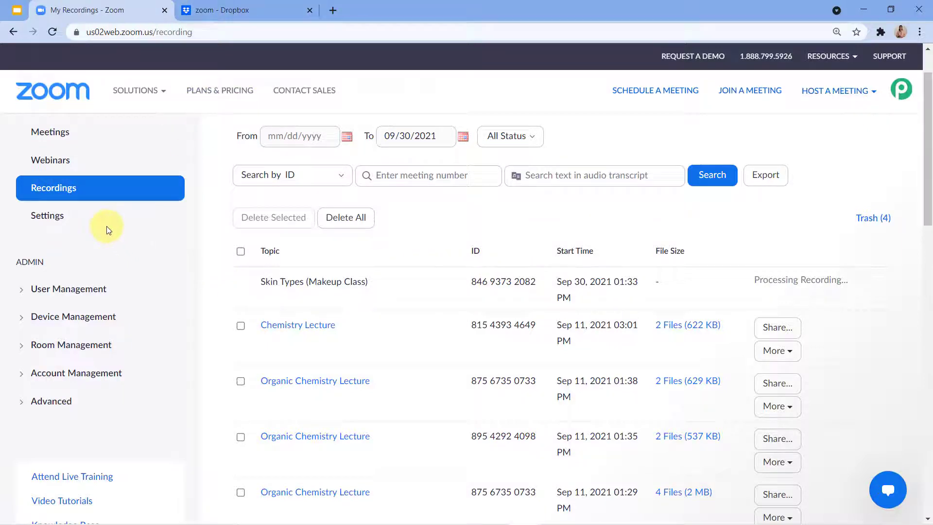
click(55, 160)
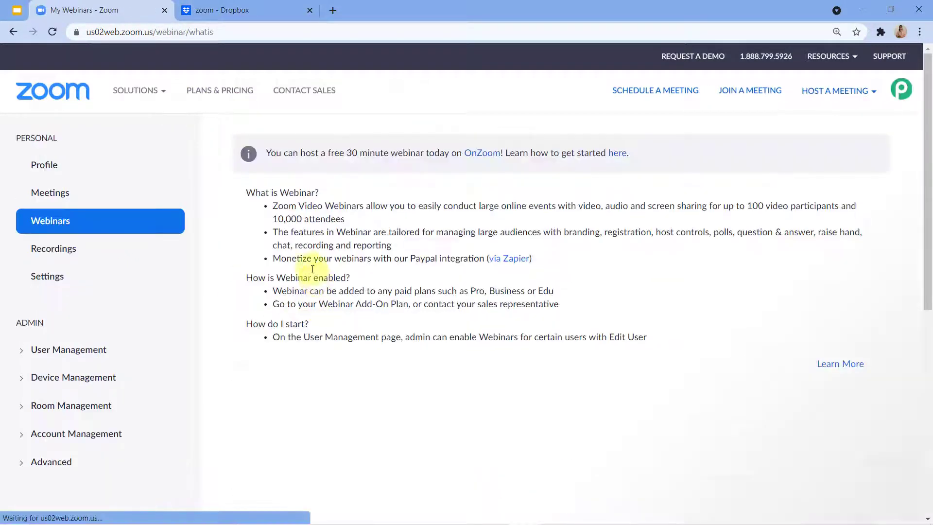
click(89, 190)
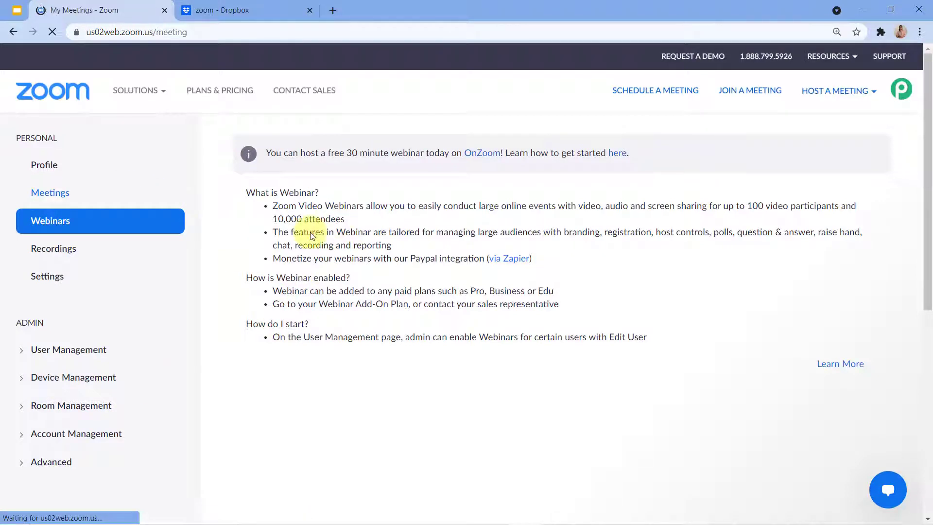
click(227, 9)
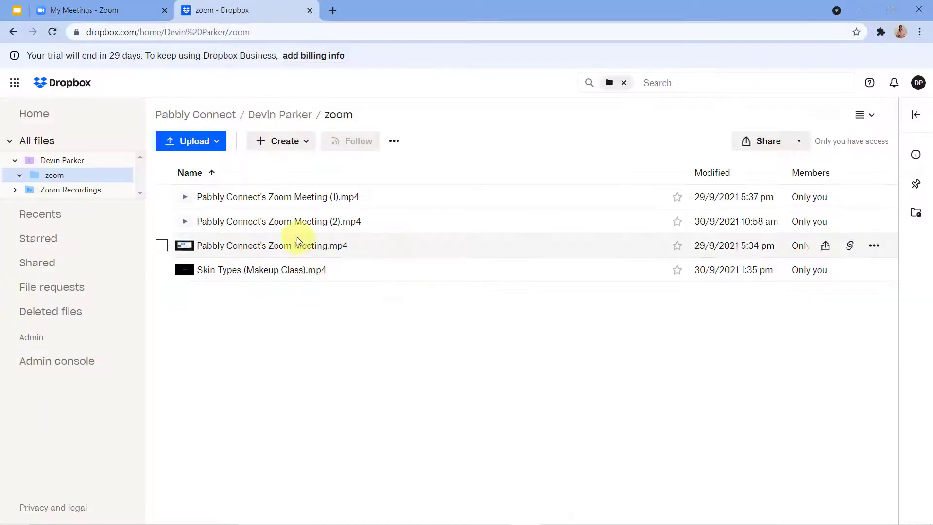
click(71, 6)
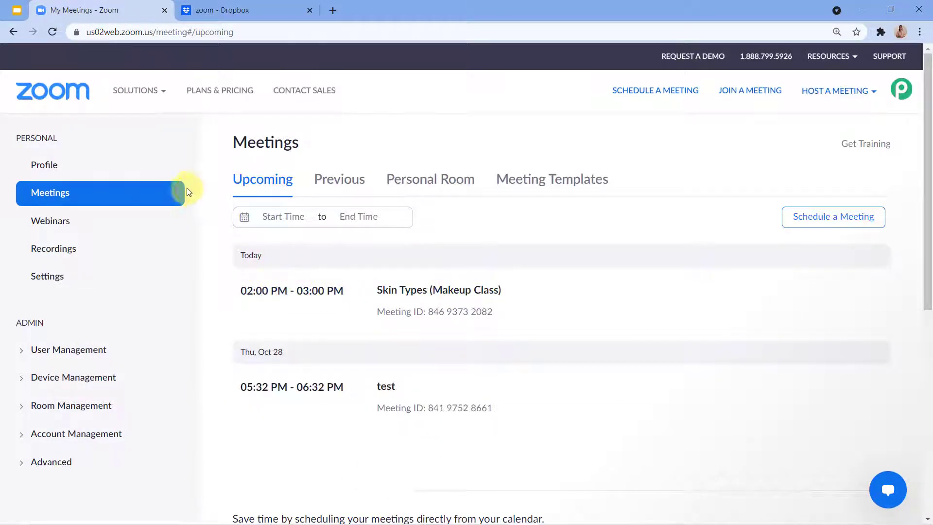
click(264, 10)
click(127, 4)
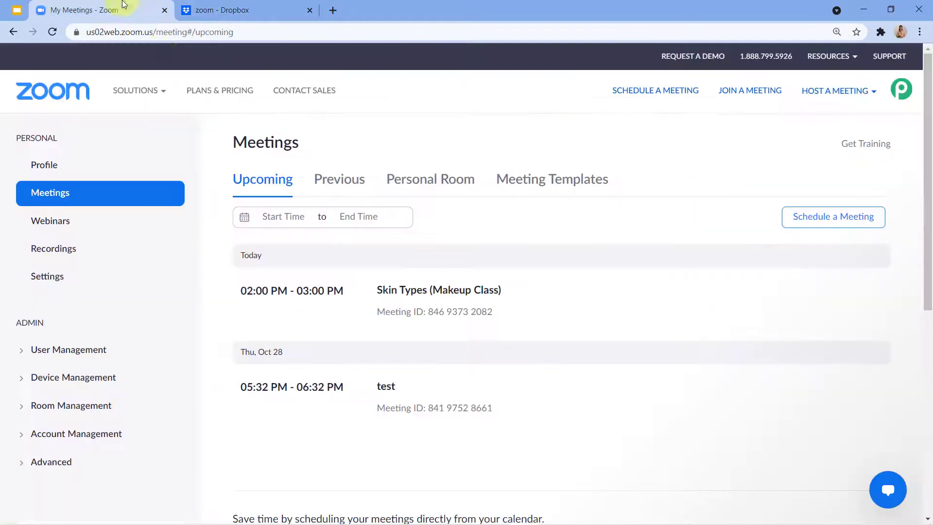
mouse_move(139, 90)
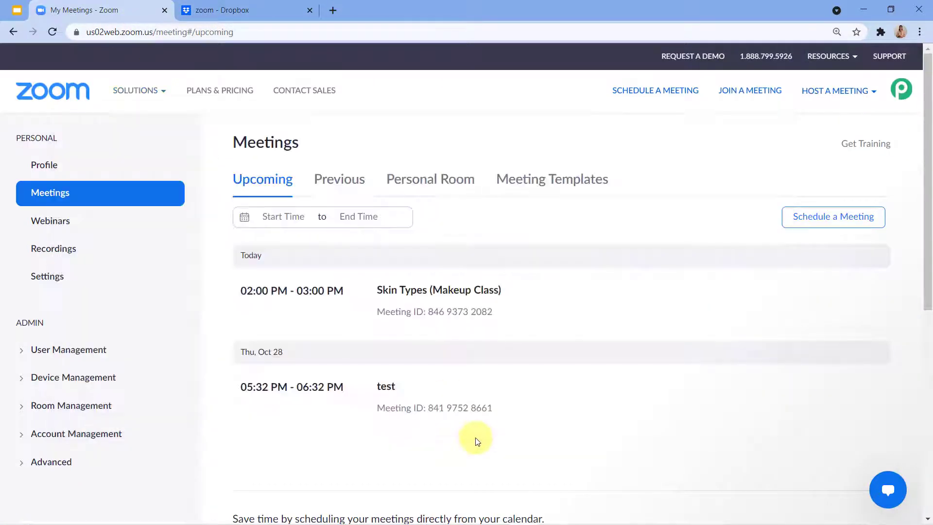
mouse_move(453, 399)
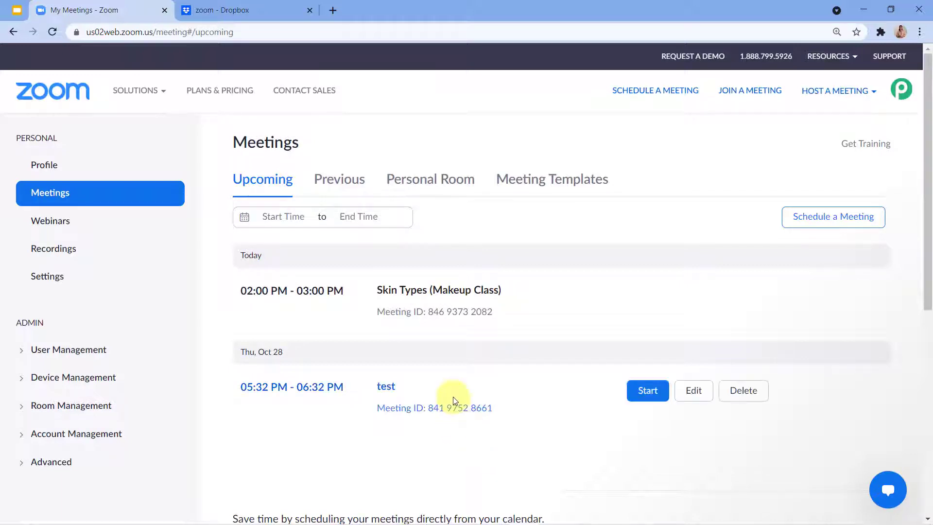
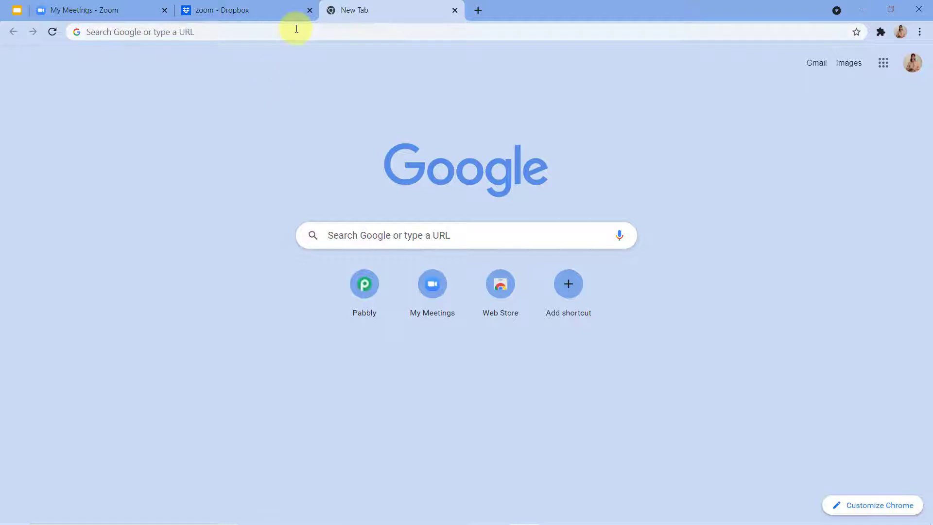
Go to pabbly.com in the new browser tab and open the Connect product page.
click(297, 30)
text(pabbly.com)
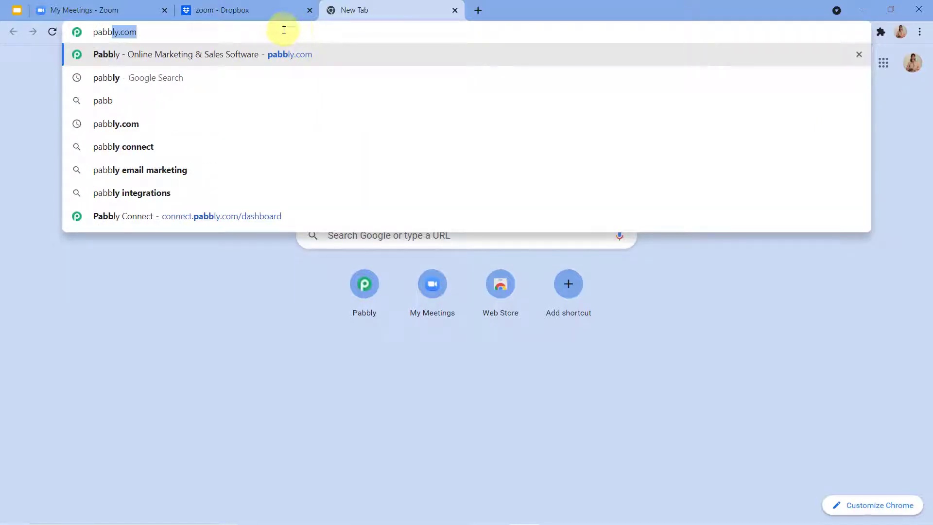
click(173, 53)
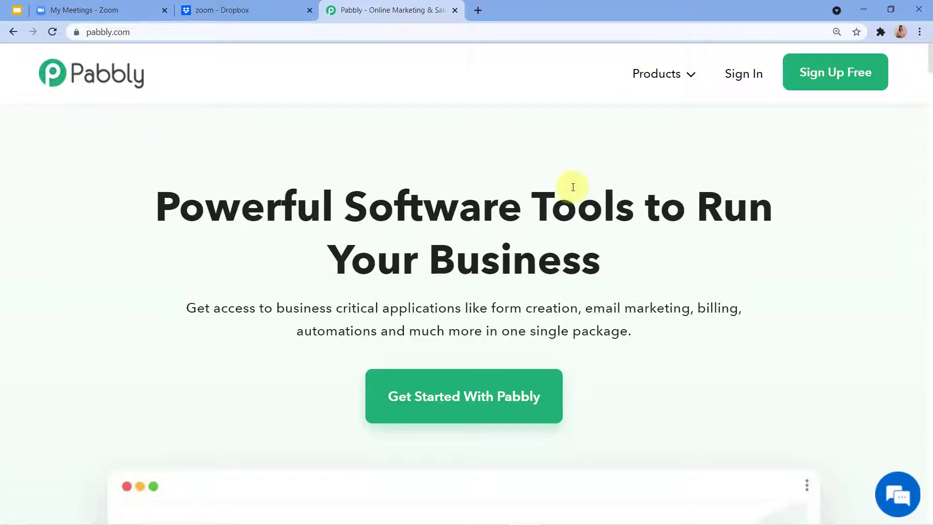
click(645, 82)
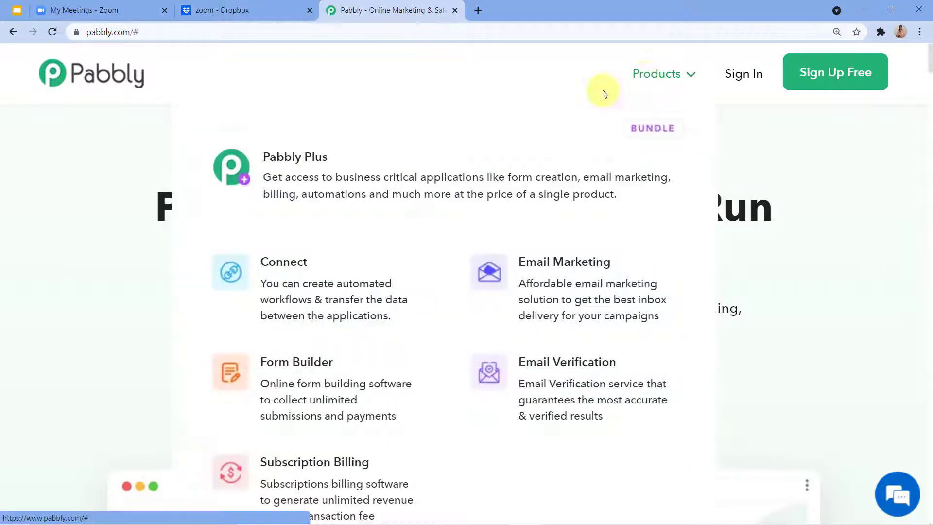
click(305, 264)
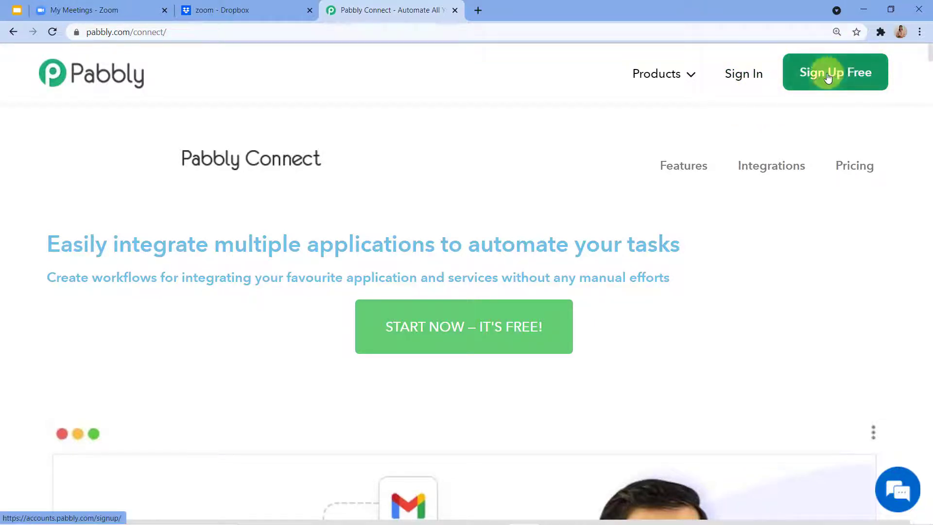
Sign in to the Pabbly account and access the Connect app's dashboard.
click(740, 76)
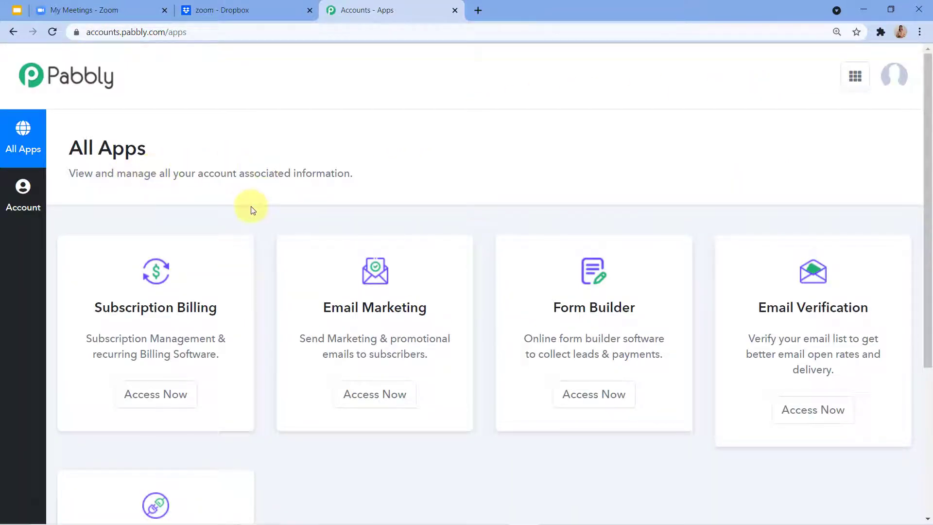
scroll(360, 164, down, 5)
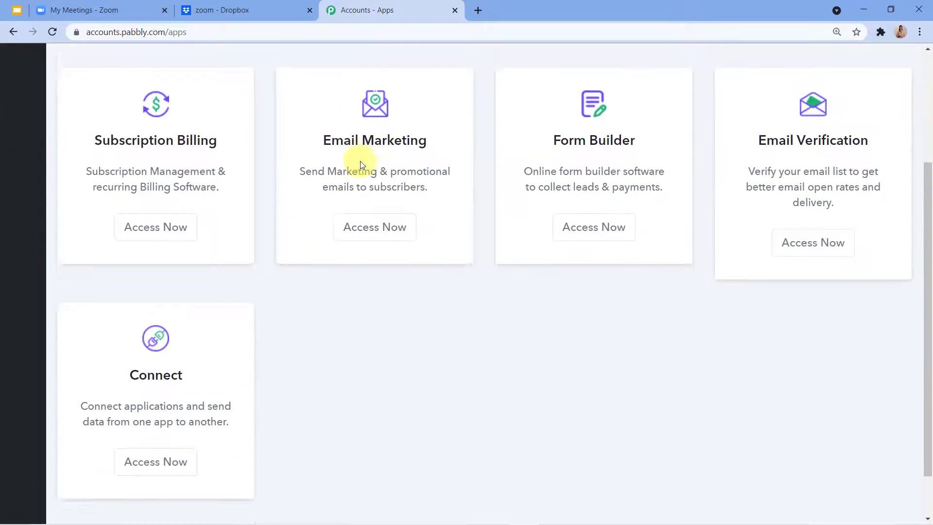
click(164, 408)
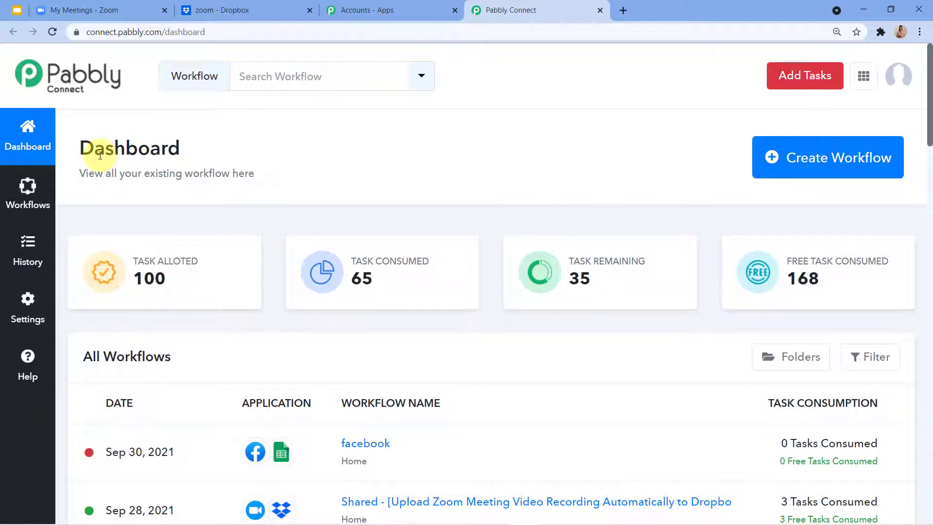
Create a new workflow named Zoom Meetings to Dropbox.
click(799, 170)
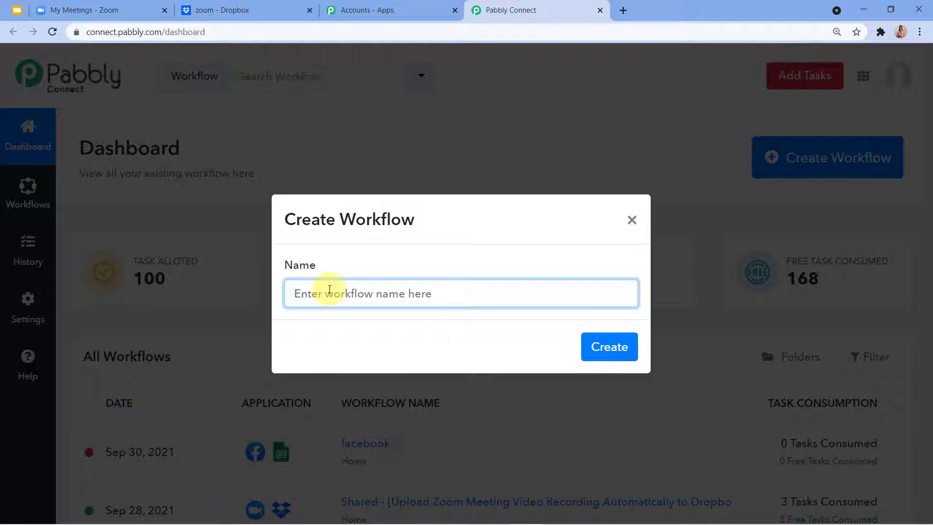
text(Zoom Meetings to Dropbox)
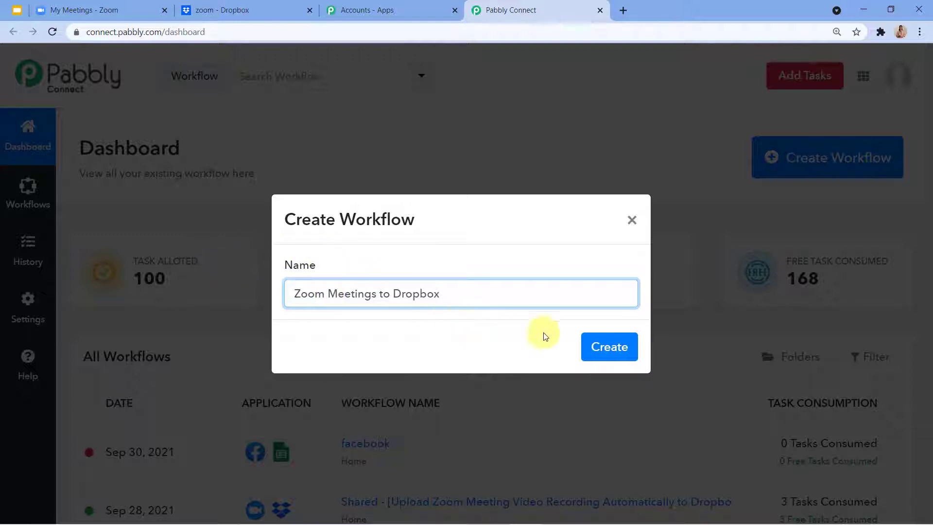
click(600, 356)
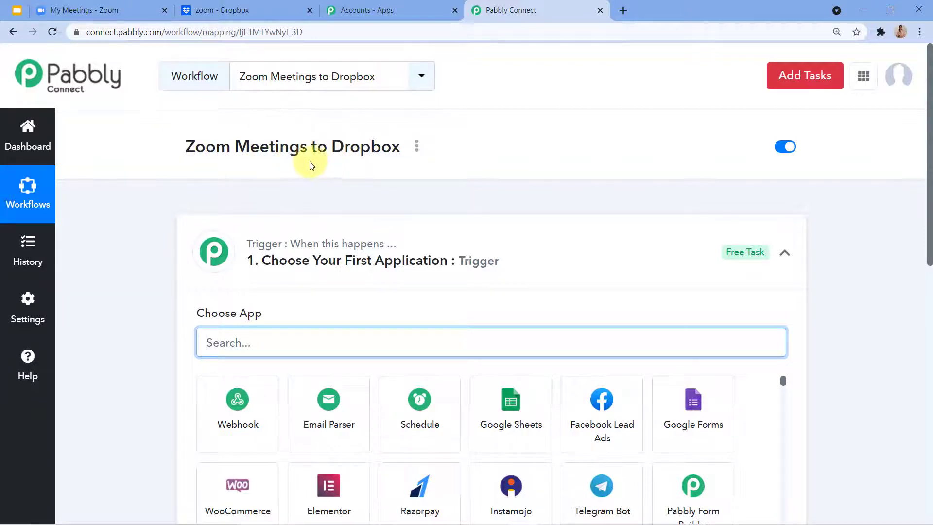
Collapse the trigger step and review the new workflow's trigger and action steps.
scroll(347, 173, down, 2)
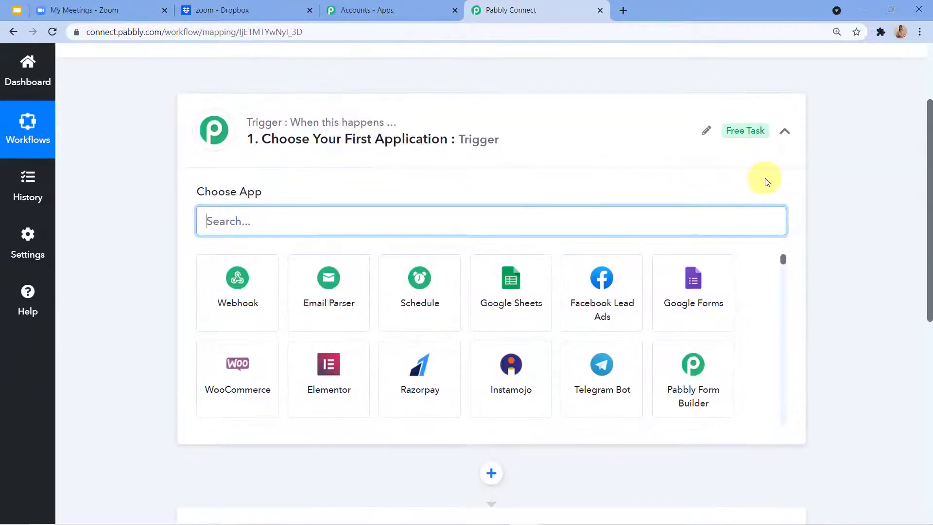
click(785, 130)
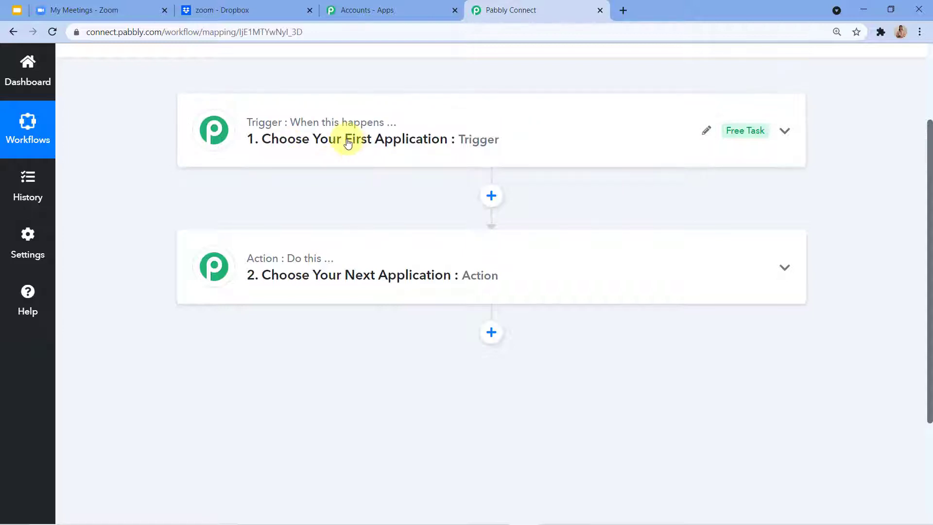
mouse_move(265, 265)
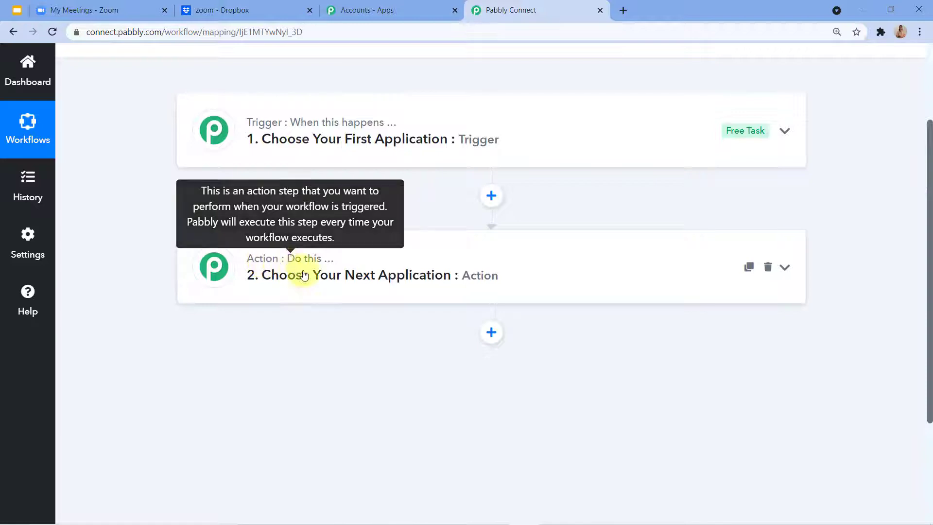
scroll(372, 271, up, 3)
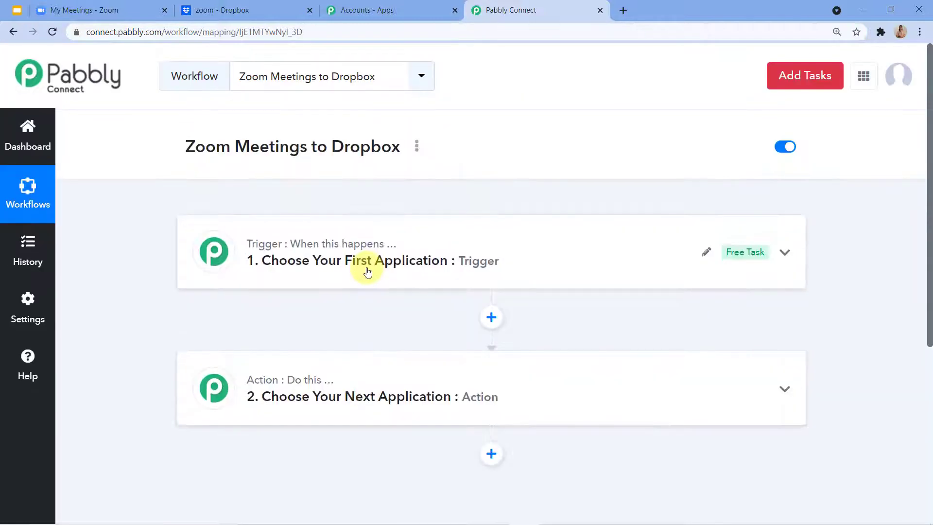
scroll(403, 243, down, 1)
Set the workflow's trigger app to Zoom with Configure Webhooks as the trigger event.
click(379, 214)
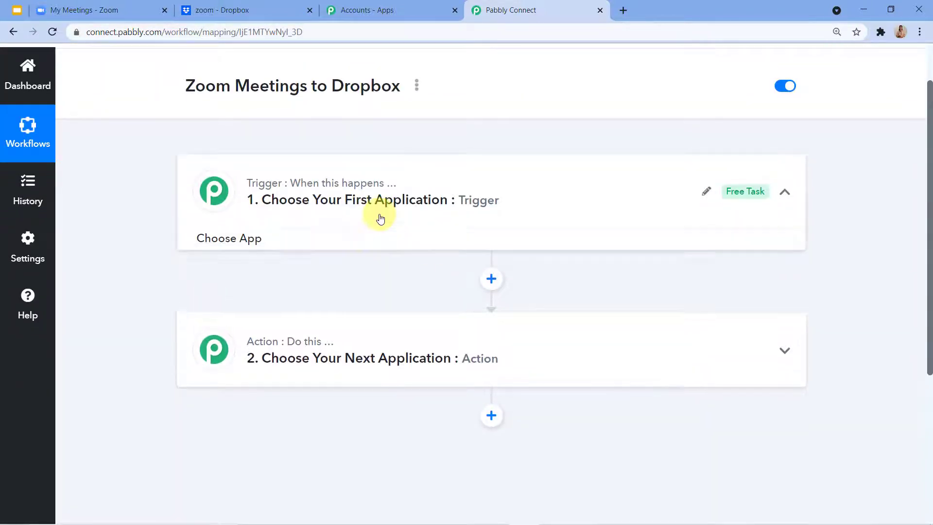
click(248, 278)
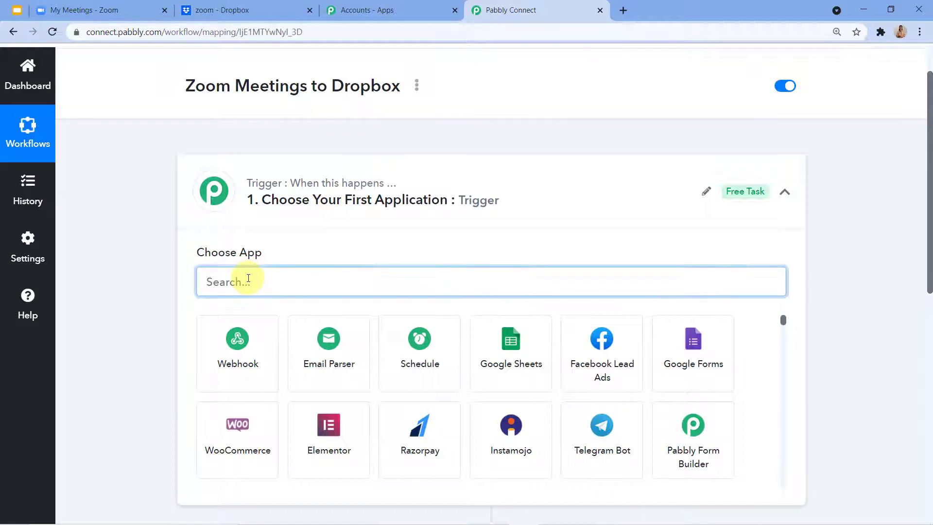
text(Z)
click(329, 335)
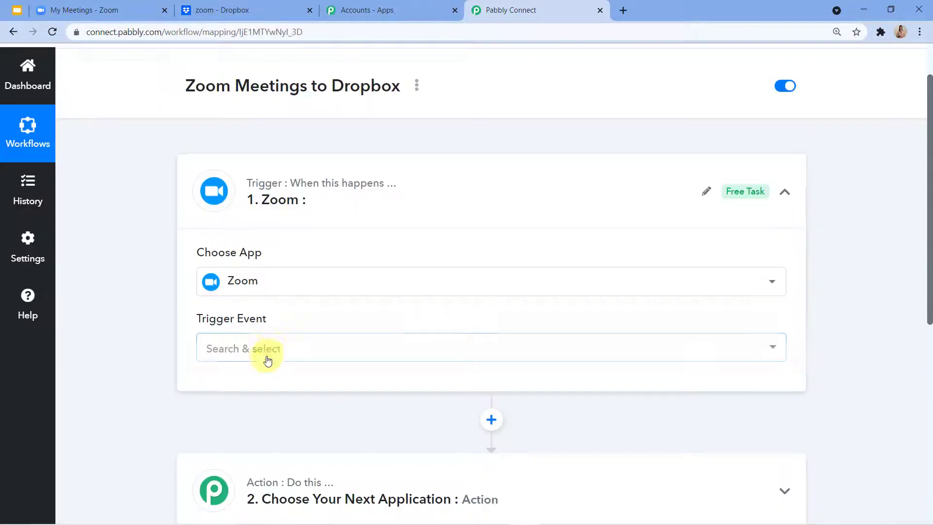
scroll(275, 282, down, 2)
click(271, 289)
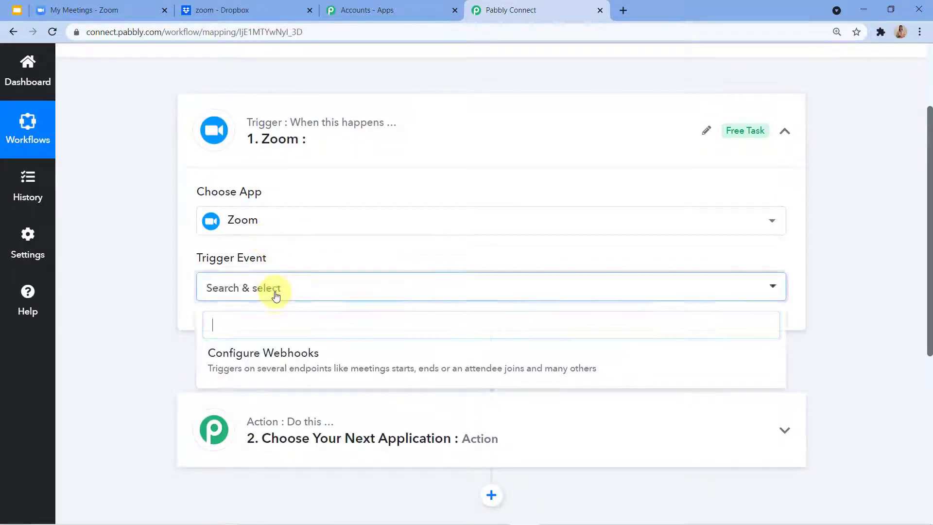
scroll(263, 311, down, 1)
click(364, 302)
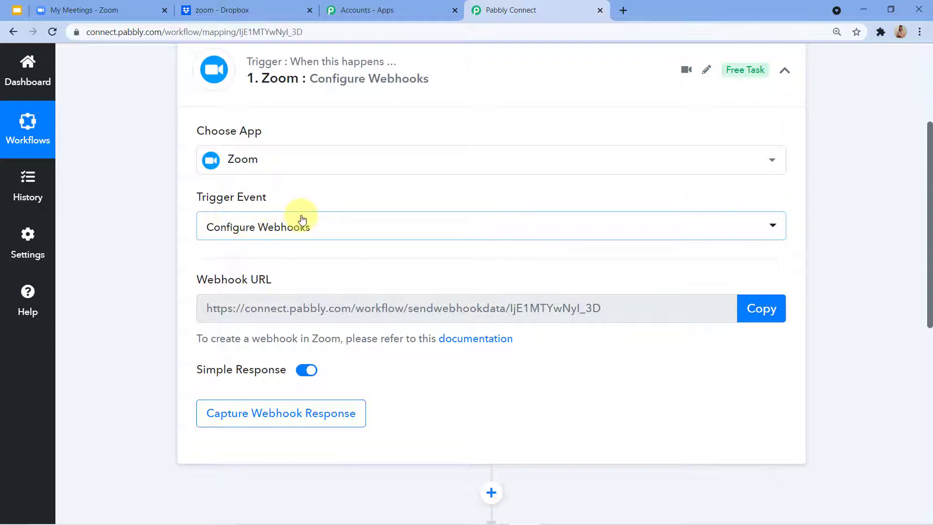
Open the Zoom webhook documentation from the trigger step and examine the opening JWT app setup instructions.
scroll(272, 218, down, 2)
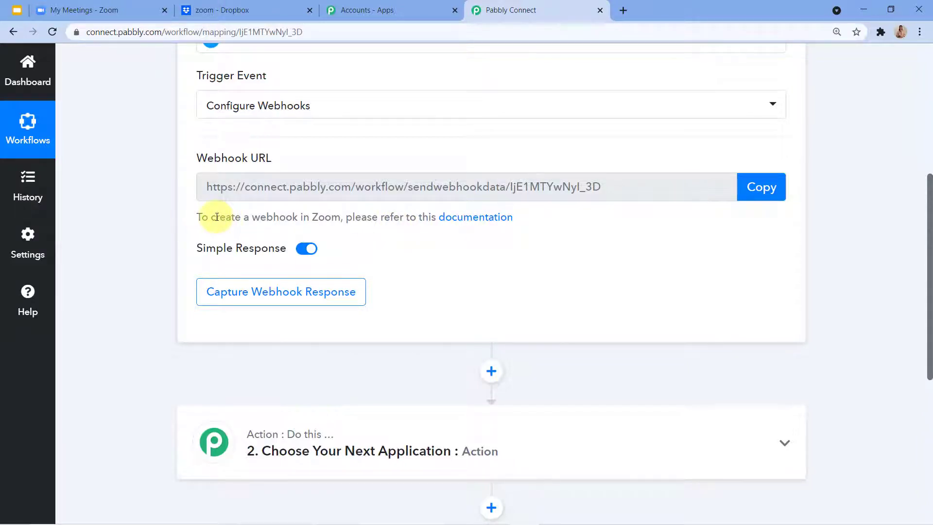
click(460, 222)
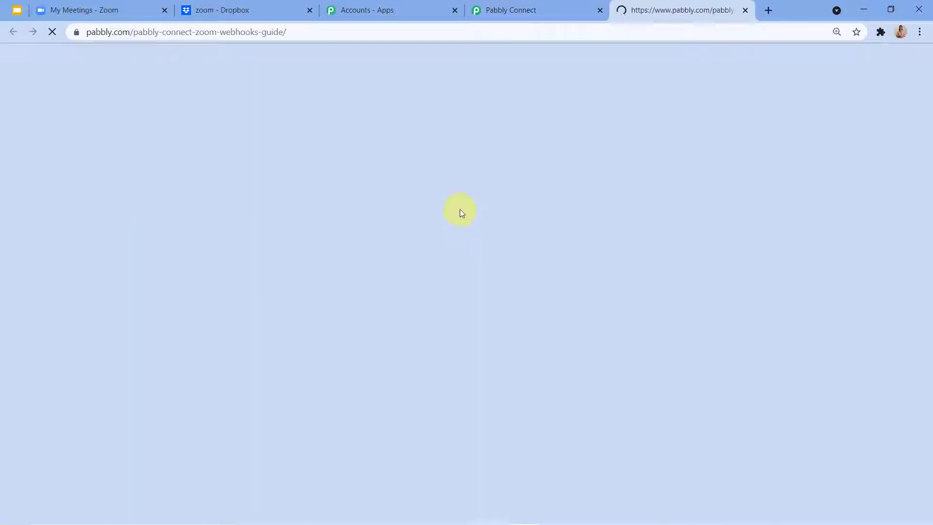
scroll(455, 212, down, 1)
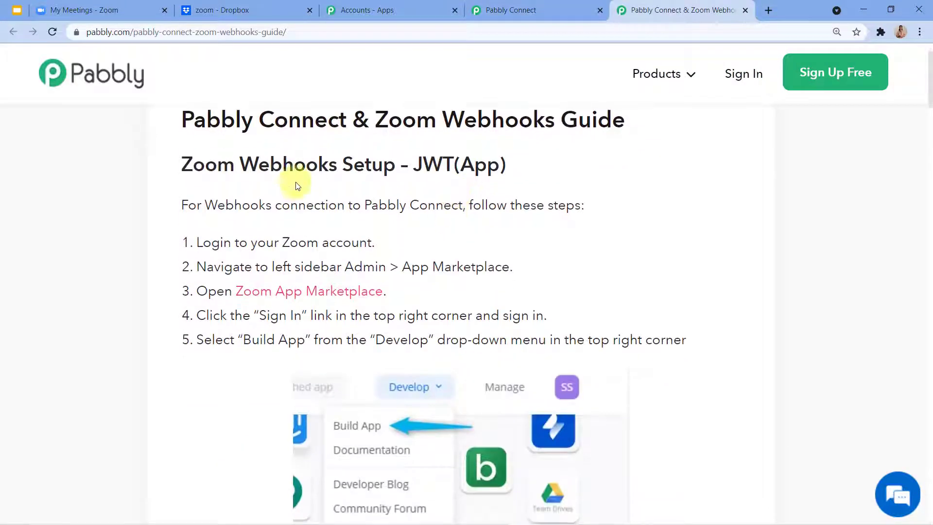
scroll(340, 184, up, 1)
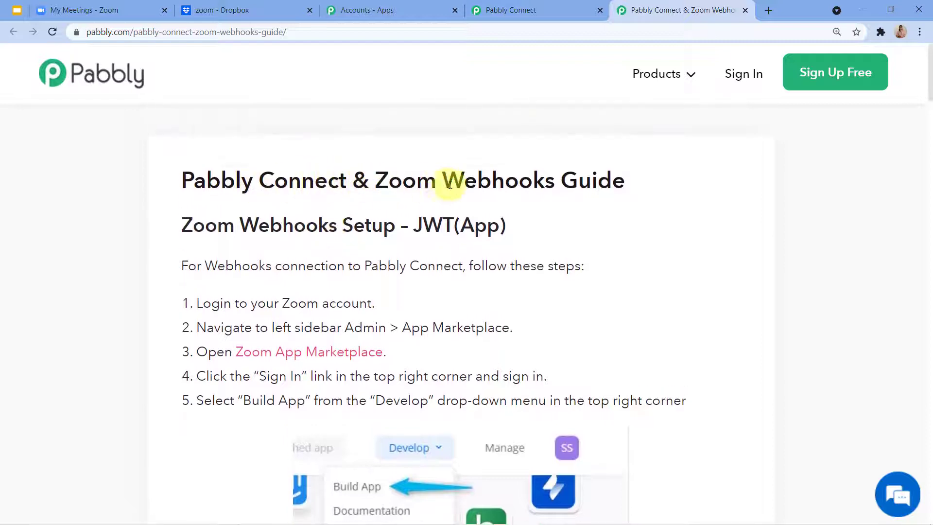
scroll(409, 200, down, 1)
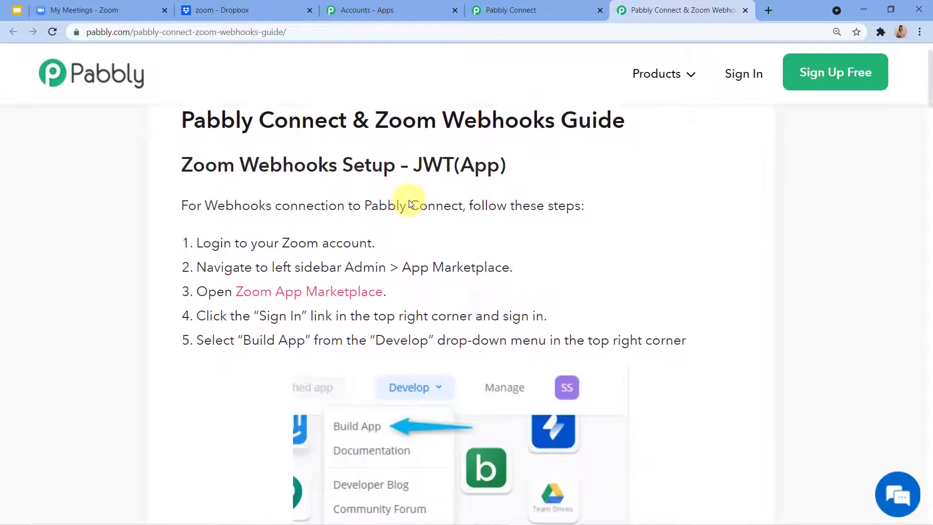
Open the Zoom App Marketplace from the Zoom account's advanced admin options and start building a new app.
scroll(433, 147, down, 1)
scroll(431, 146, up, 1)
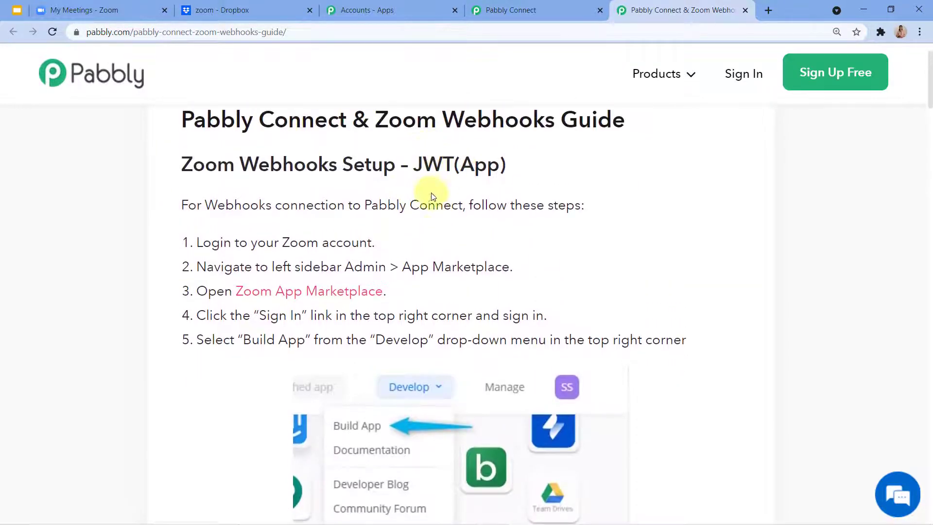
scroll(228, 219, down, 1)
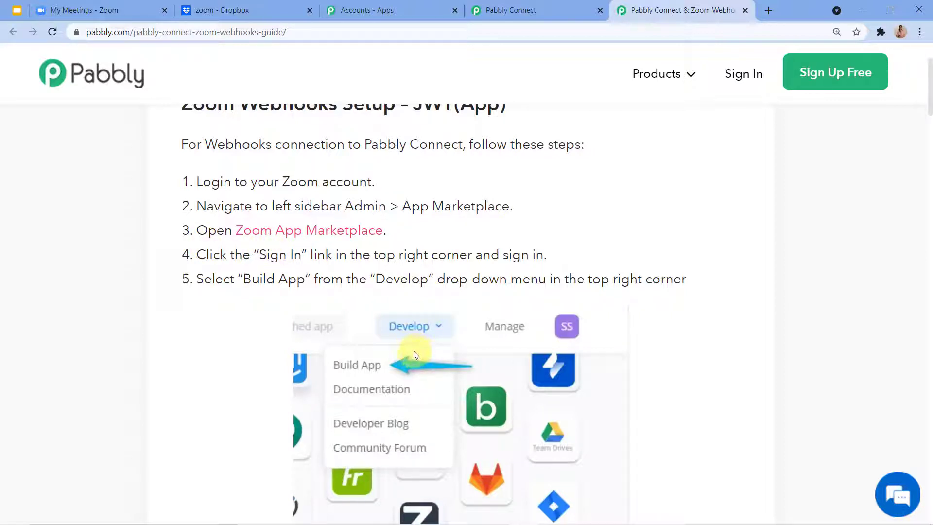
click(80, 4)
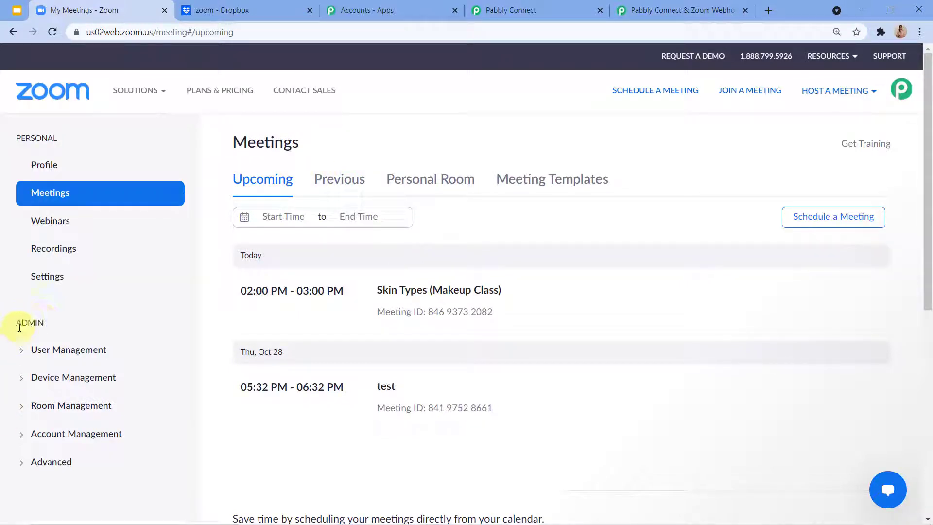
click(43, 464)
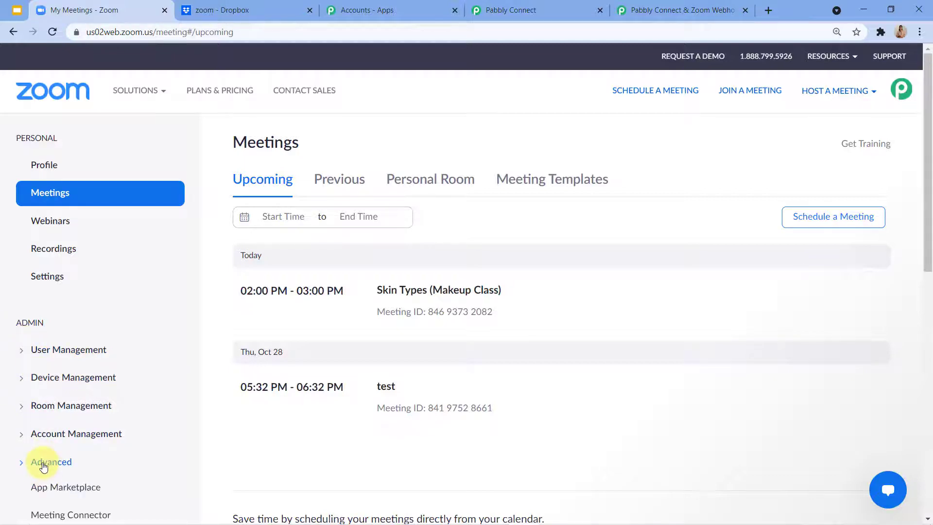
scroll(22, 481, down, 1)
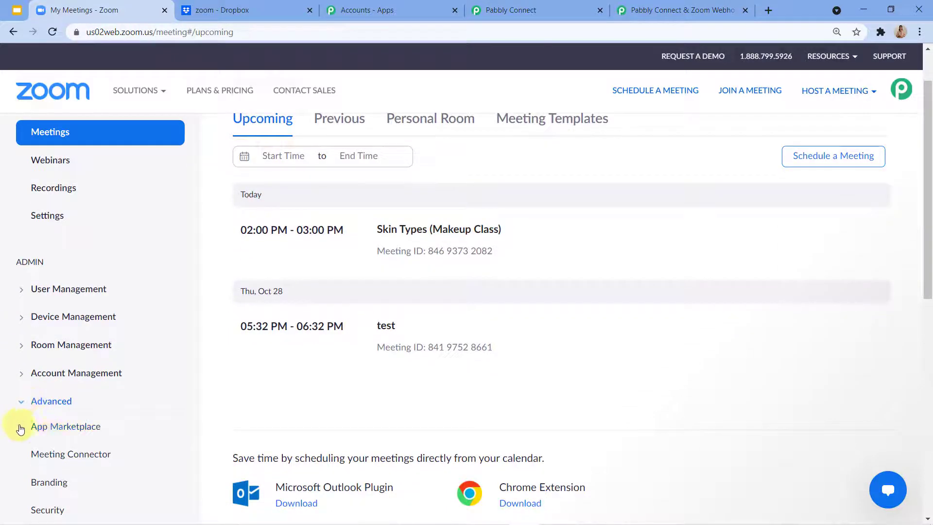
click(60, 433)
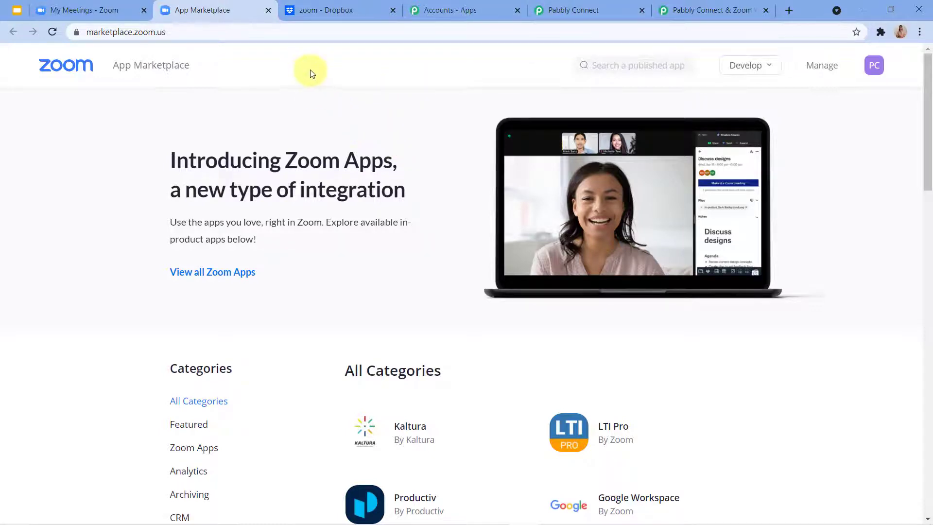
mouse_move(737, 74)
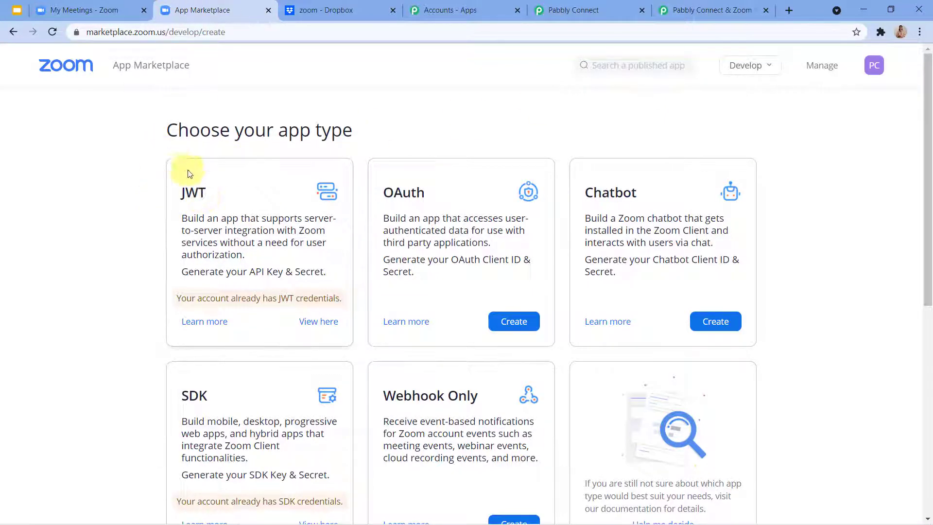
Examine the webhook guide's steps for choosing the JWT app type and filling in the app's information.
click(710, 10)
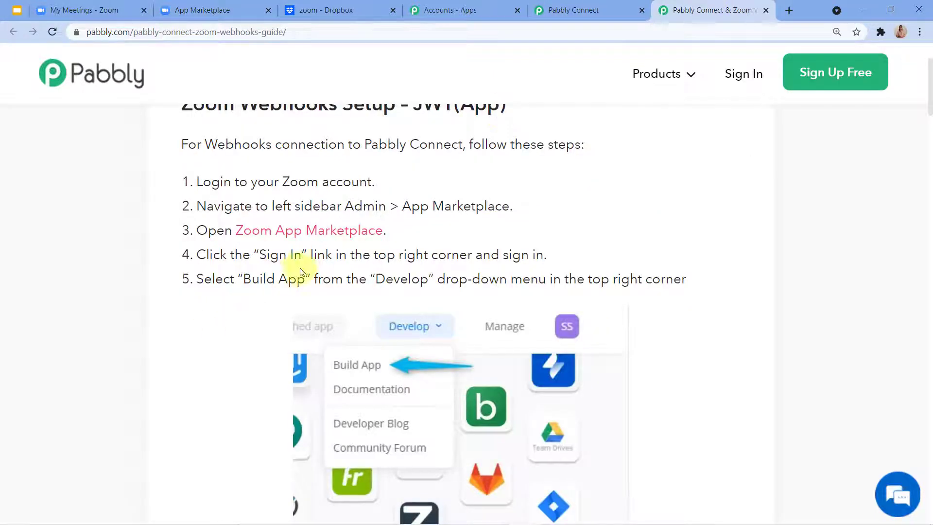
scroll(505, 311, down, 6)
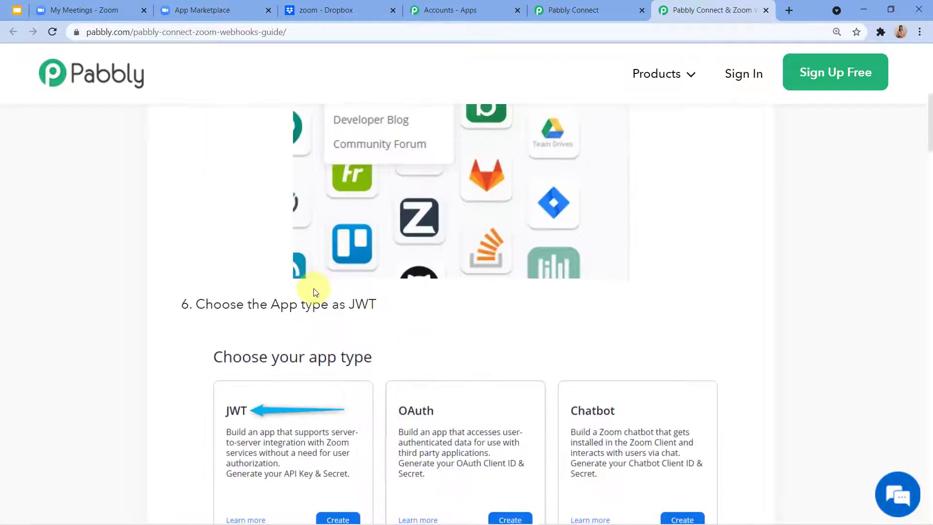
scroll(311, 289, up, 4)
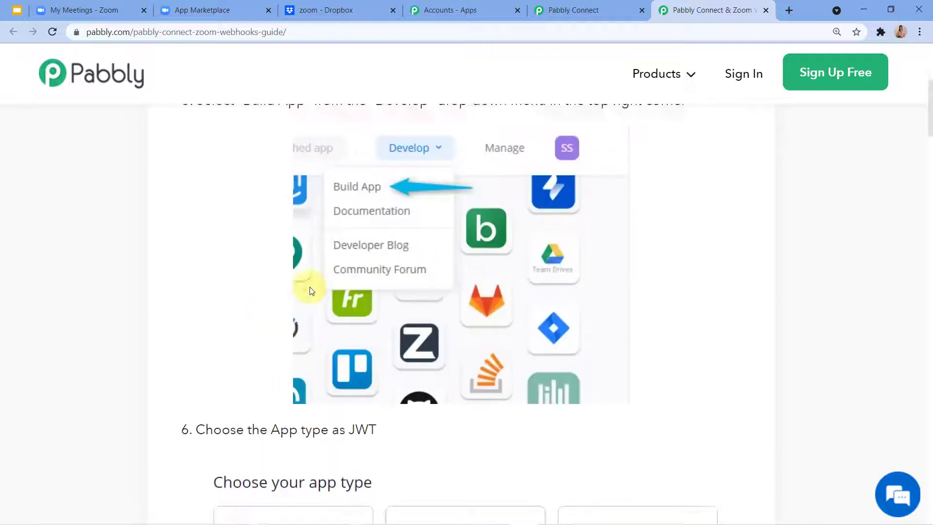
scroll(306, 326, down, 4)
scroll(349, 297, down, 4)
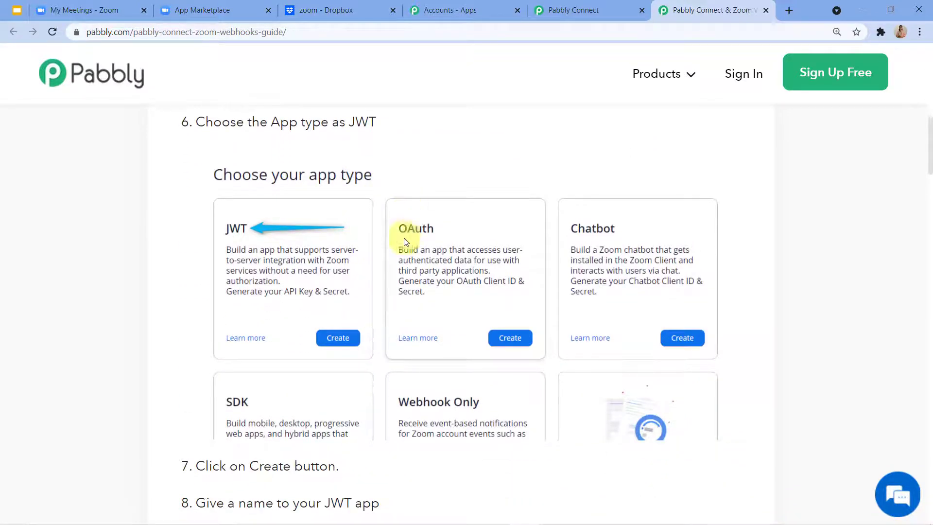
scroll(385, 250, down, 18)
scroll(389, 254, down, 20)
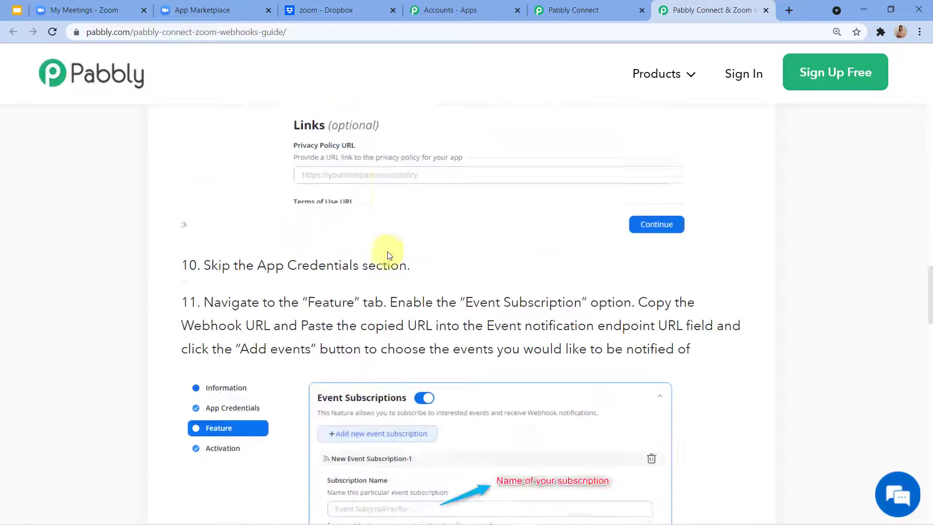
scroll(388, 253, down, 4)
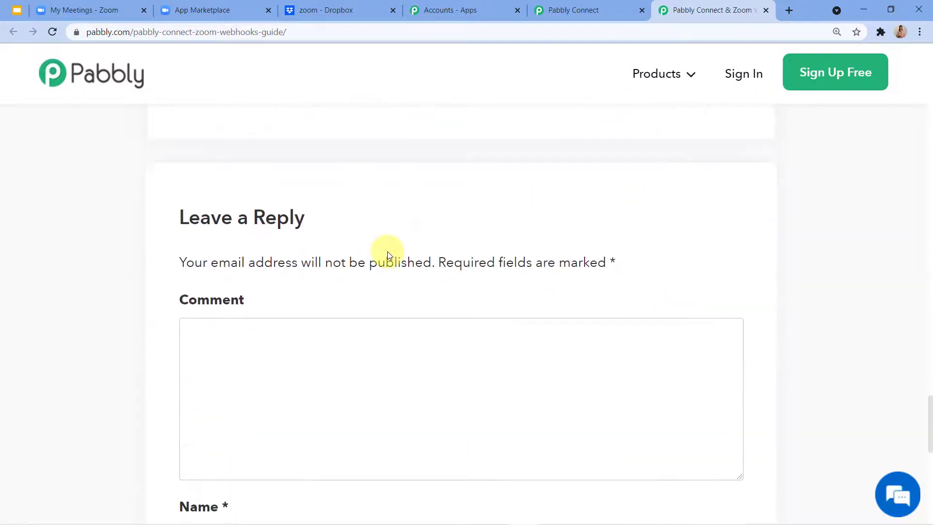
scroll(388, 253, up, 16)
scroll(384, 255, up, 15)
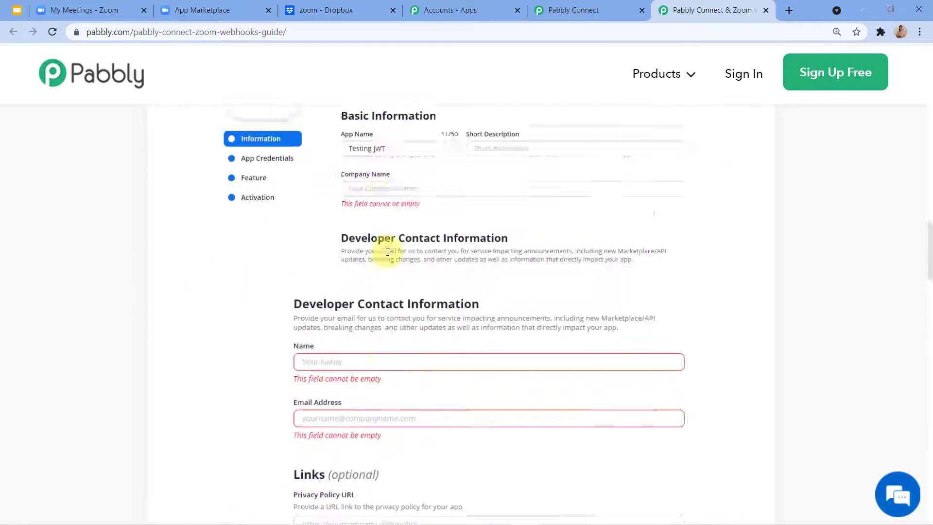
scroll(360, 260, up, 5)
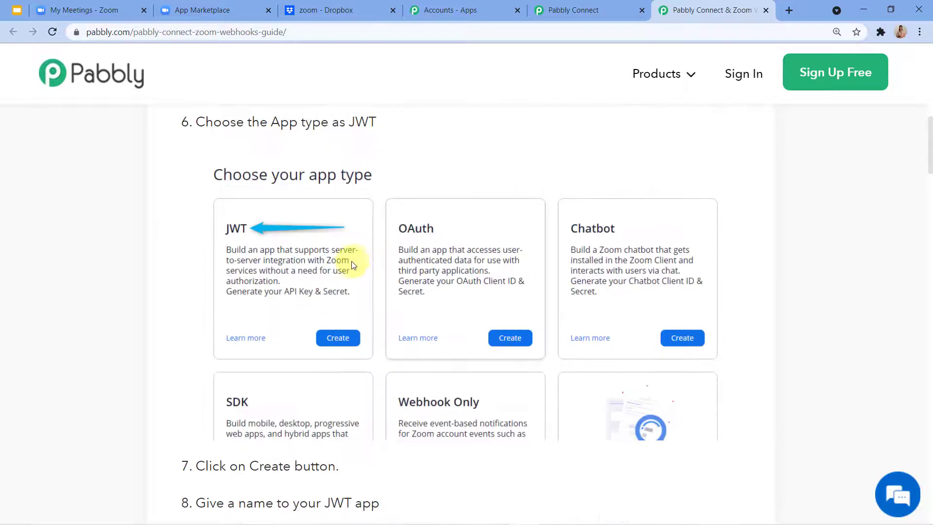
Compare Zoom's app type choices with the guide's instructions for naming the JWT app and providing its details.
click(235, 15)
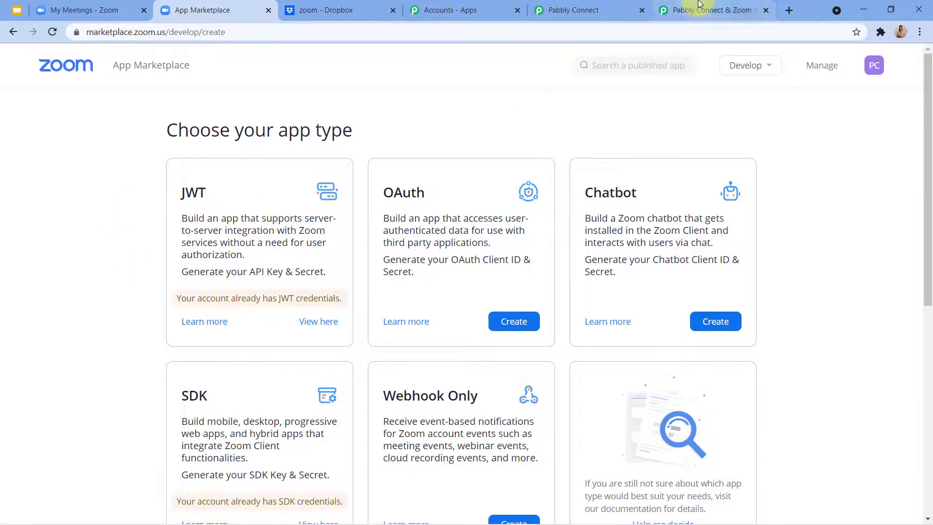
click(709, 11)
scroll(368, 279, down, 5)
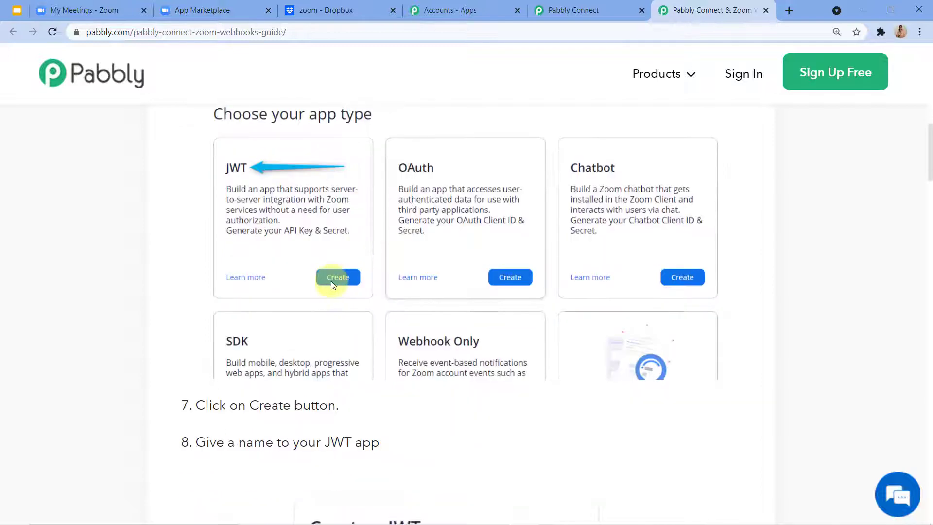
scroll(275, 278, down, 6)
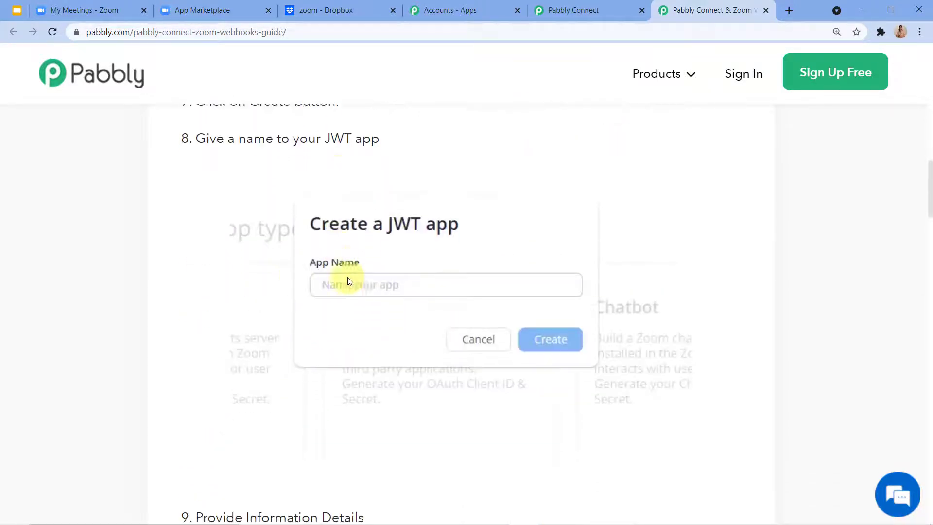
scroll(388, 281, down, 6)
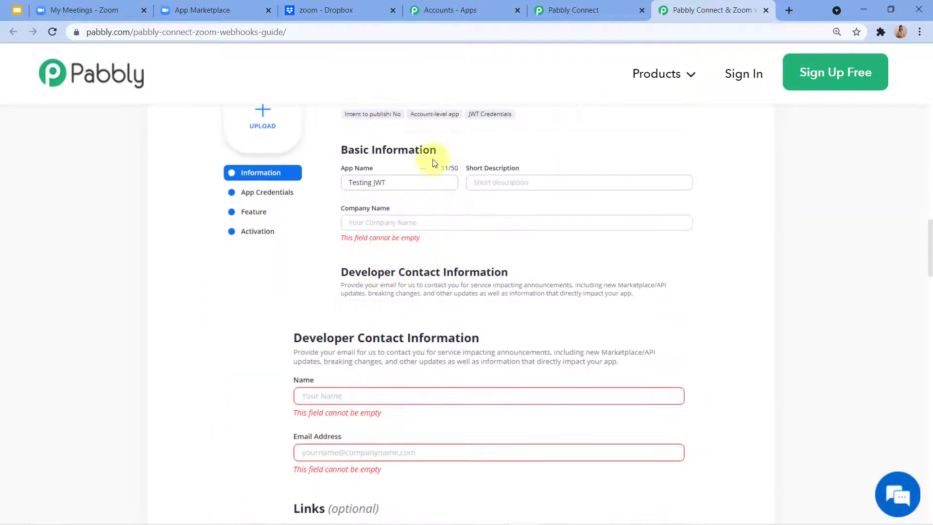
Open the account's existing JWT app from the Zoom app type page.
click(209, 10)
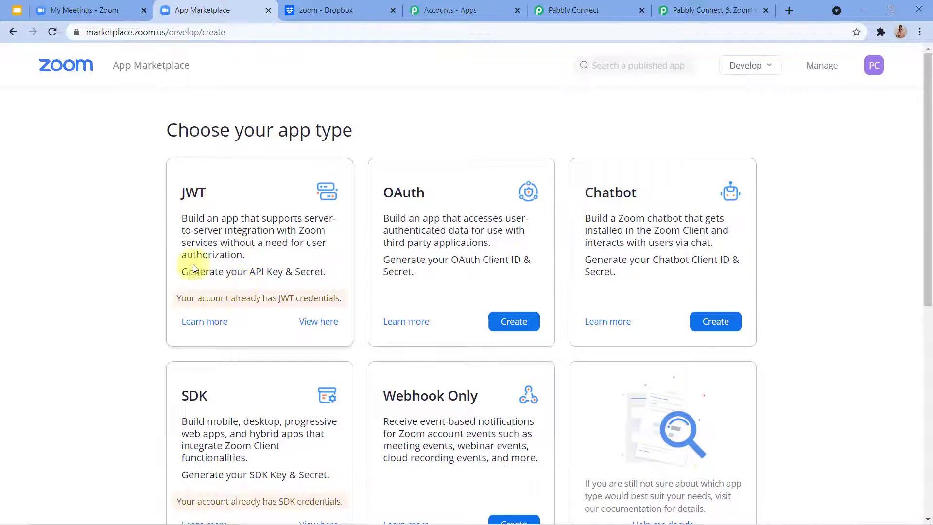
click(315, 323)
scroll(315, 329, down, 1)
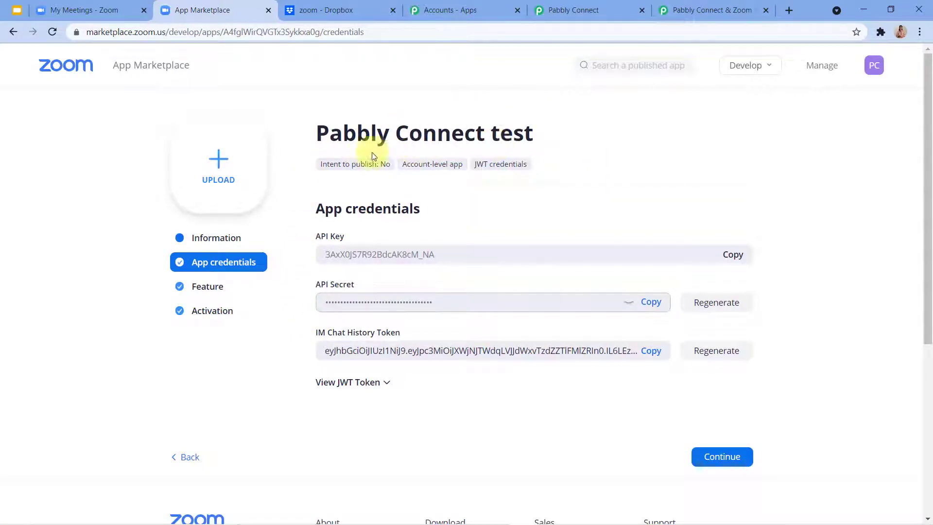
Read the guide's instructions on the app information, the skipped credentials section and the event subscription setup.
click(672, 3)
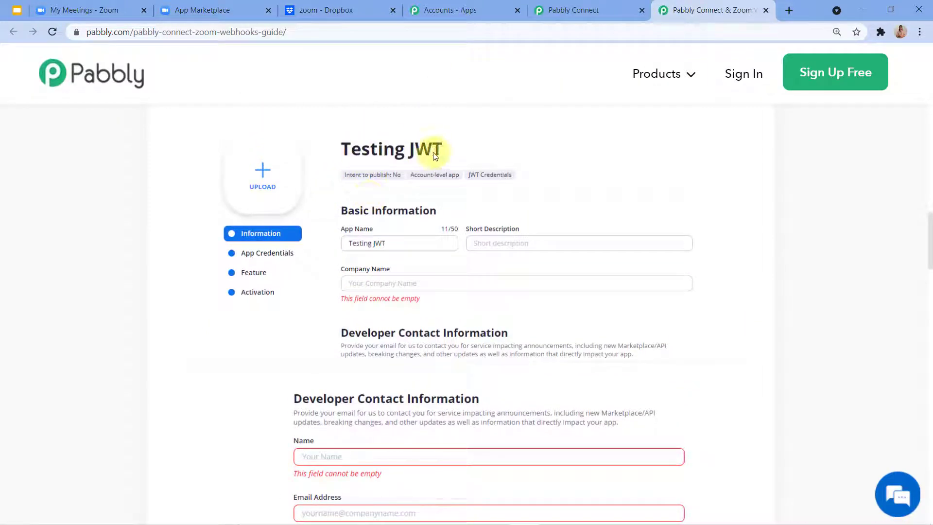
click(234, 9)
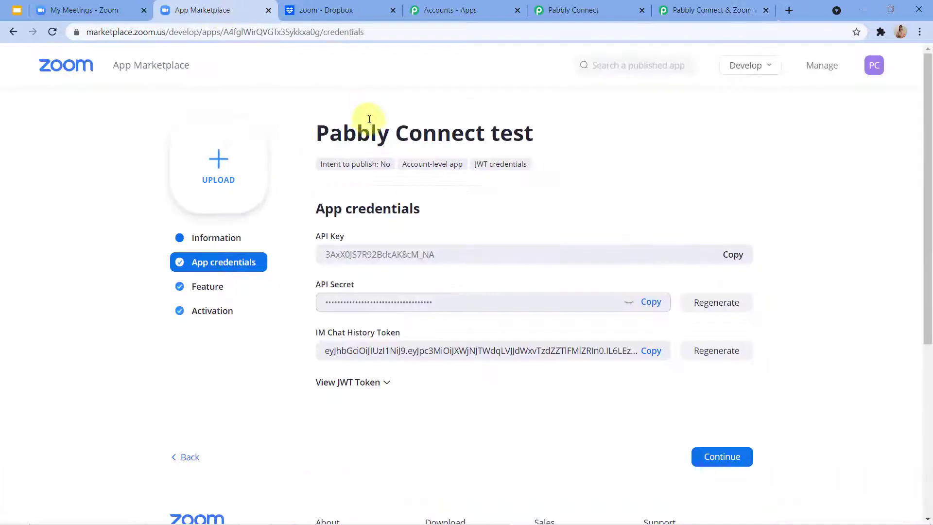
click(725, 6)
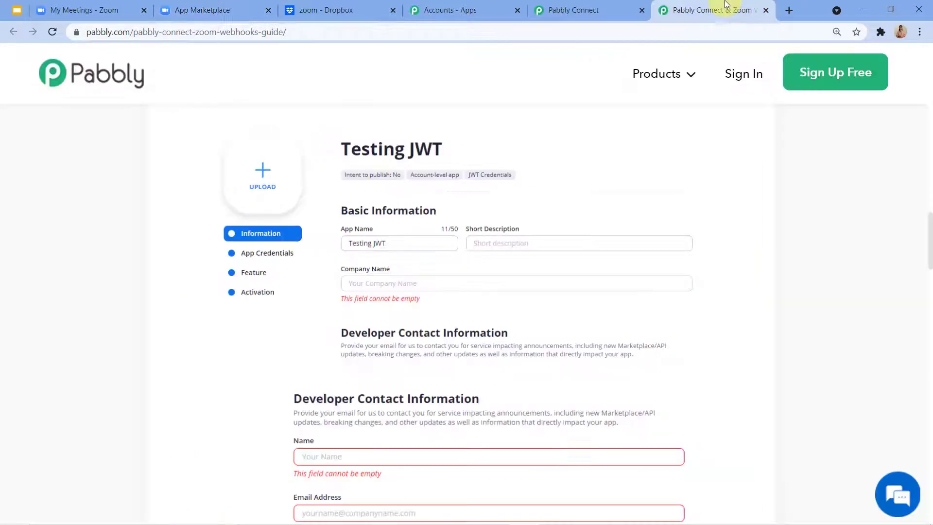
scroll(442, 217, down, 1)
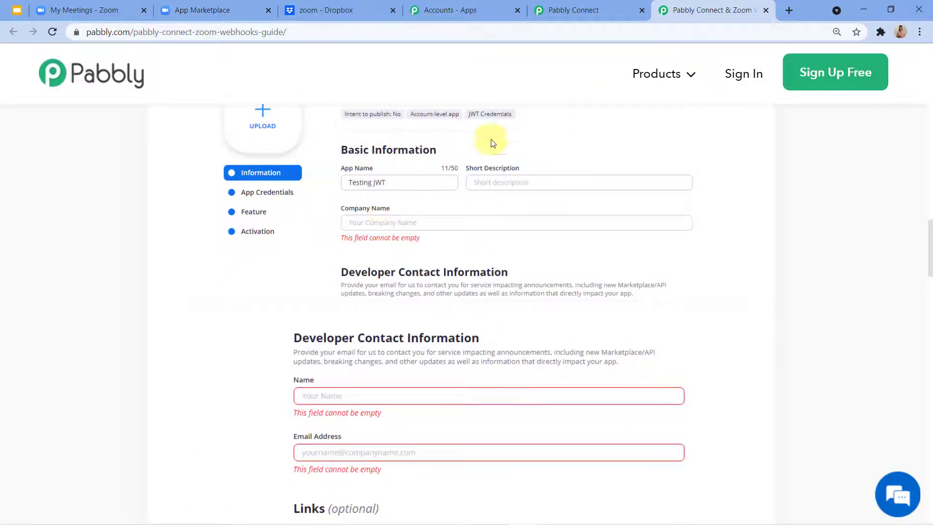
scroll(459, 190, down, 5)
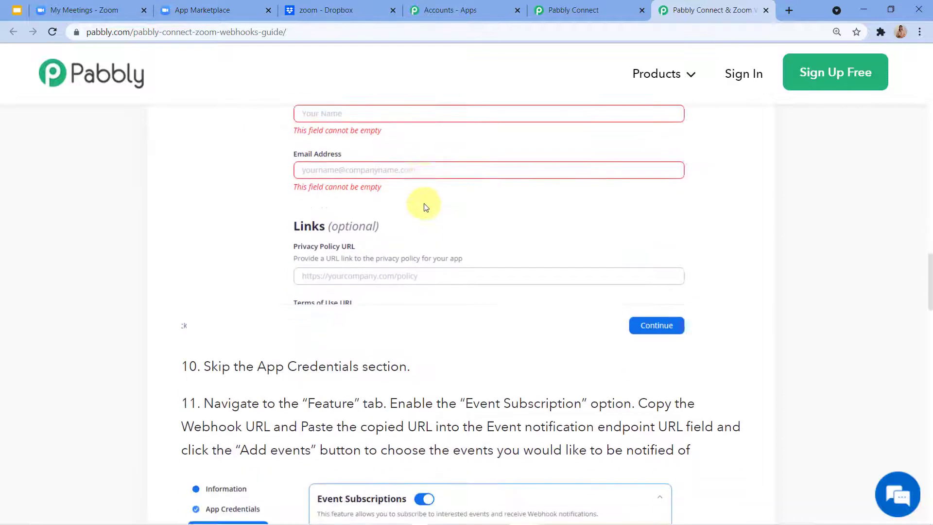
scroll(398, 214, down, 2)
scroll(369, 360, down, 3)
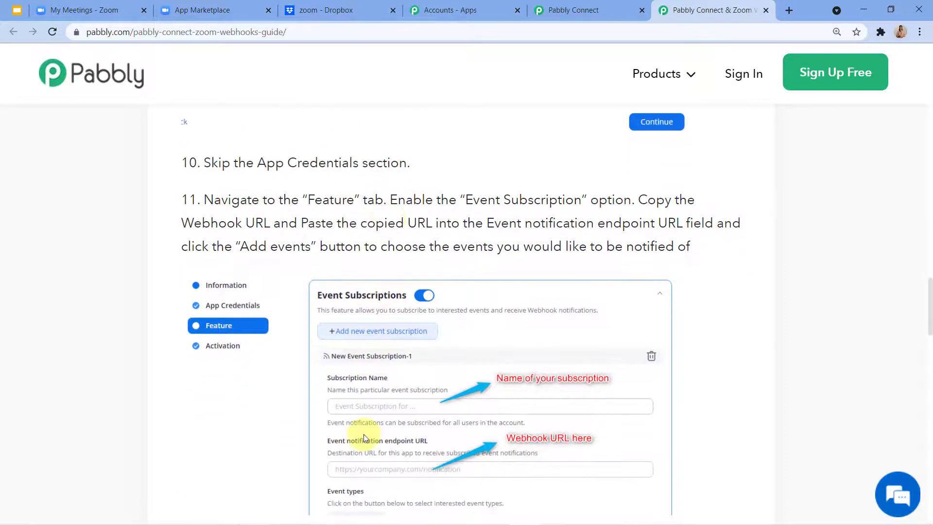
Review the JWT app's basic information, developer contact details and optional links in the Zoom App Marketplace.
click(209, 10)
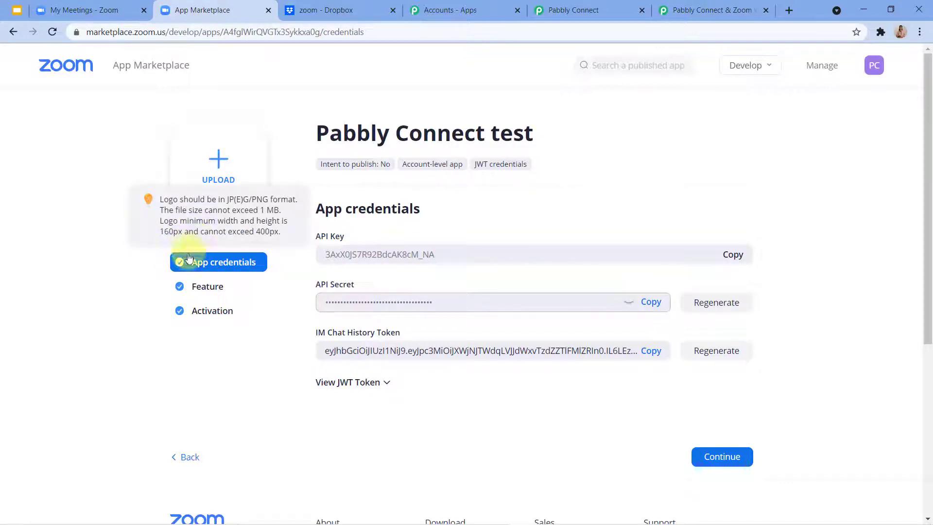
click(178, 241)
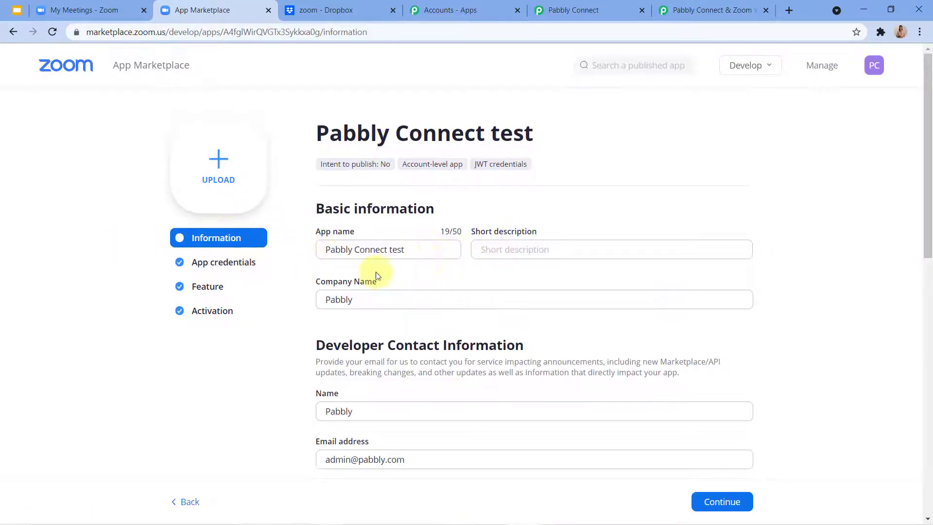
scroll(369, 267, down, 1)
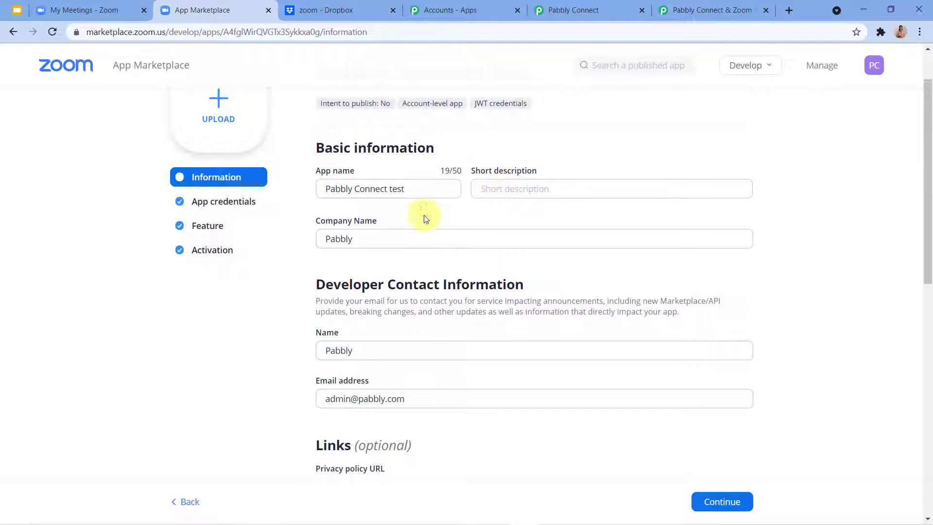
scroll(339, 229, down, 3)
scroll(396, 206, down, 2)
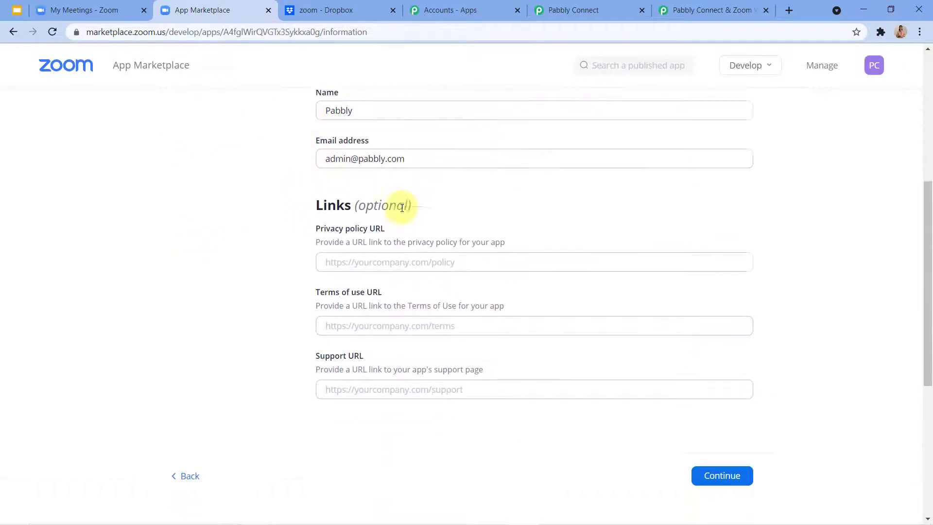
scroll(256, 229, up, 5)
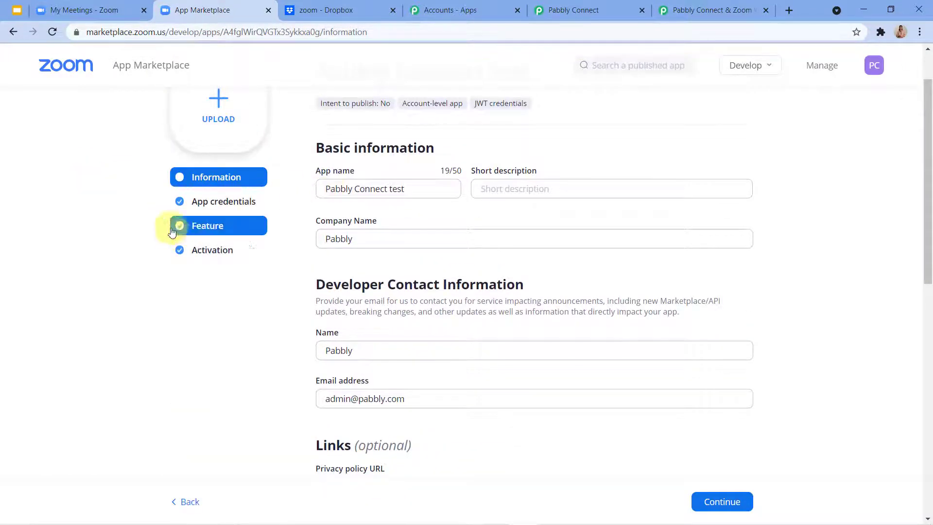
Look over the JWT app's credentials and open its Feature settings with the event subscriptions.
click(237, 201)
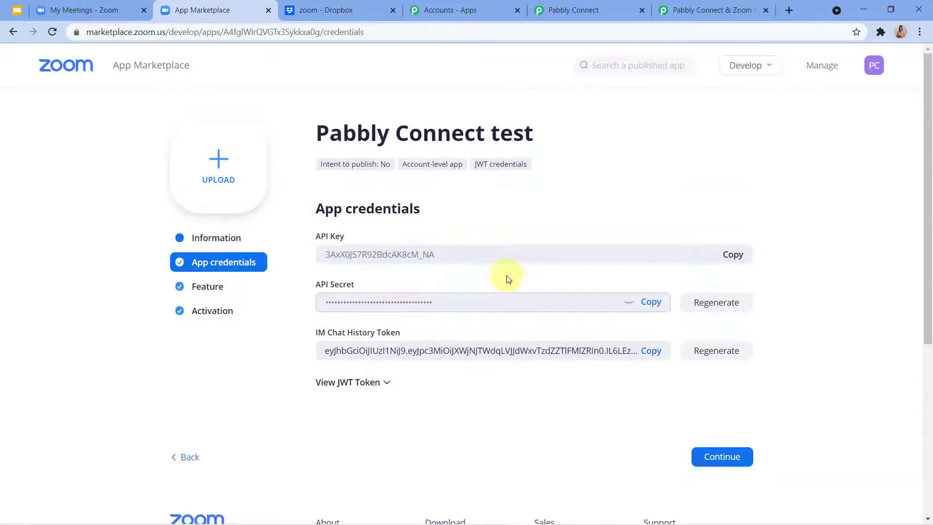
scroll(427, 301, down, 1)
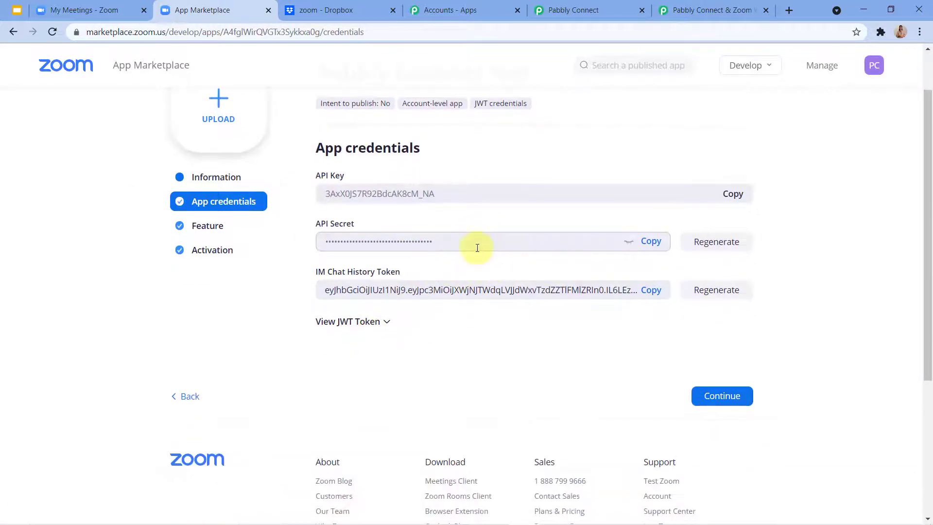
click(199, 216)
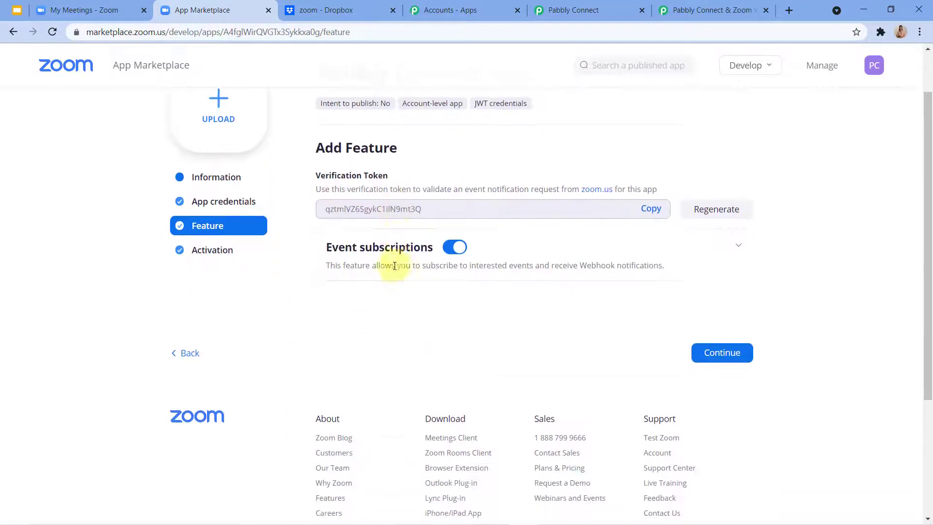
Expand the event subscriptions and remove the existing Zoom Recordings and Zoom to WhatsApp subscriptions.
scroll(516, 239, up, 1)
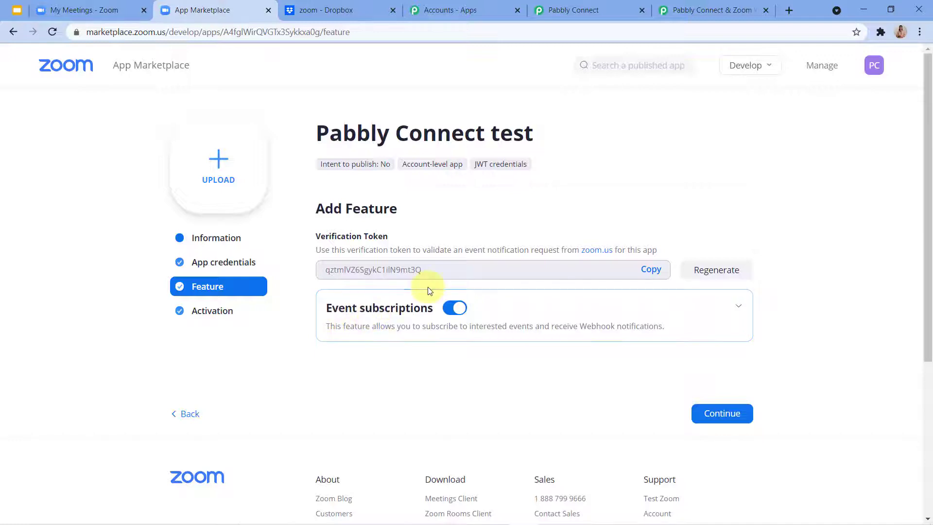
click(736, 306)
scroll(707, 303, down, 1)
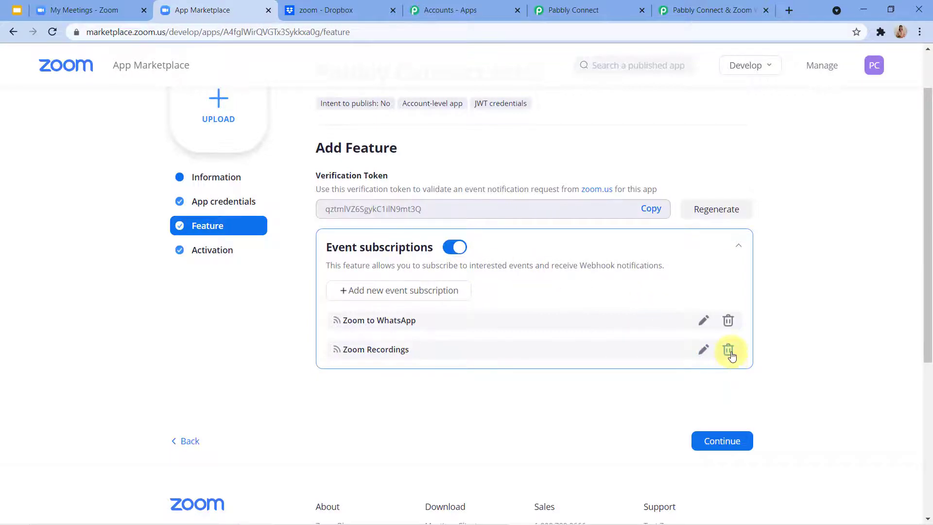
click(729, 350)
click(567, 326)
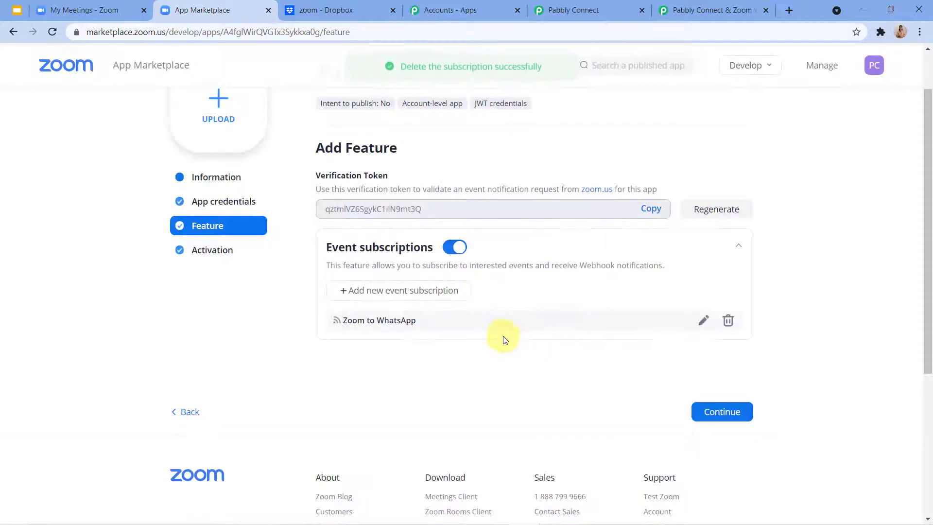
click(728, 321)
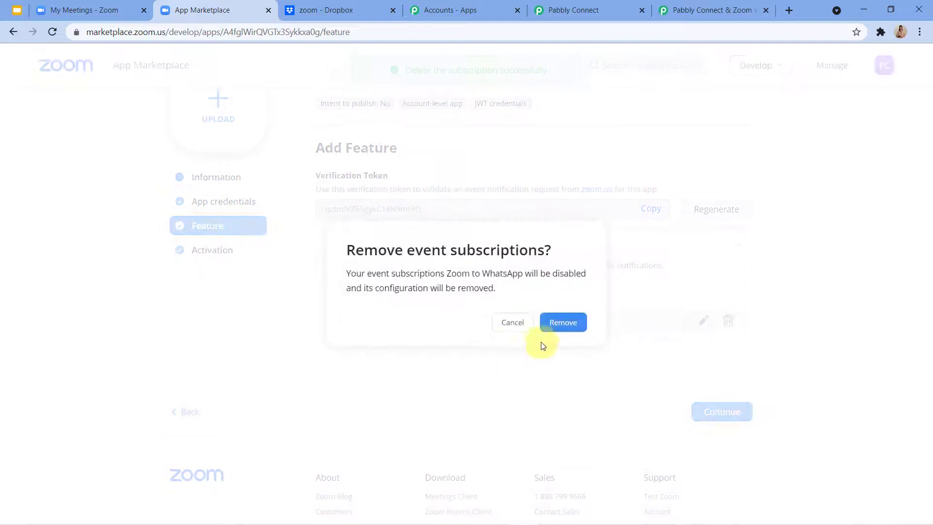
click(556, 326)
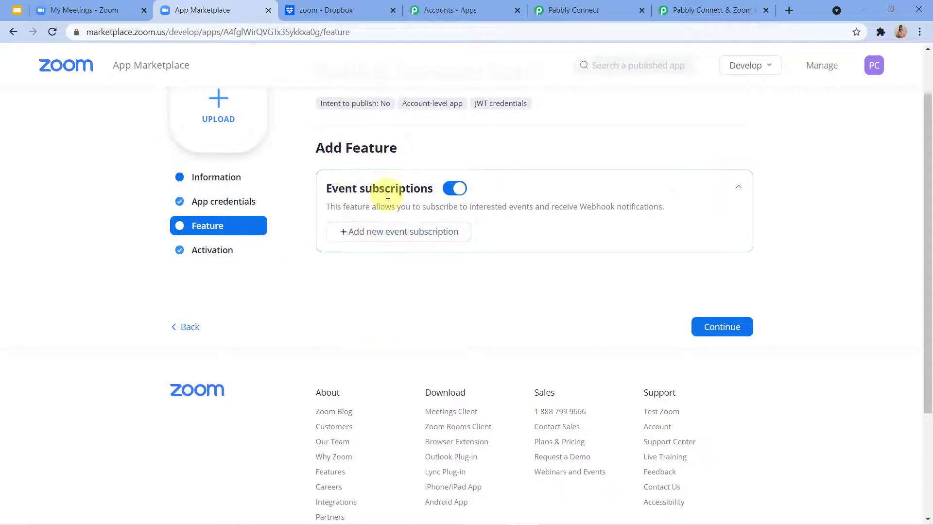
Add a new event subscription named "Zoom Recordings".
click(365, 236)
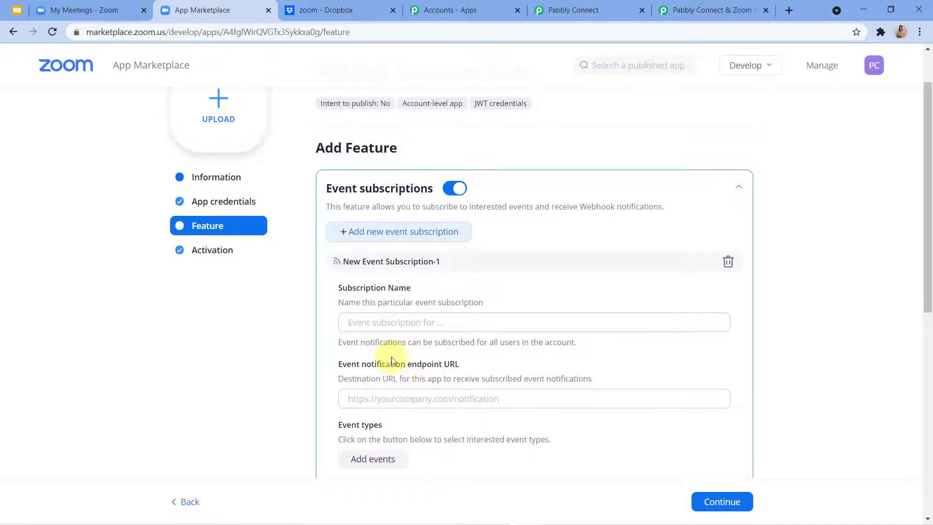
click(376, 326)
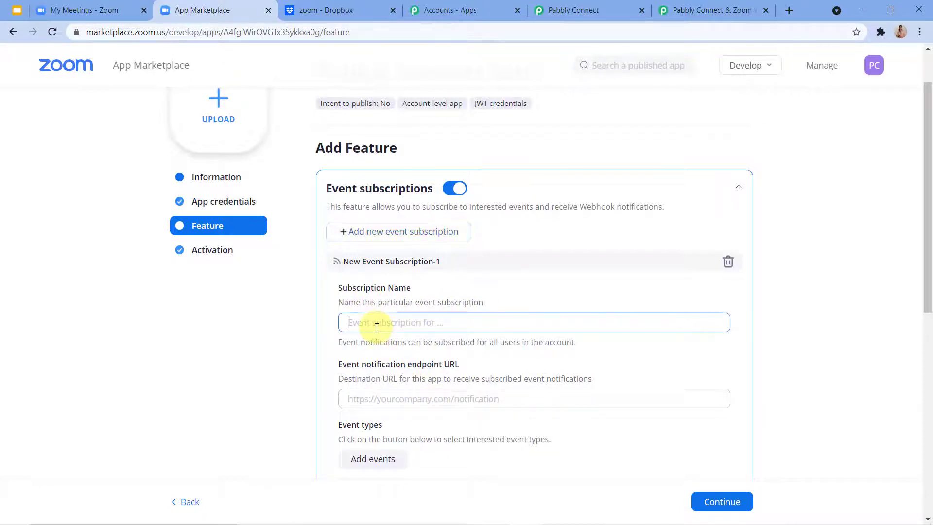
text(Zoom Recordings)
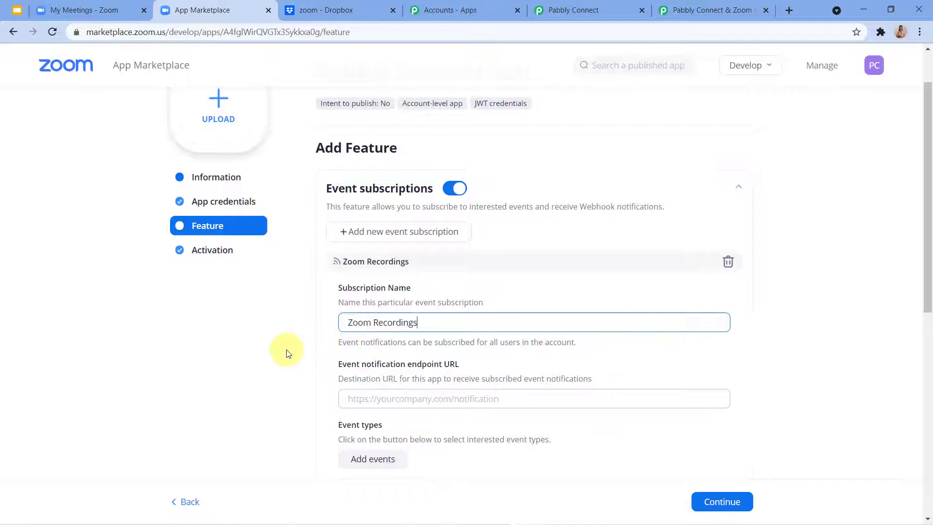
Copy the Zoom trigger's webhook URL from the Pabbly Connect workflow and paste it as the subscription's event notification endpoint URL.
scroll(308, 354, down, 1)
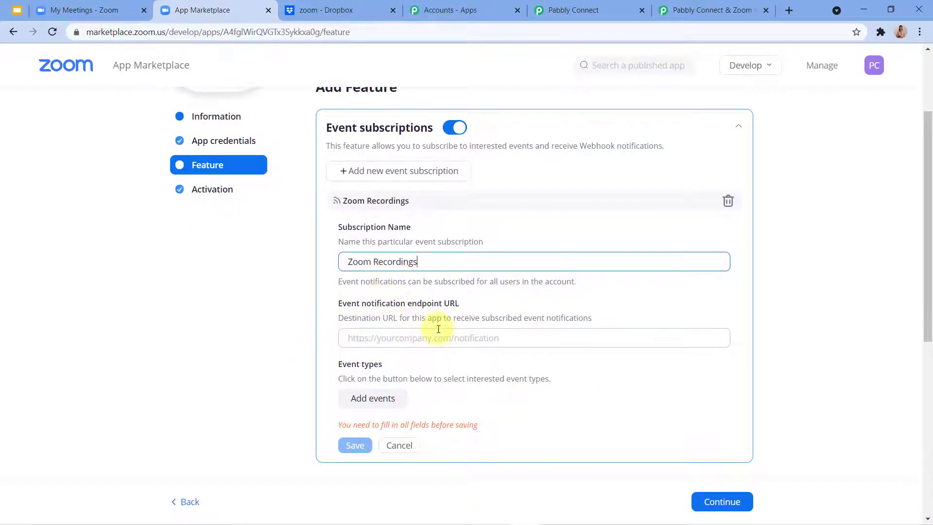
click(577, 5)
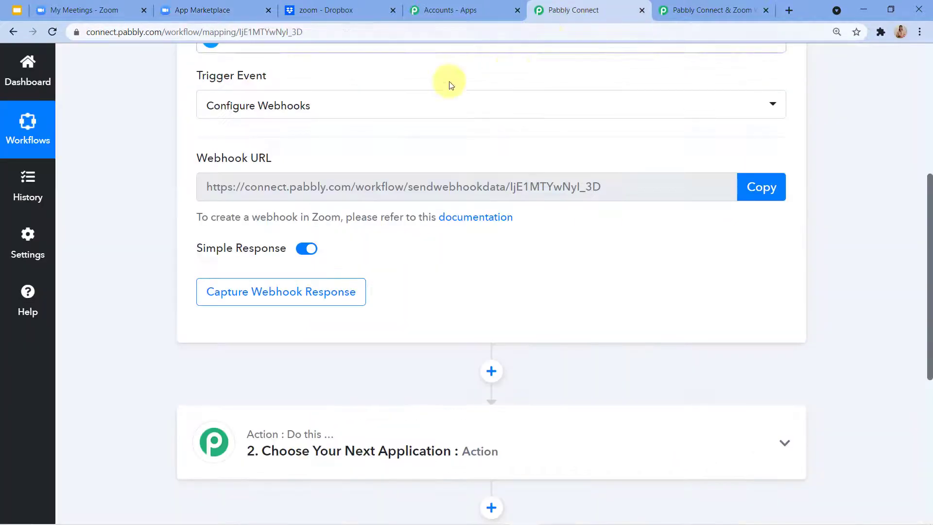
click(780, 189)
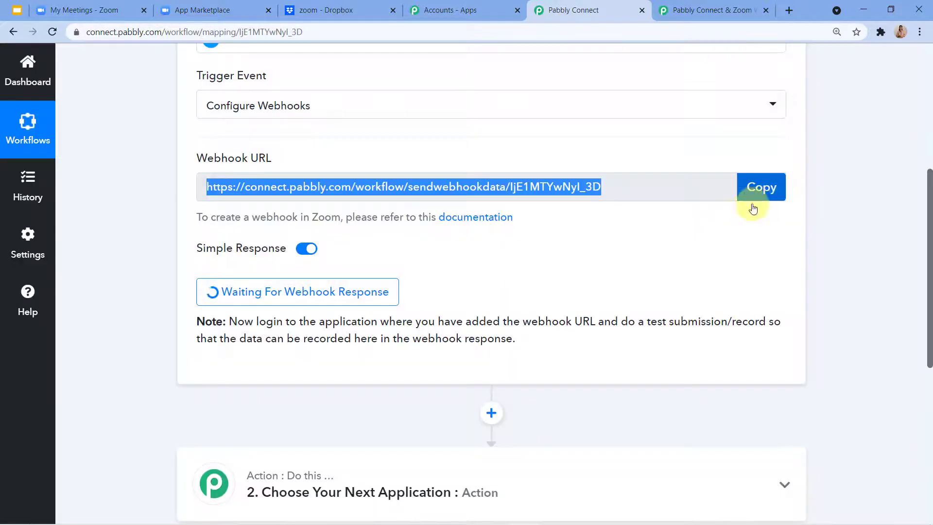
click(197, 9)
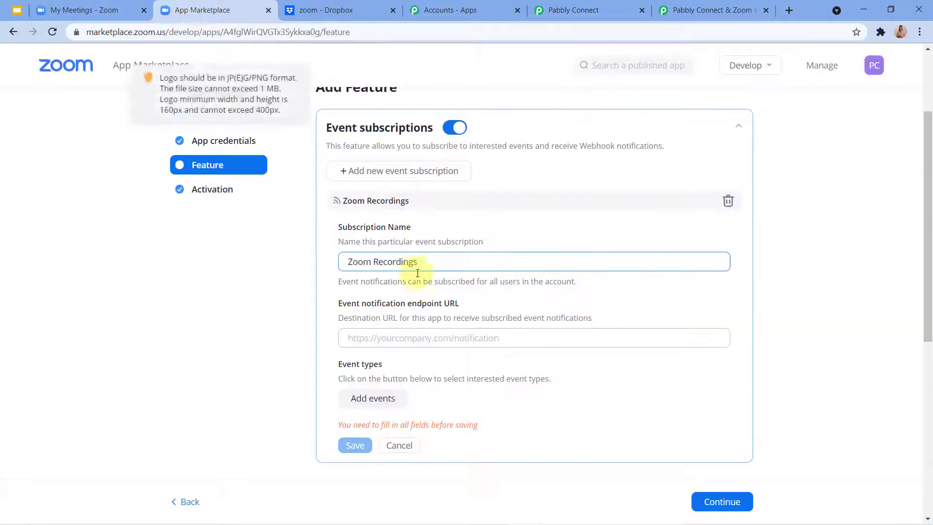
click(434, 339)
key(ctrl+v)
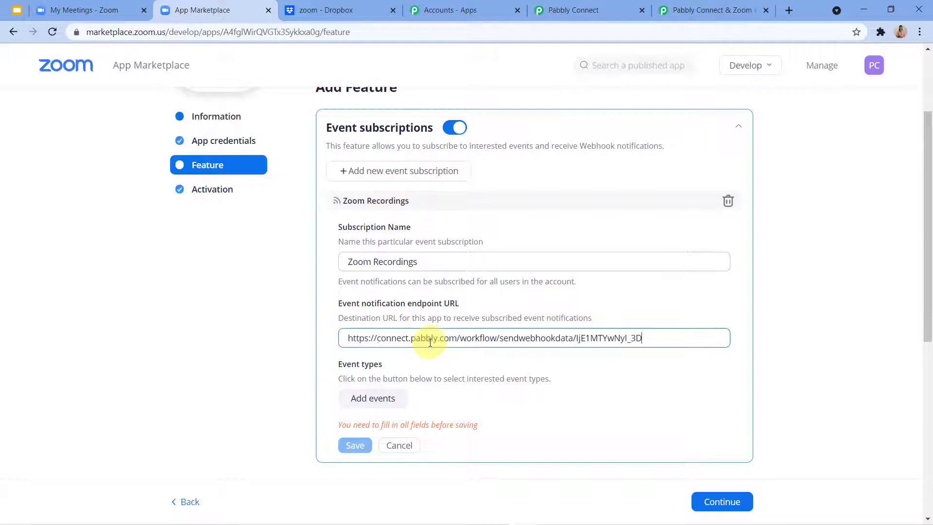
Add the Recording event type "All Recordings have completed" to the Zoom Recordings subscription.
scroll(394, 345, down, 1)
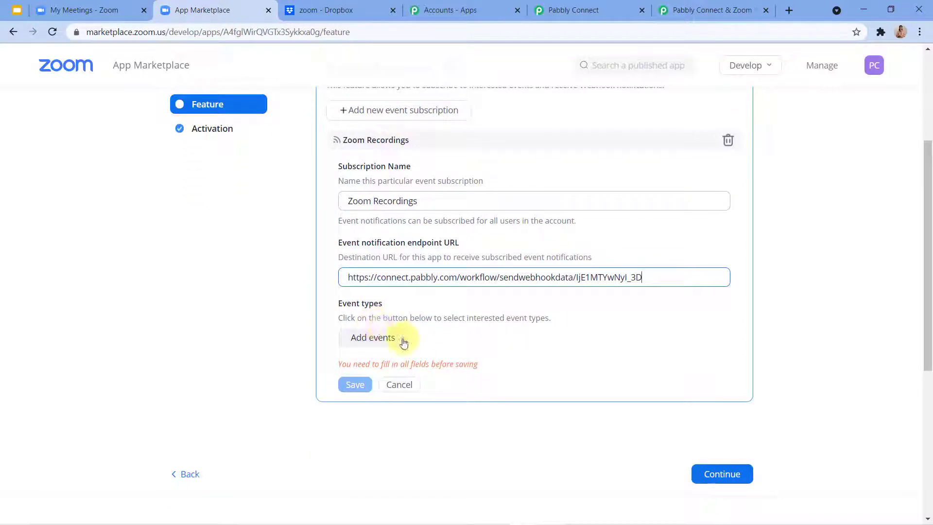
click(371, 340)
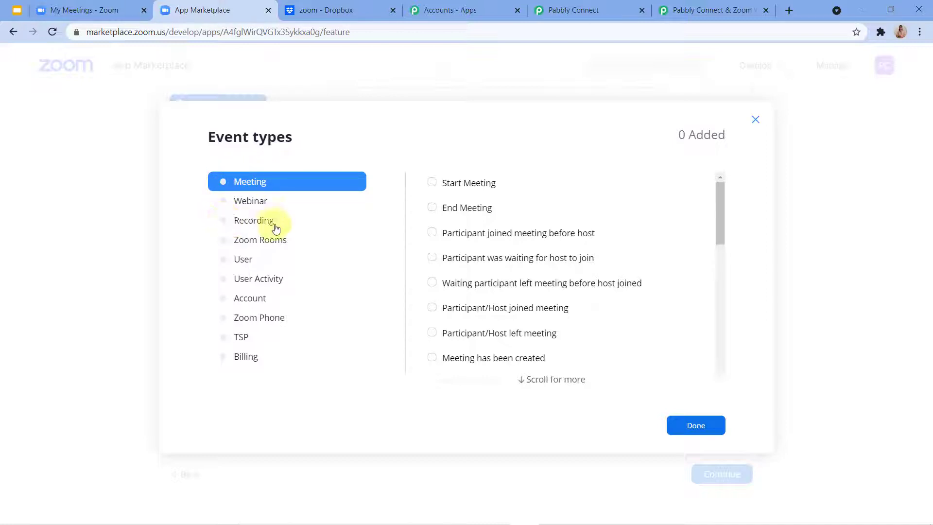
click(252, 223)
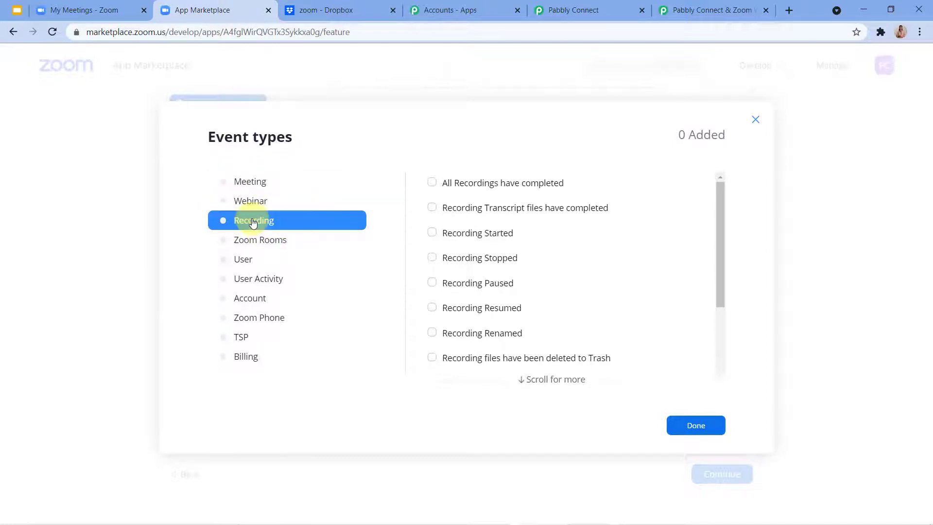
click(432, 183)
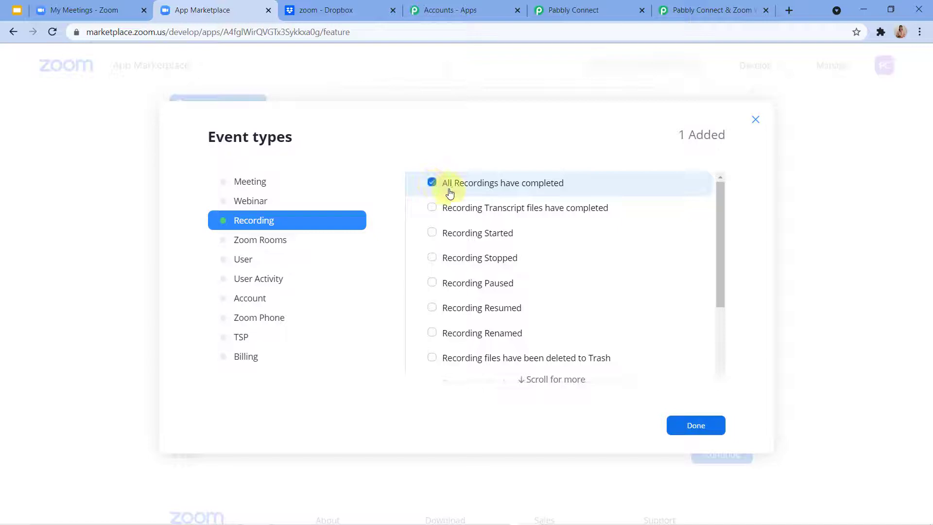
click(700, 425)
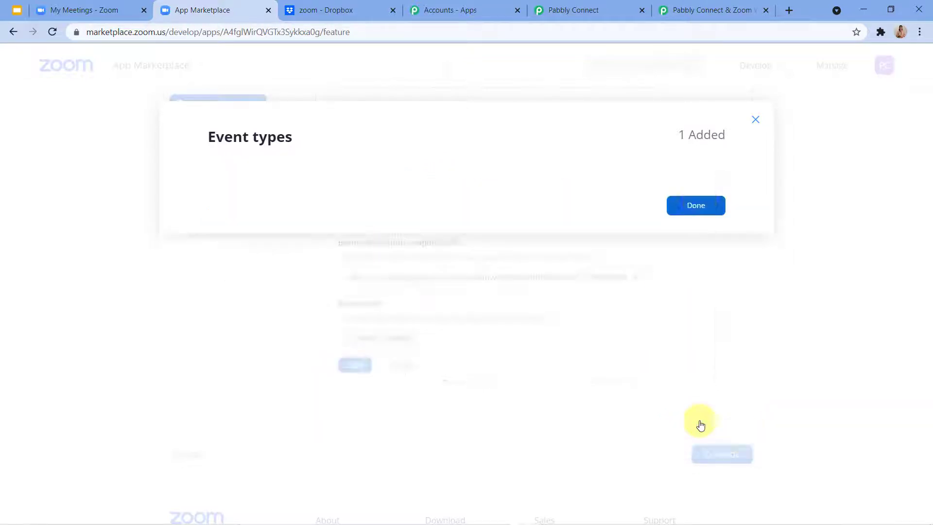
Save the Zoom Recordings subscription and continue to the app's activation page.
click(358, 363)
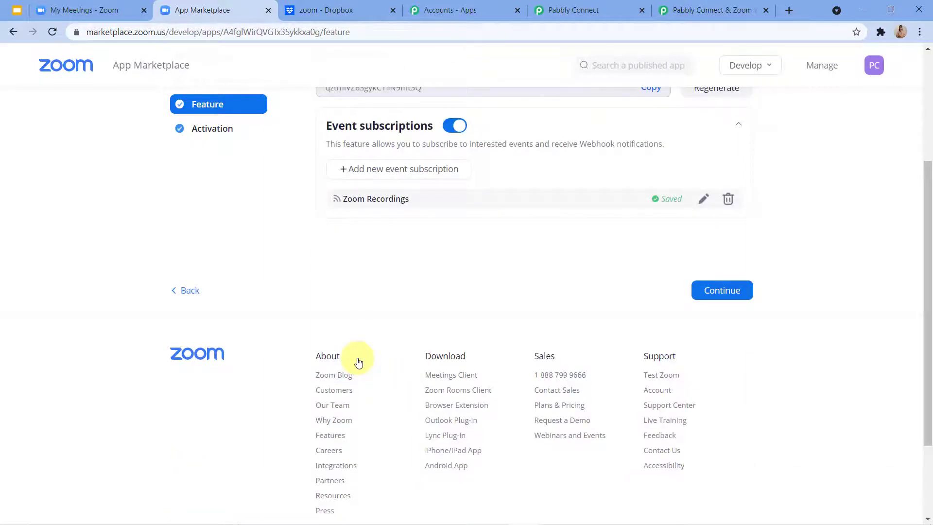
scroll(356, 355, up, 3)
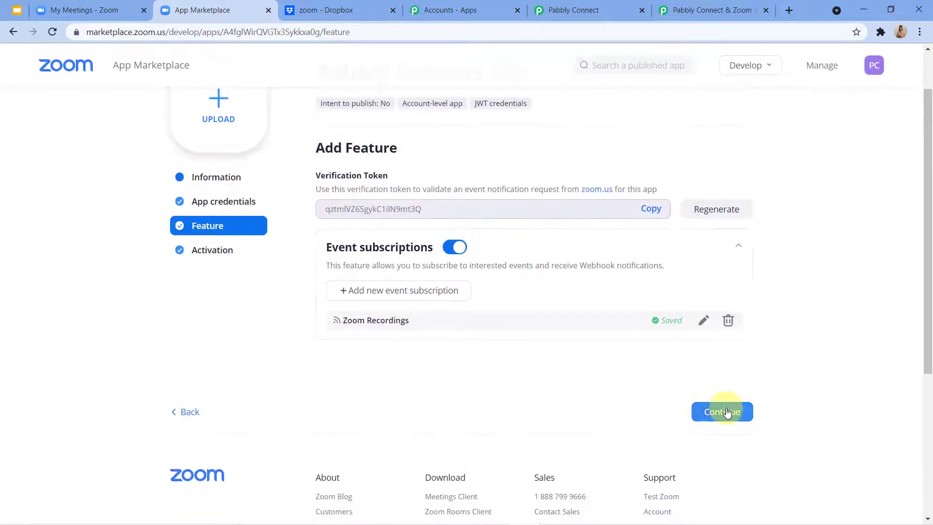
click(727, 413)
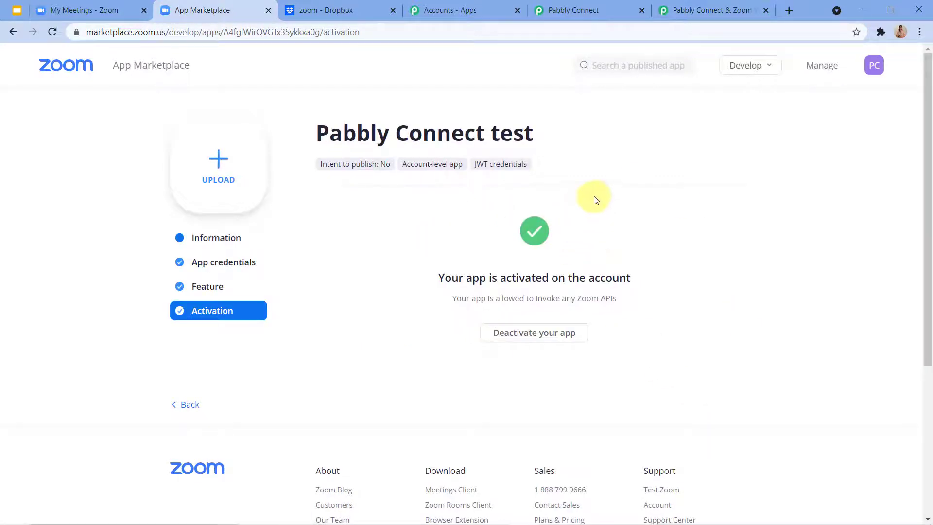
Check the webhook capture status in the Pabbly Connect workflow and look over Zoom's upcoming meetings.
click(557, 6)
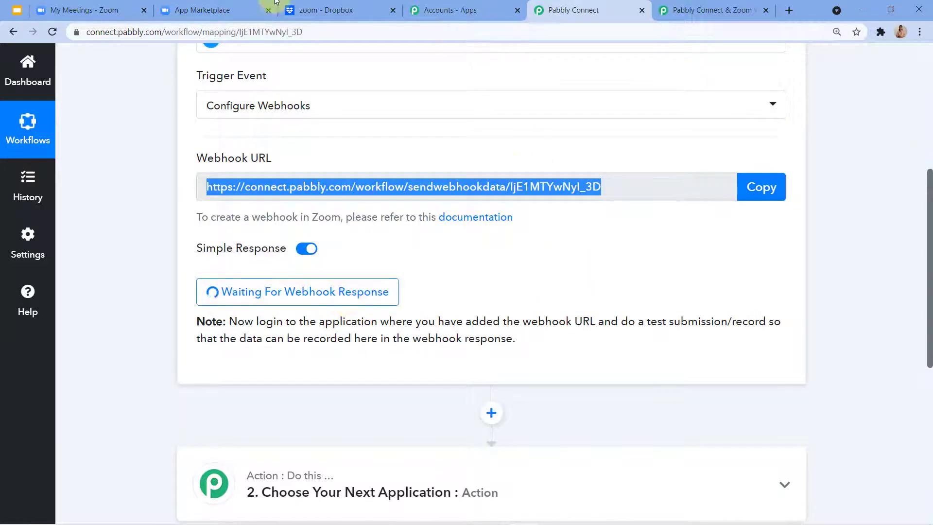
click(172, 6)
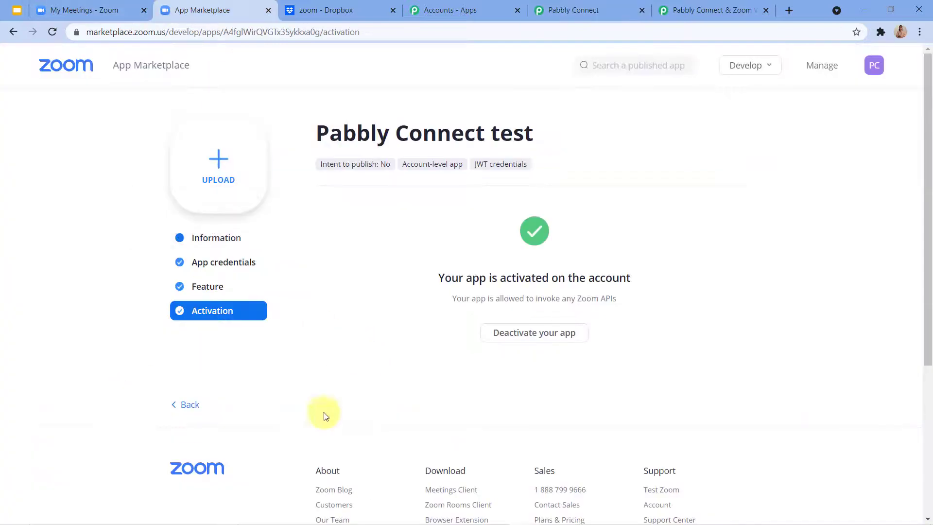
scroll(315, 437, down, 1)
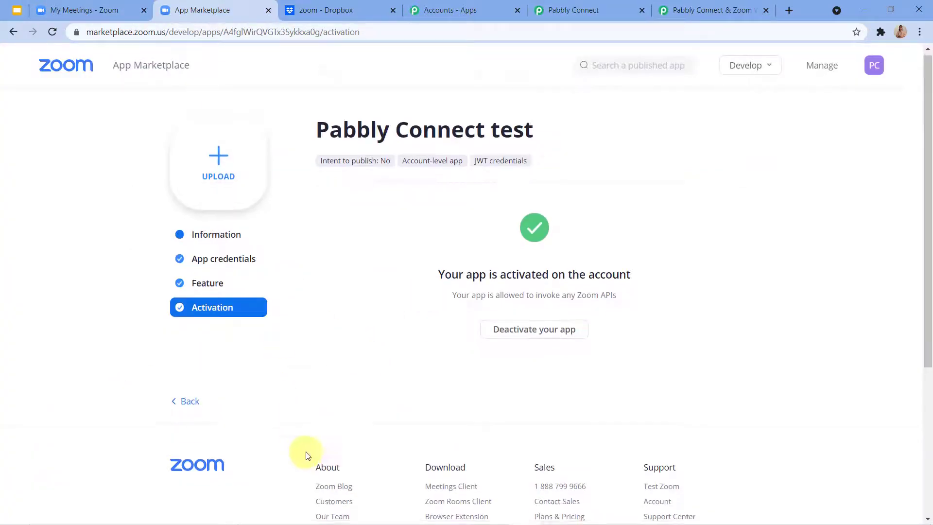
click(102, 9)
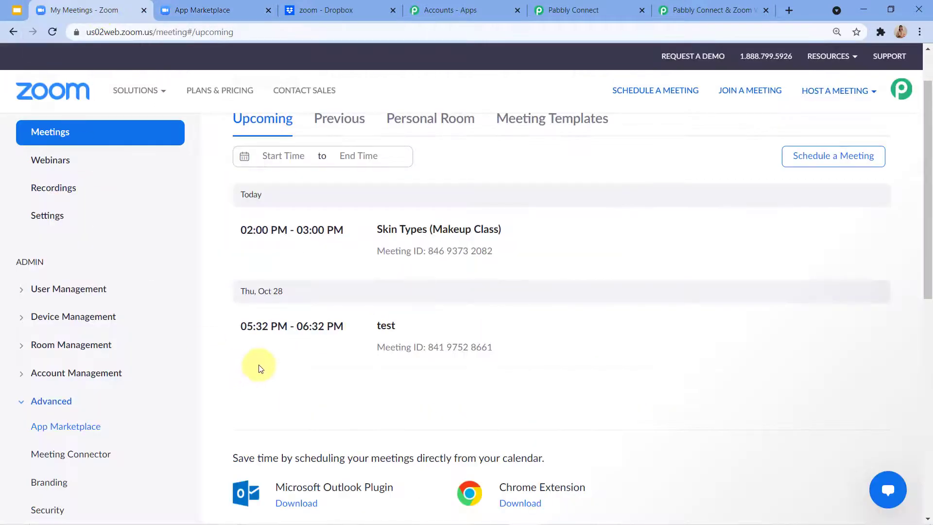
scroll(335, 352, up, 1)
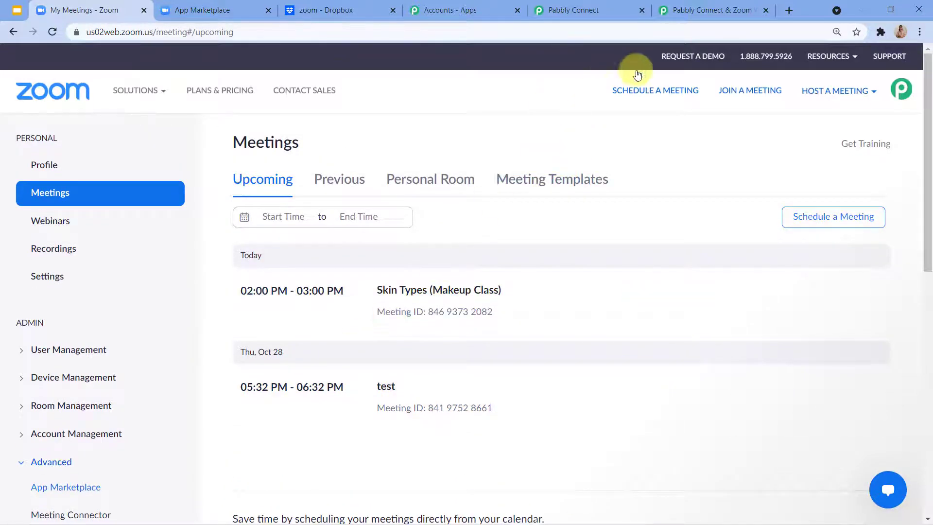
click(572, 6)
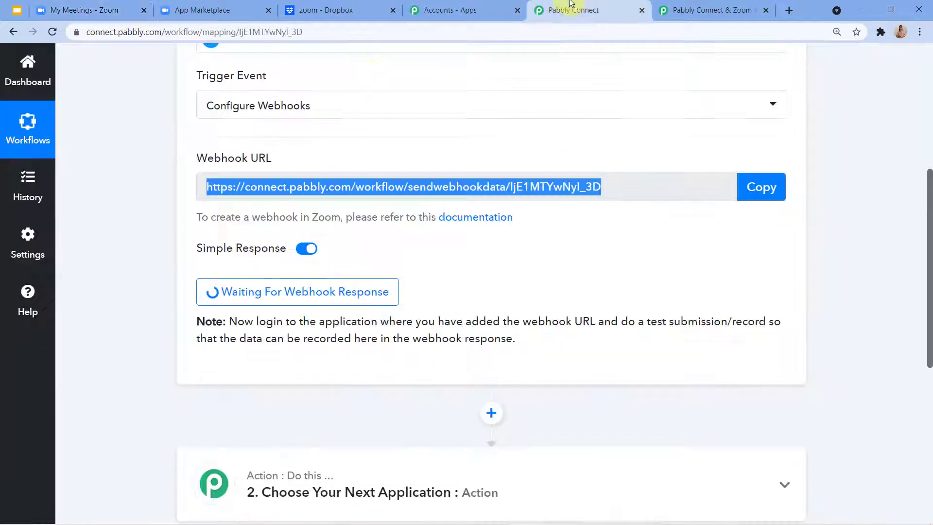
click(109, 10)
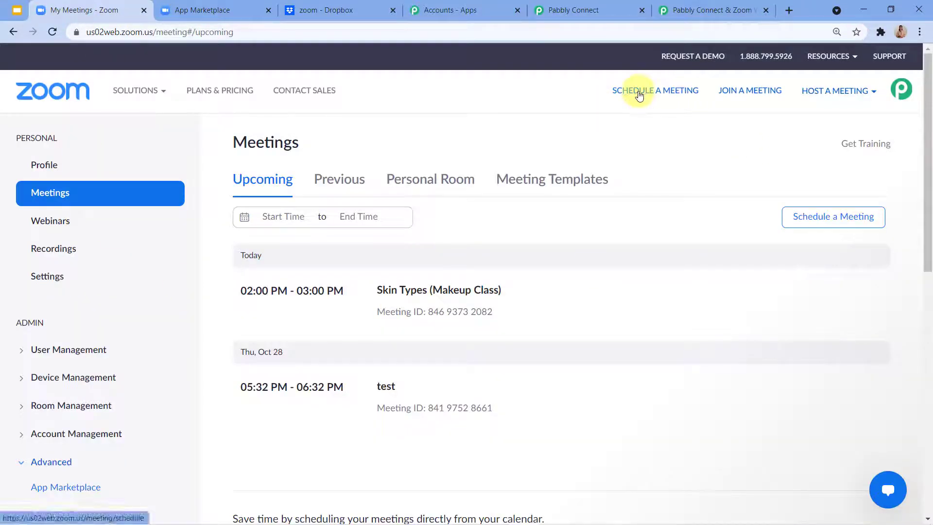
Host a screen-share-only Zoom meeting, launch it in the browser and allow the site's notifications.
mouse_move(832, 93)
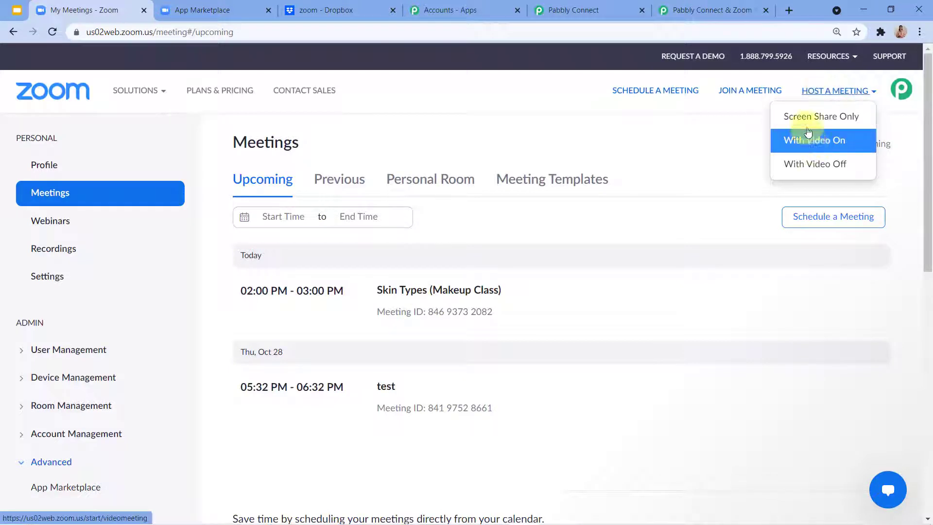
click(802, 120)
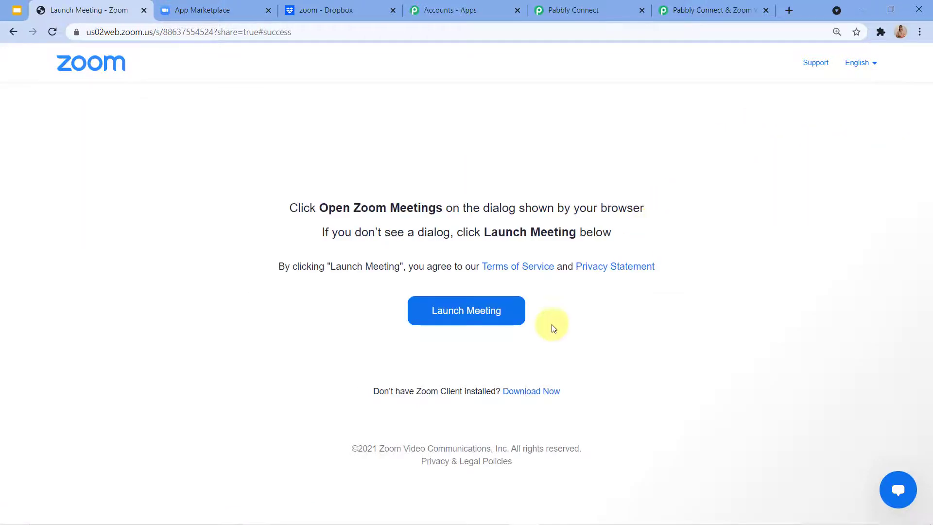
click(500, 312)
click(520, 418)
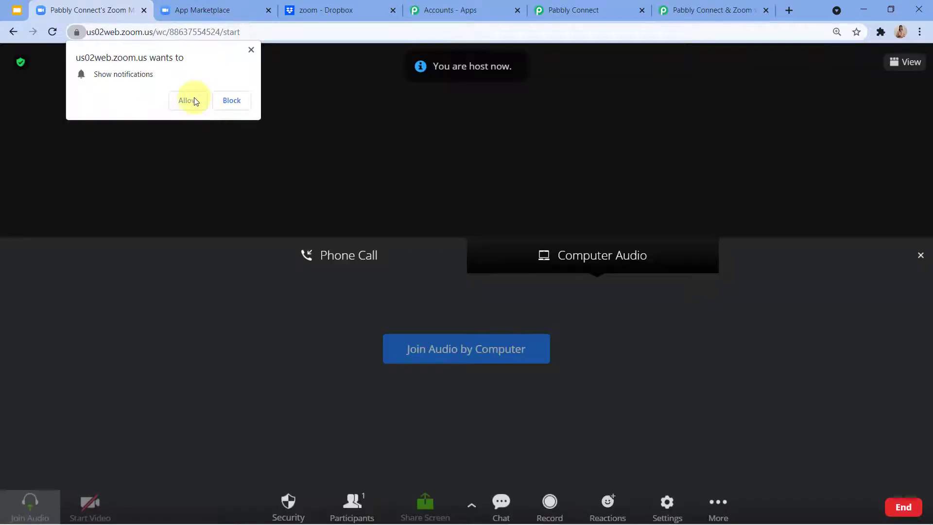
click(187, 99)
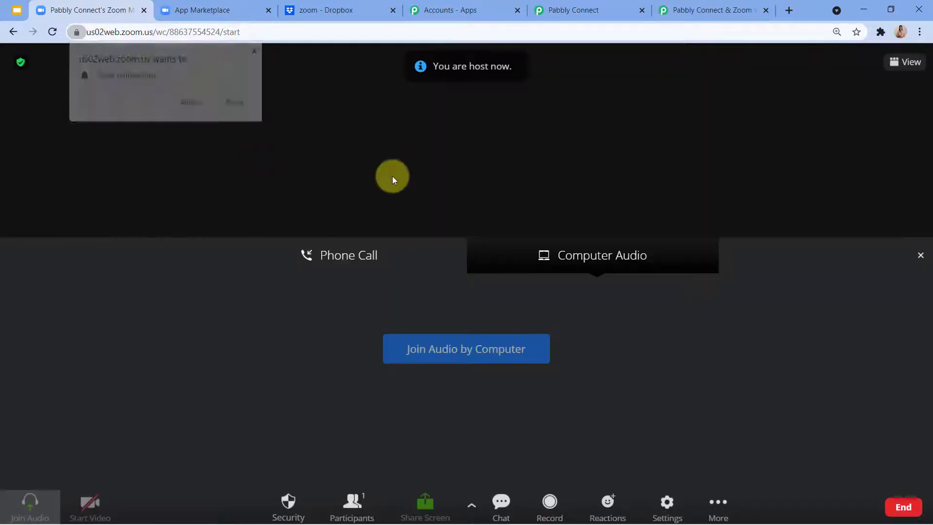
Join the meeting with computer audio, allowing microphone access, and start recording it.
click(452, 356)
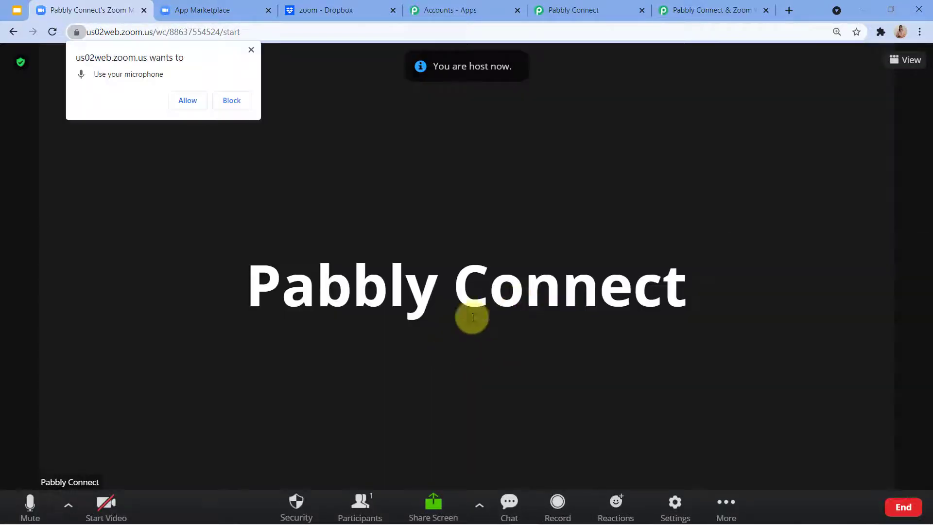
click(558, 505)
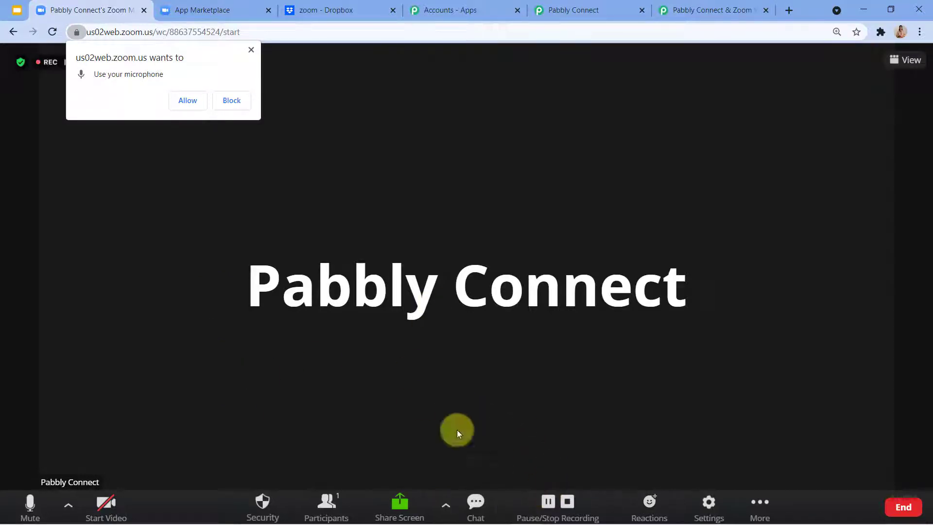
click(176, 101)
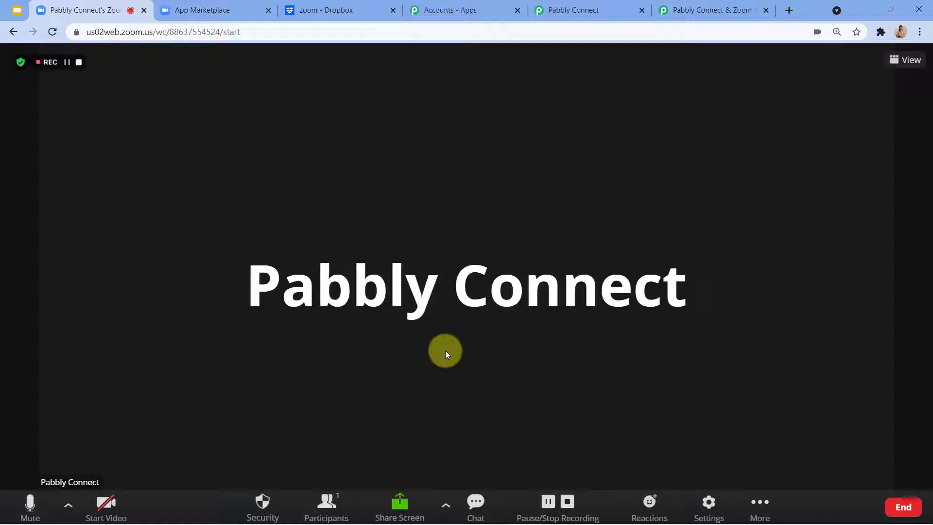
Share the entire screen in the Zoom meeting and show the waiting Pabbly Connect webhook before returning to the meeting.
click(397, 505)
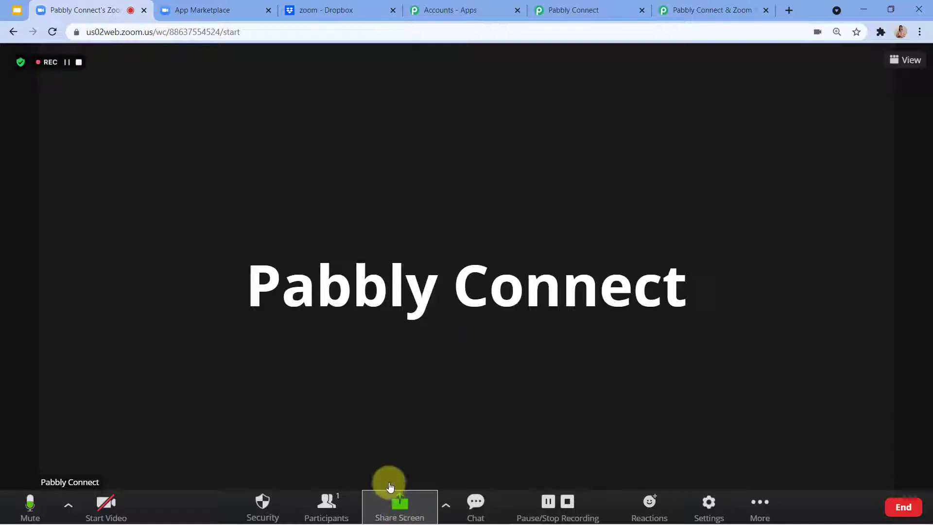
click(400, 505)
click(381, 202)
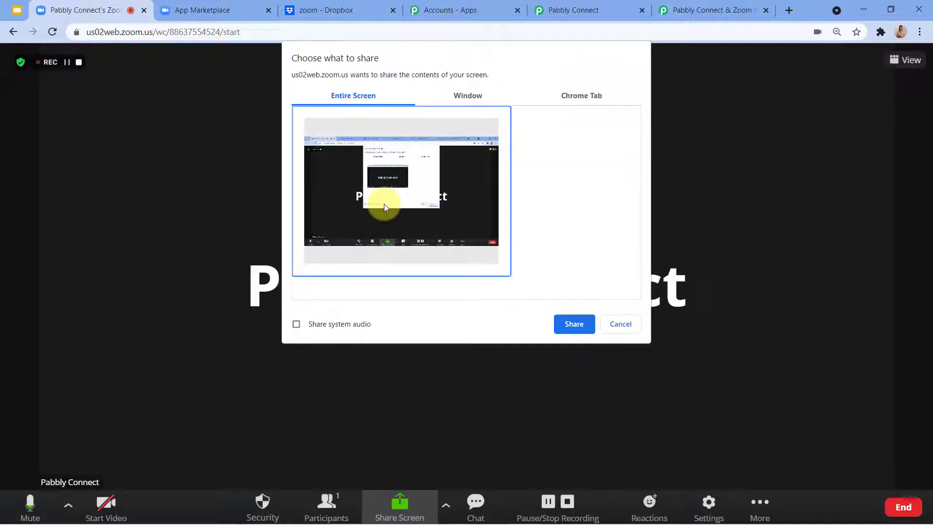
click(566, 322)
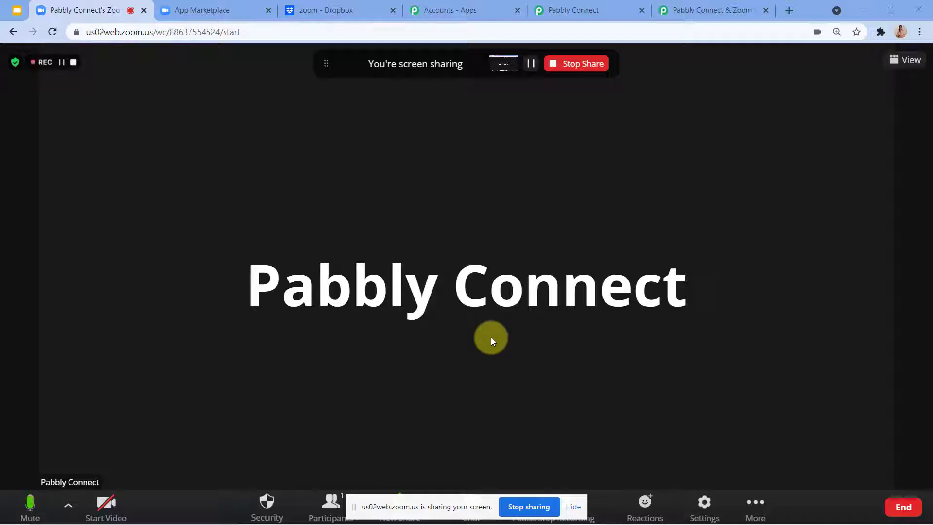
click(554, 10)
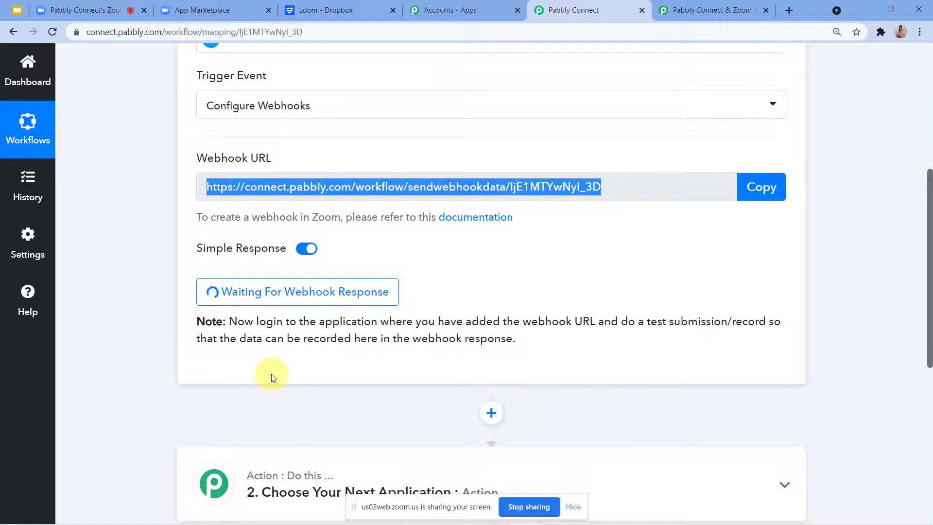
click(87, 10)
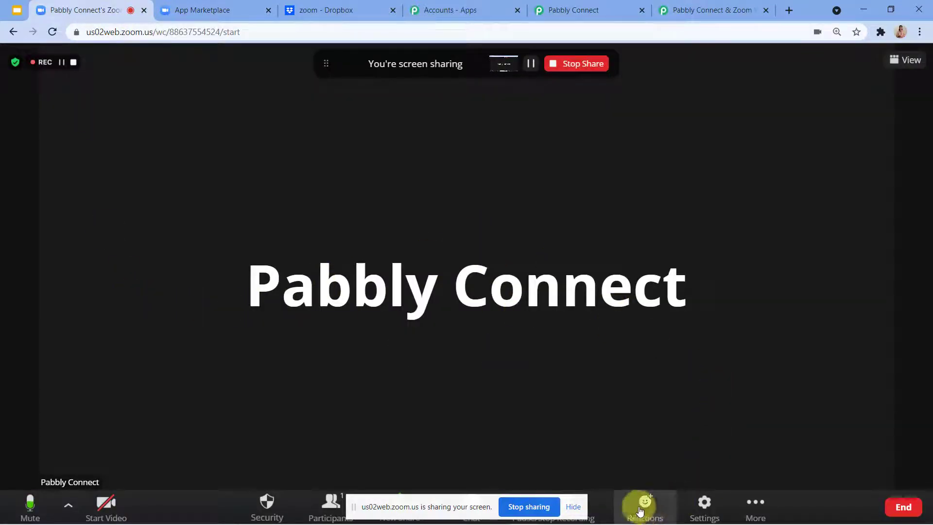
Stop the screen share and cloud recording to end the Zoom meeting for all participants.
click(568, 64)
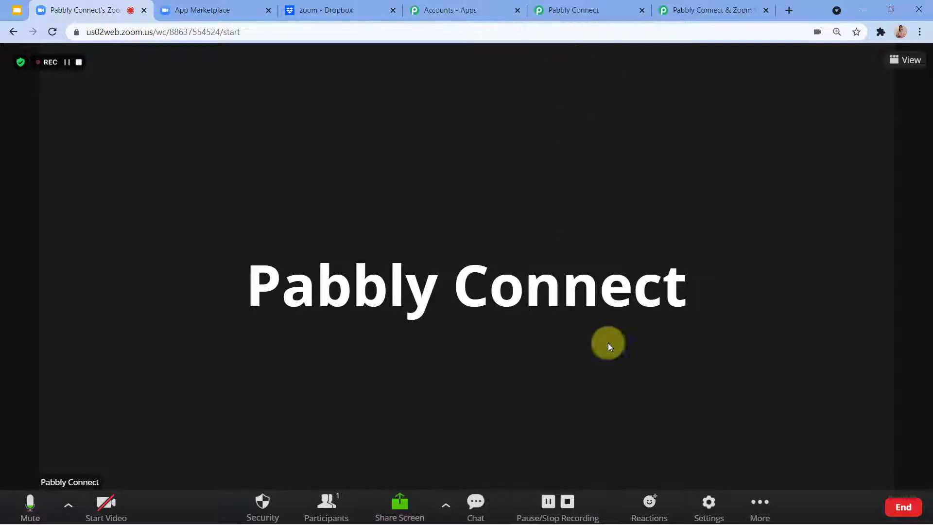
click(566, 501)
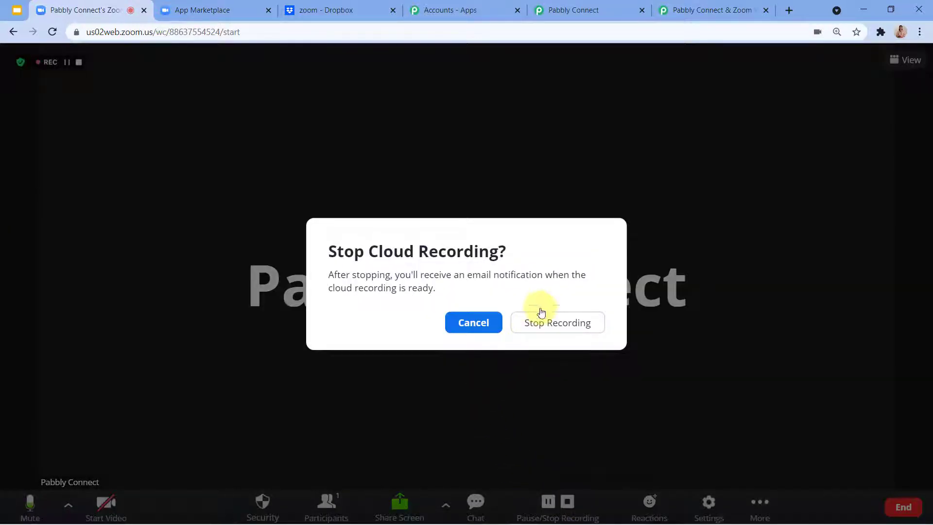
click(552, 322)
click(902, 505)
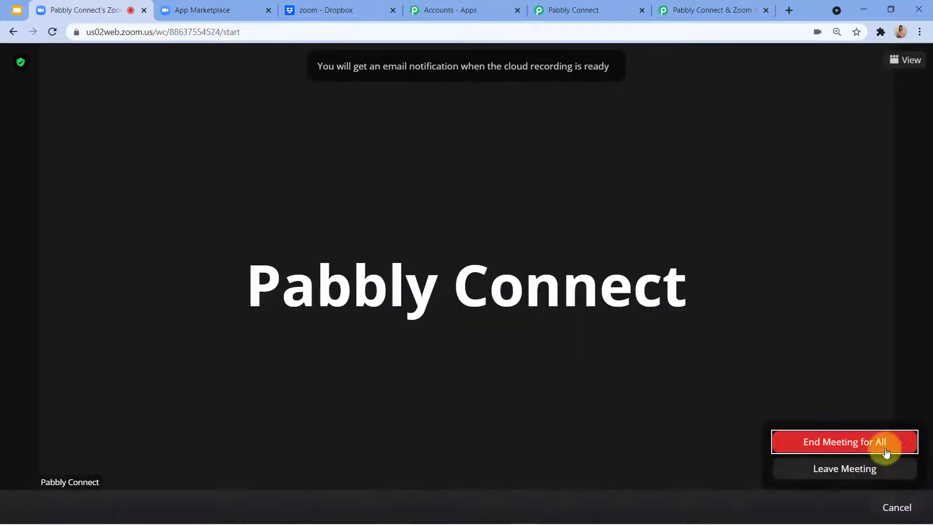
click(884, 450)
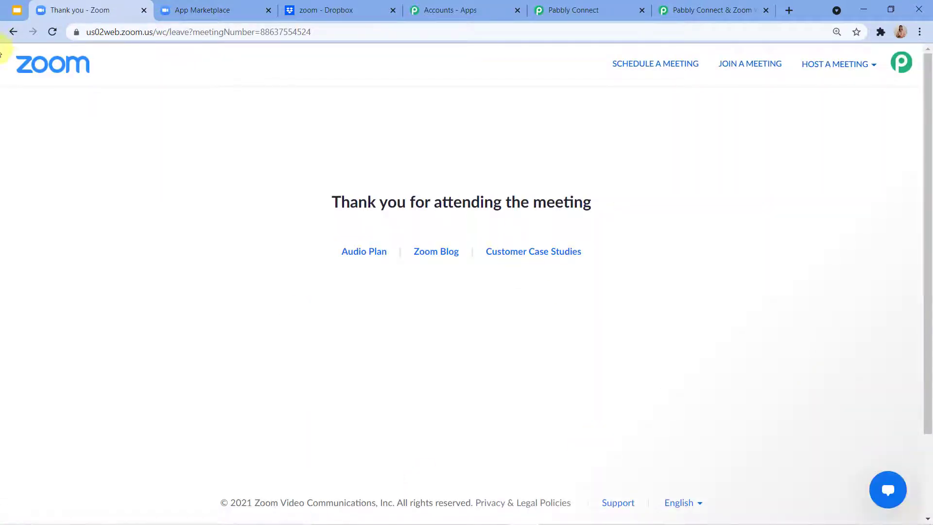
Go back to Zoom's cloud recordings list and check the processing status of the test meeting's recording.
click(14, 37)
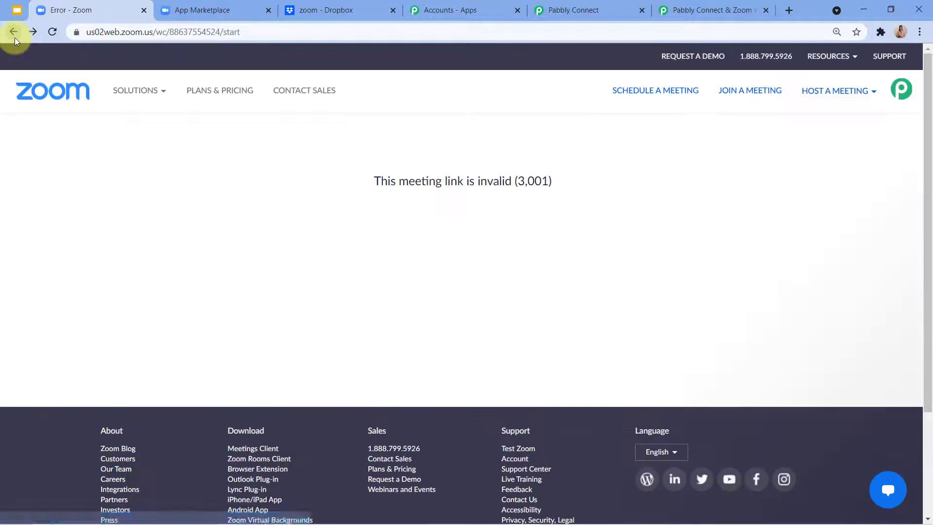
click(14, 37)
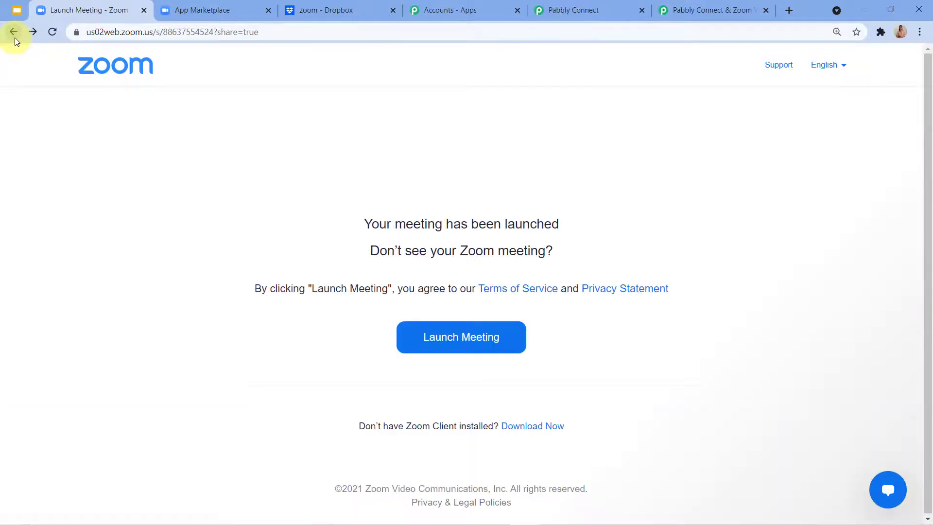
click(14, 37)
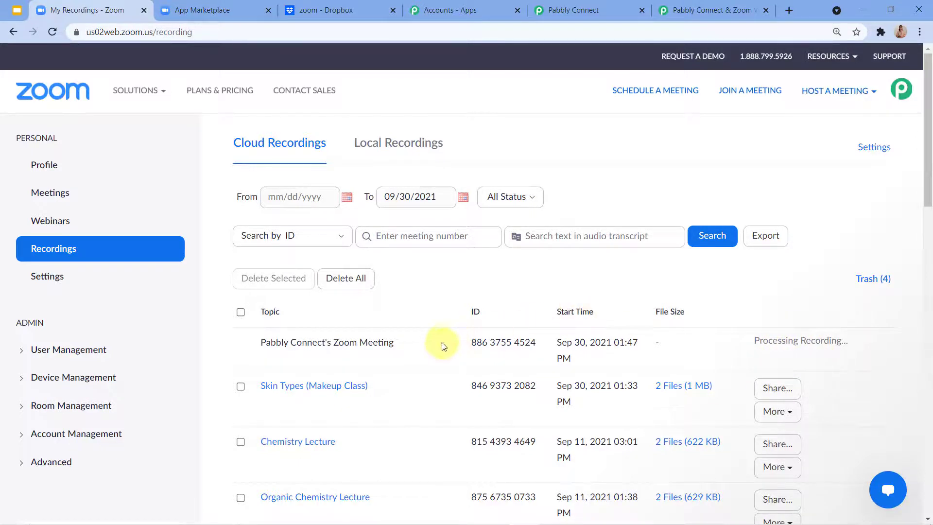
Switch to the Pabbly Connect workflow and examine the captured webhook response, including both recording files' types, download URLs and the event.
click(575, 5)
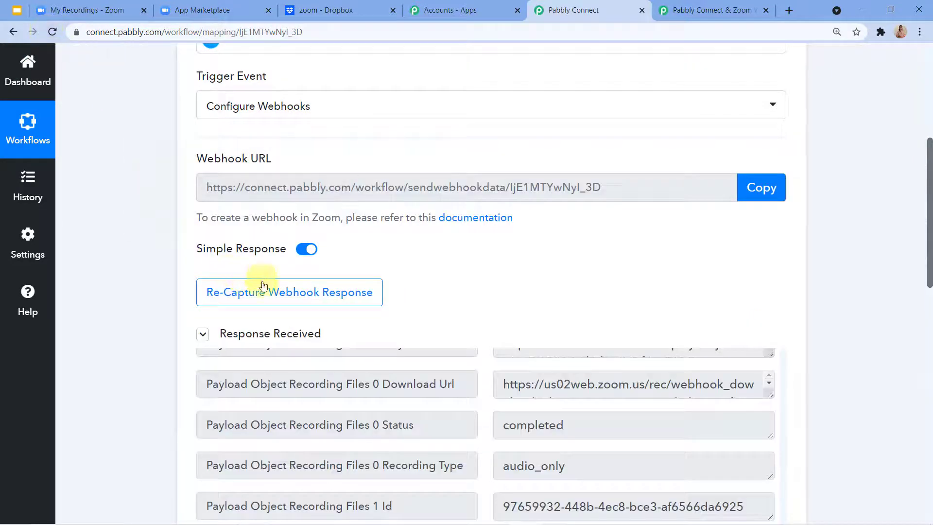
scroll(367, 343, down, 2)
scroll(543, 210, up, 1)
scroll(541, 202, down, 3)
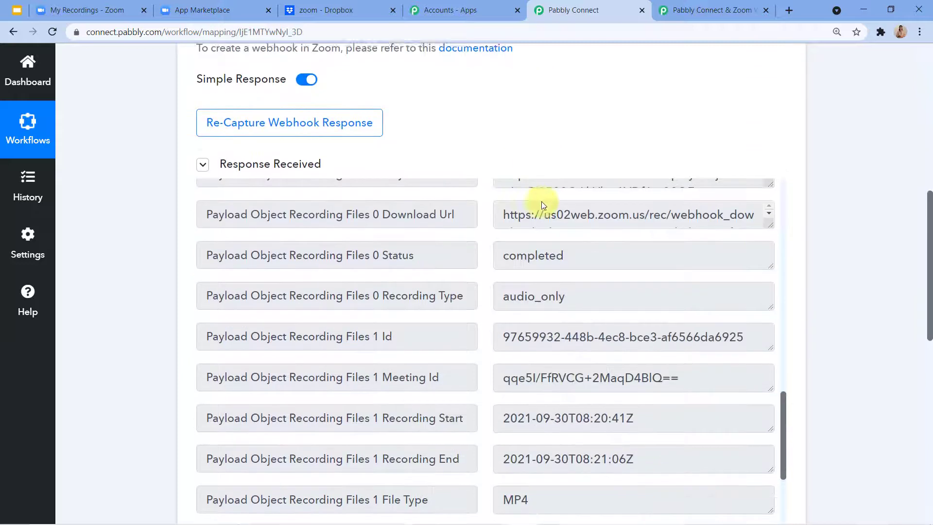
scroll(371, 238, down, 1)
scroll(375, 256, up, 5)
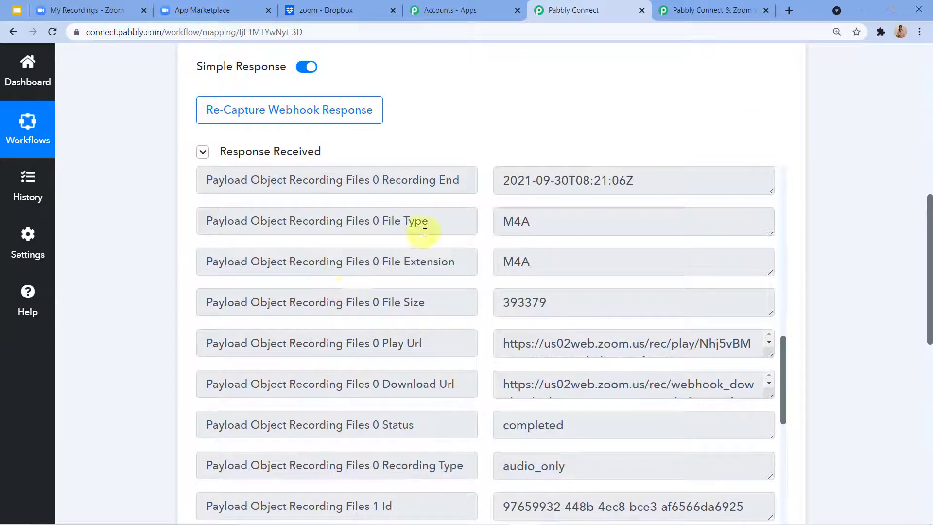
scroll(506, 250, down, 6)
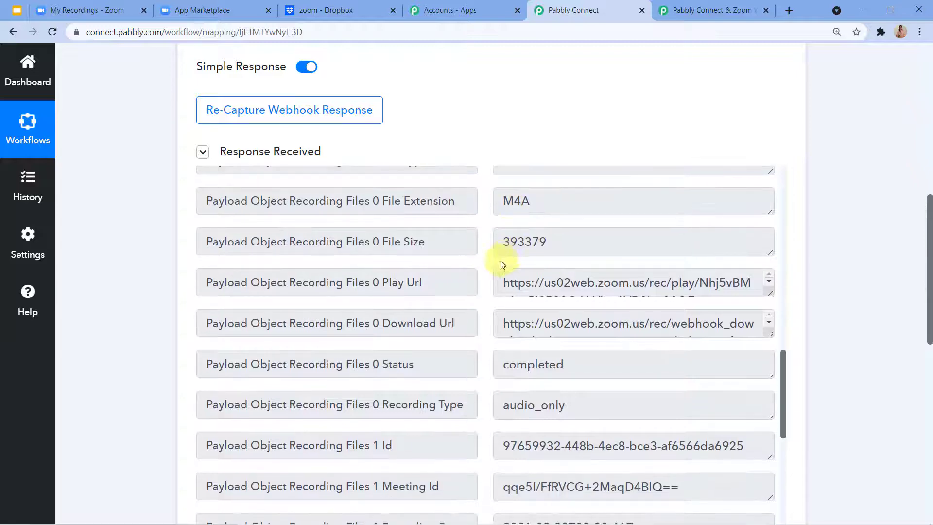
scroll(501, 249, down, 10)
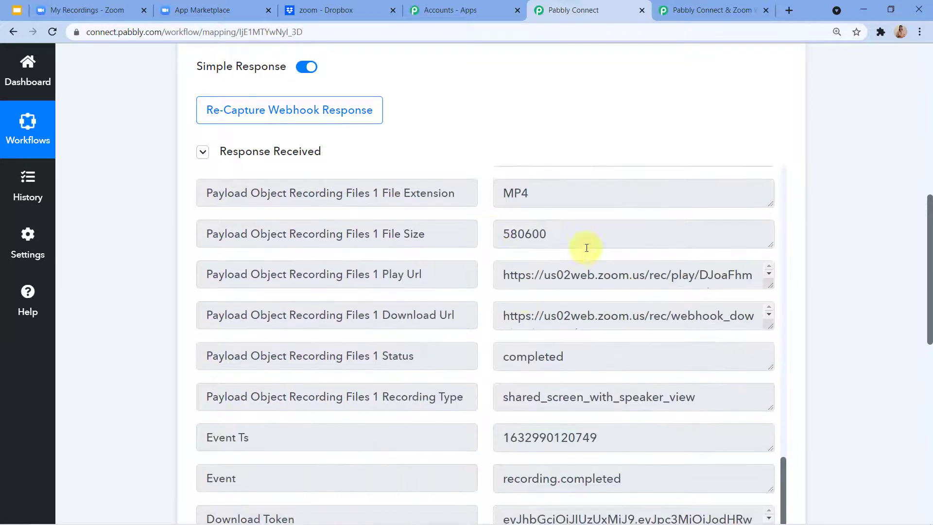
scroll(505, 289, down, 3)
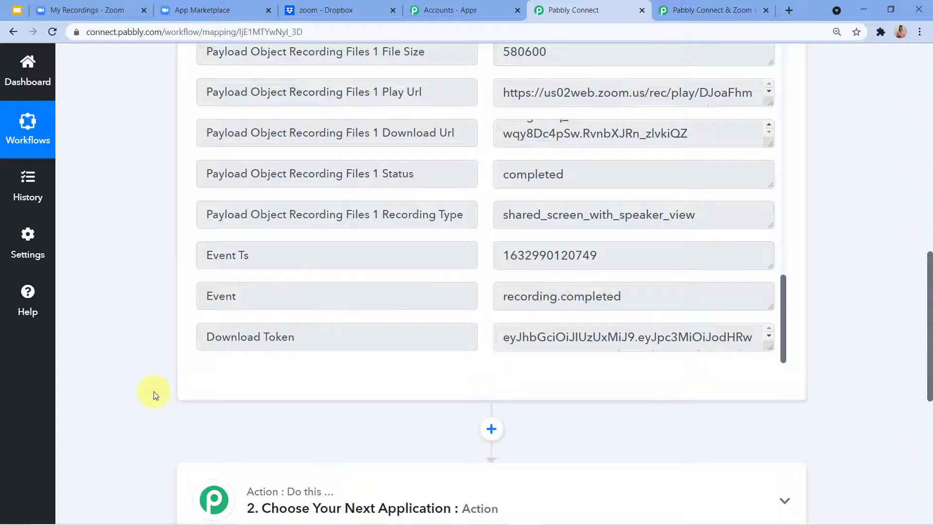
scroll(330, 335, down, 1)
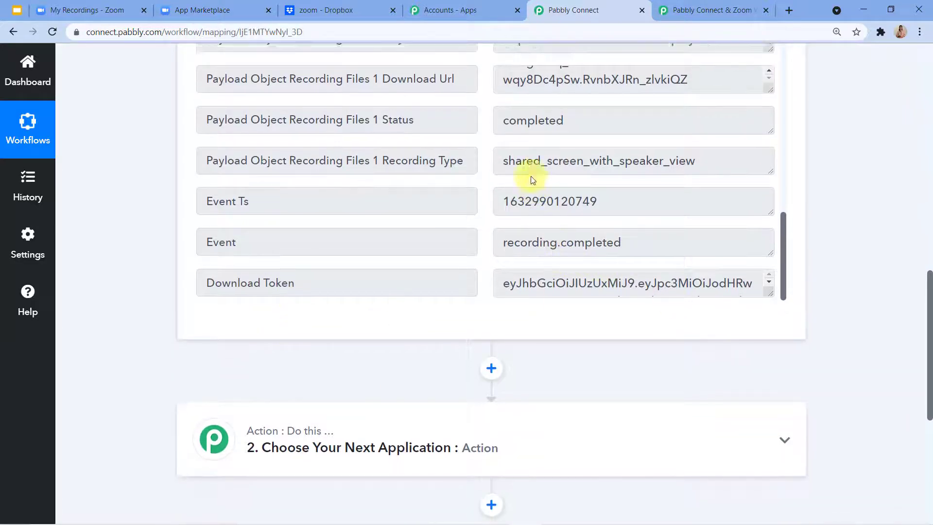
scroll(532, 180, up, 12)
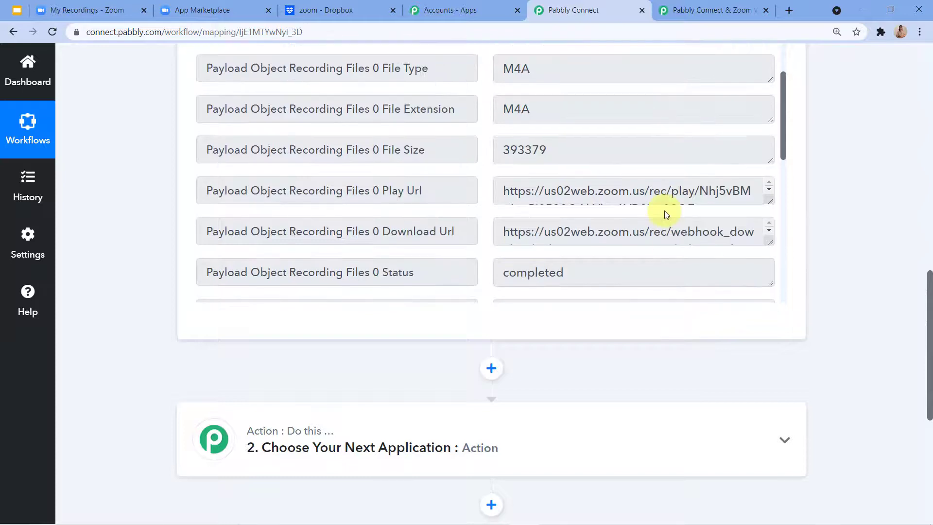
scroll(666, 215, up, 5)
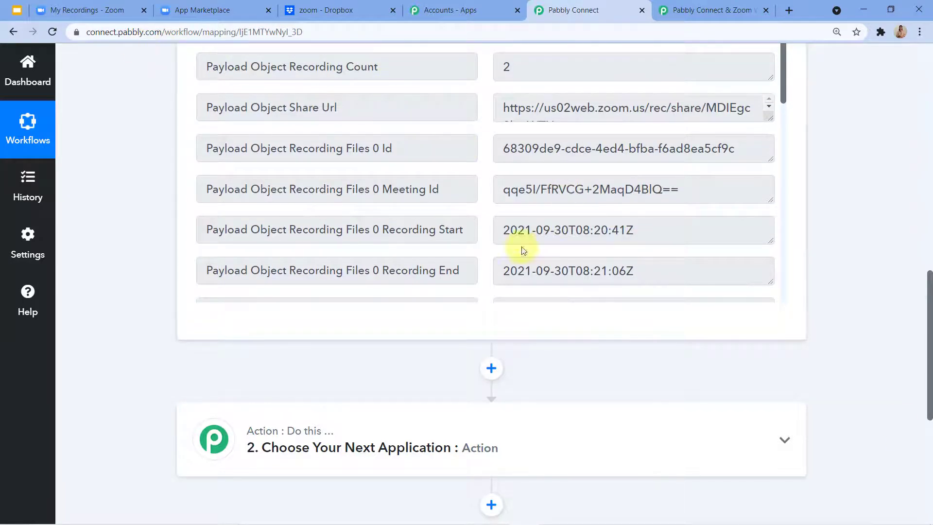
Check Zoom's cloud recordings list and the zoom folder in Dropbox, ending back in the Pabbly Connect workflow.
click(87, 10)
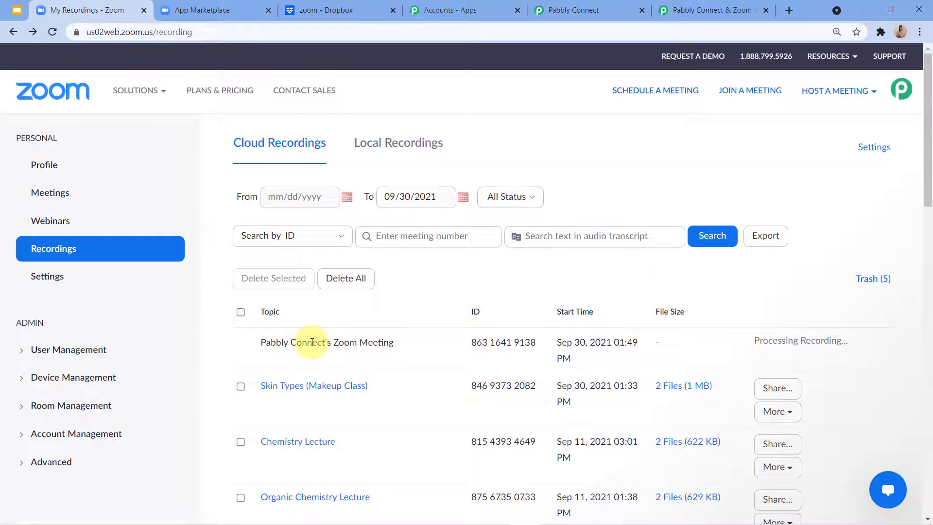
click(340, 9)
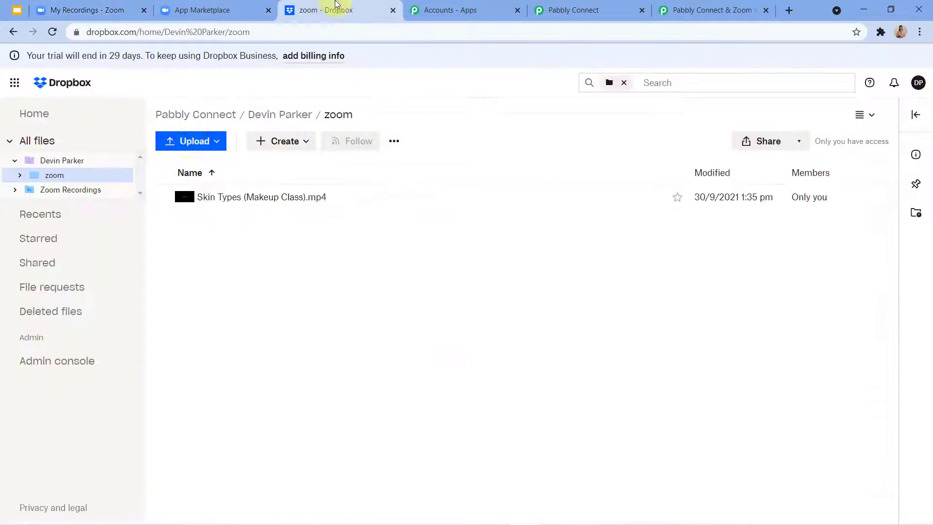
click(566, 10)
Set the workflow's second step to the Dropbox app with Upload File as its action event.
scroll(423, 285, down, 10)
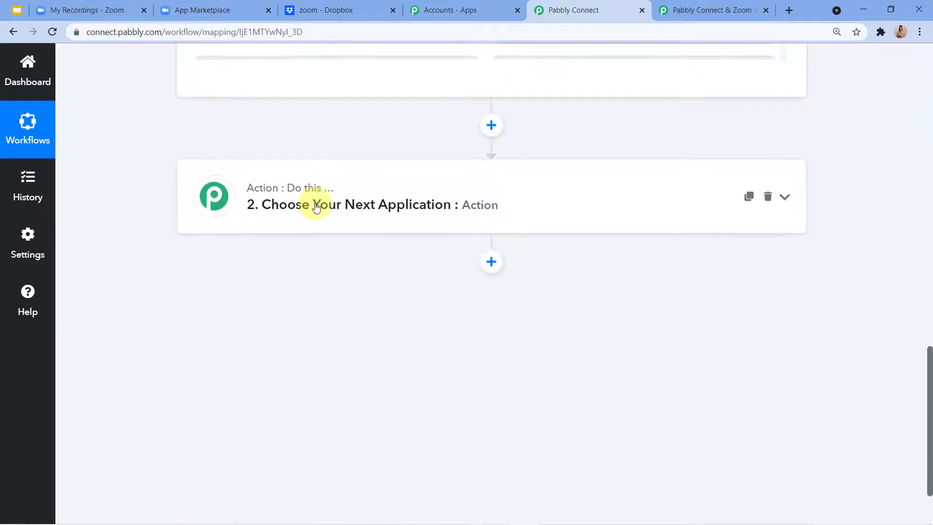
click(316, 207)
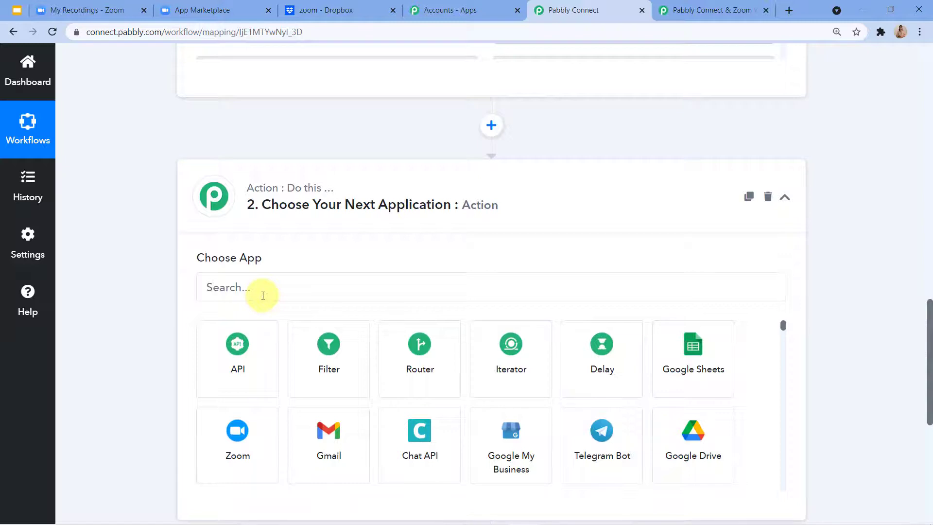
click(262, 295)
text(D)
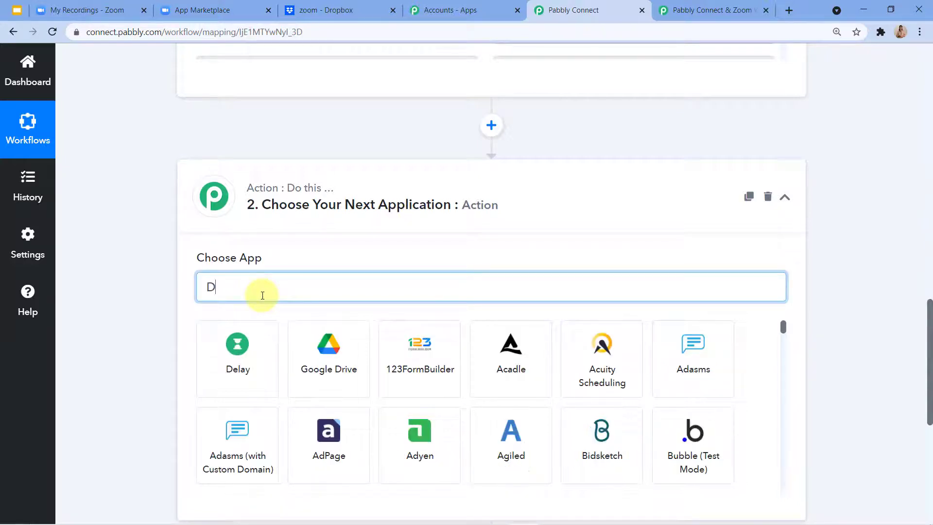
text(roi)
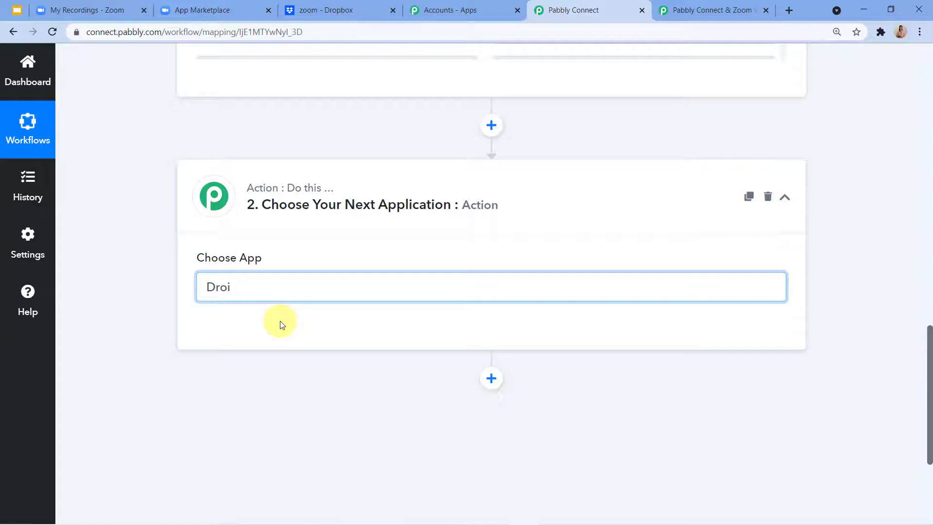
key(BackSpace)
click(326, 371)
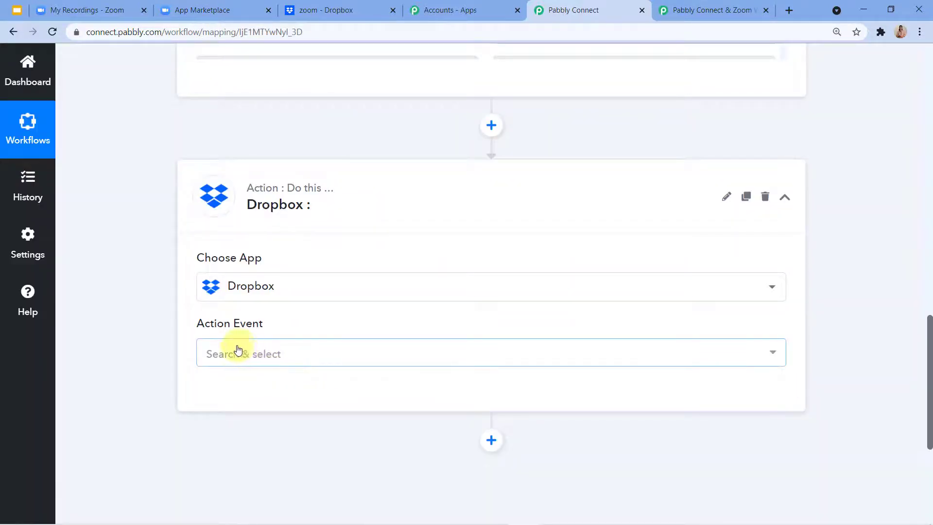
click(222, 349)
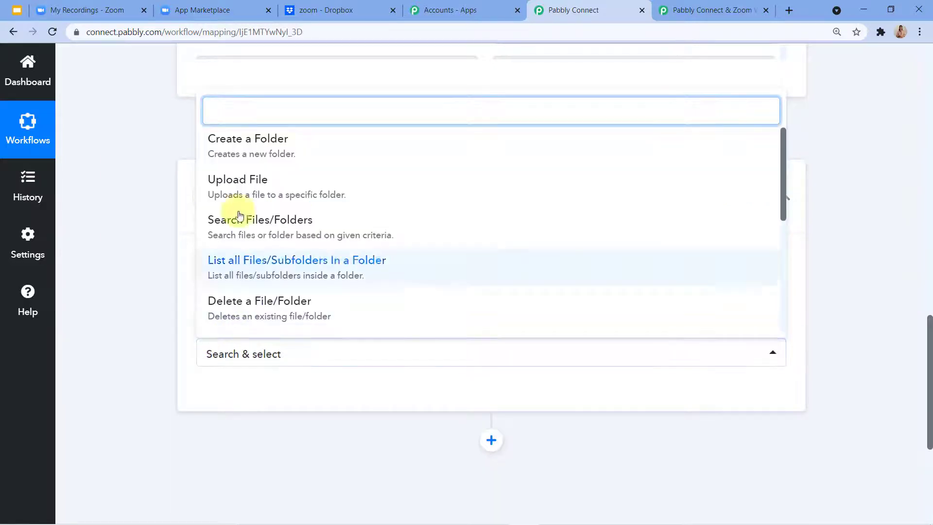
click(221, 190)
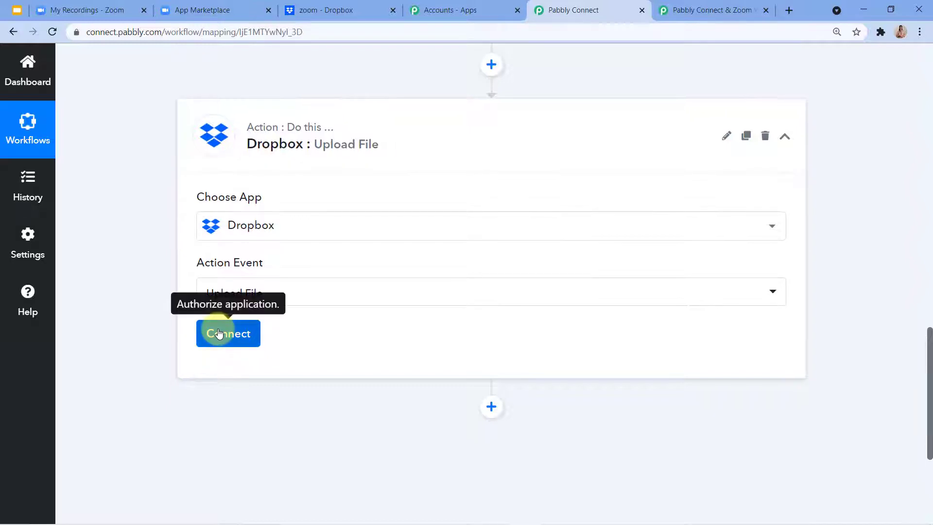
Authorize a new Dropbox connection for the Upload File action and look over its File URL, File Name and Folder Path fields.
click(218, 333)
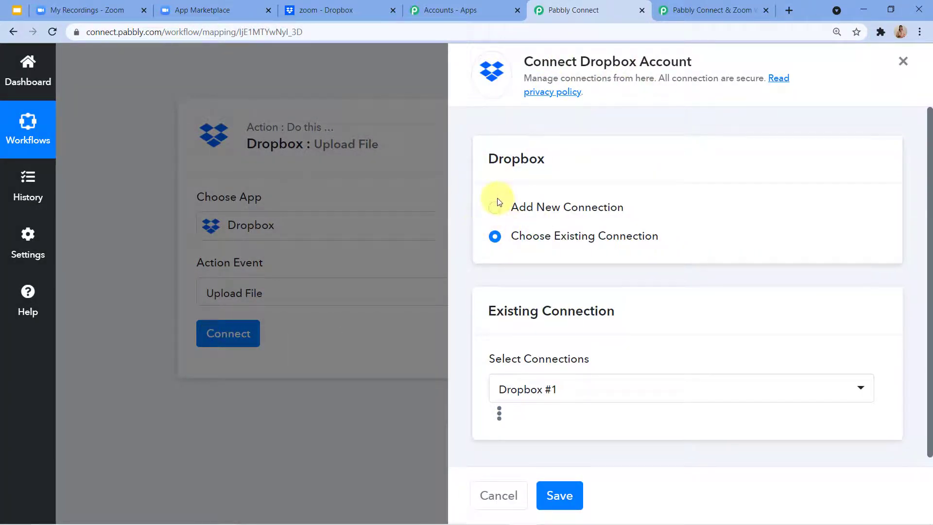
click(494, 215)
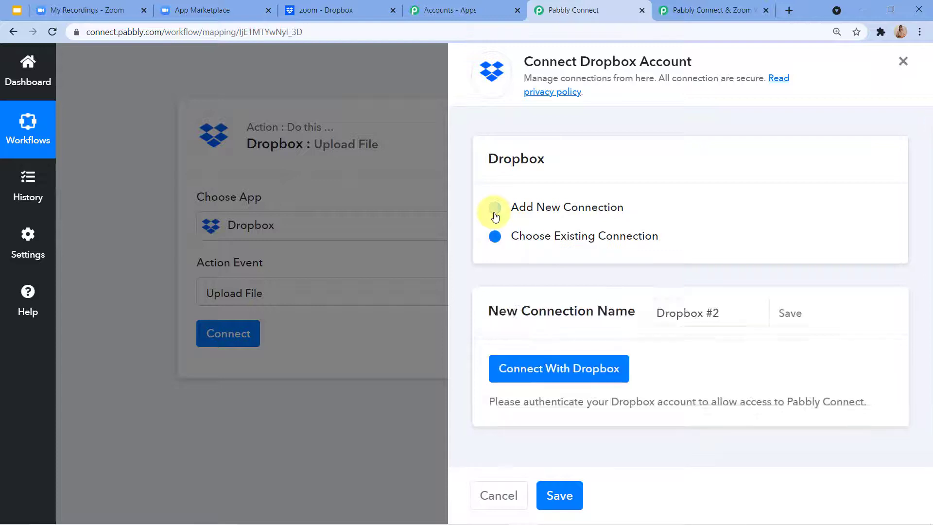
click(519, 378)
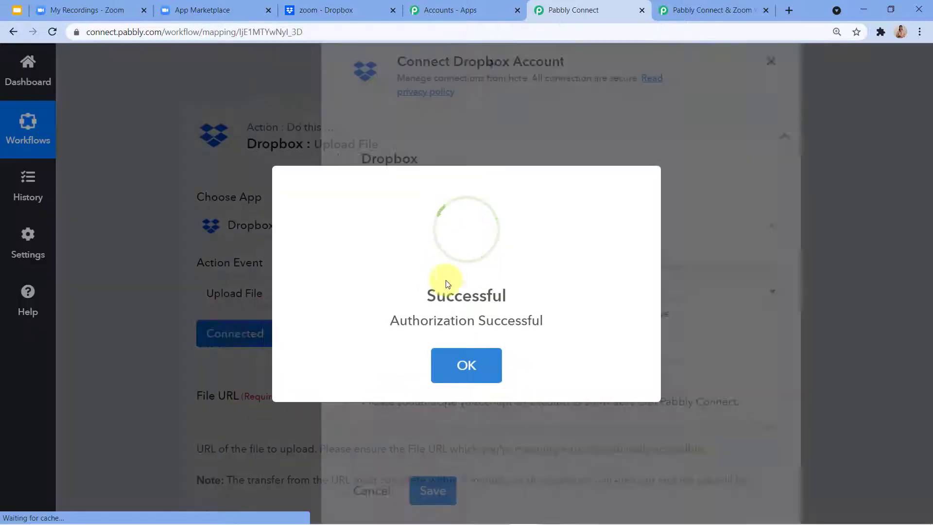
click(464, 362)
scroll(370, 291, down, 4)
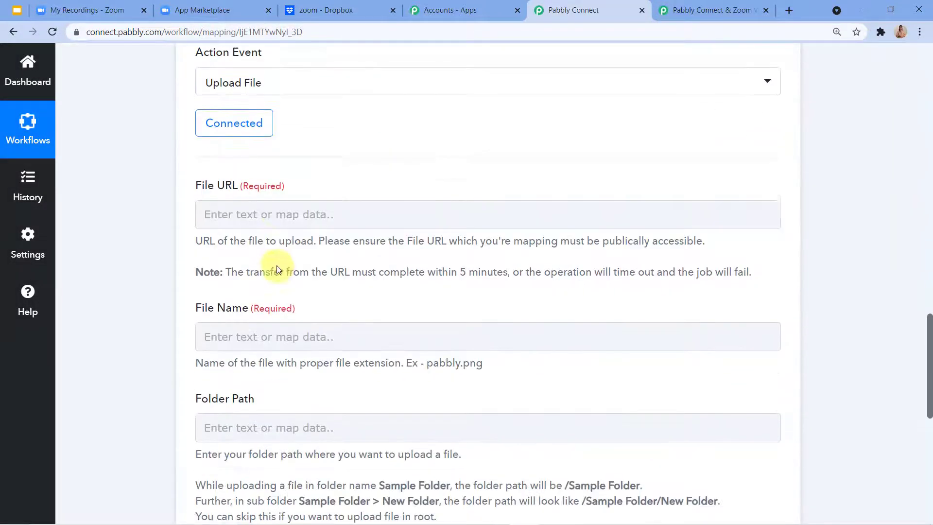
scroll(245, 204, up, 2)
scroll(243, 298, down, 1)
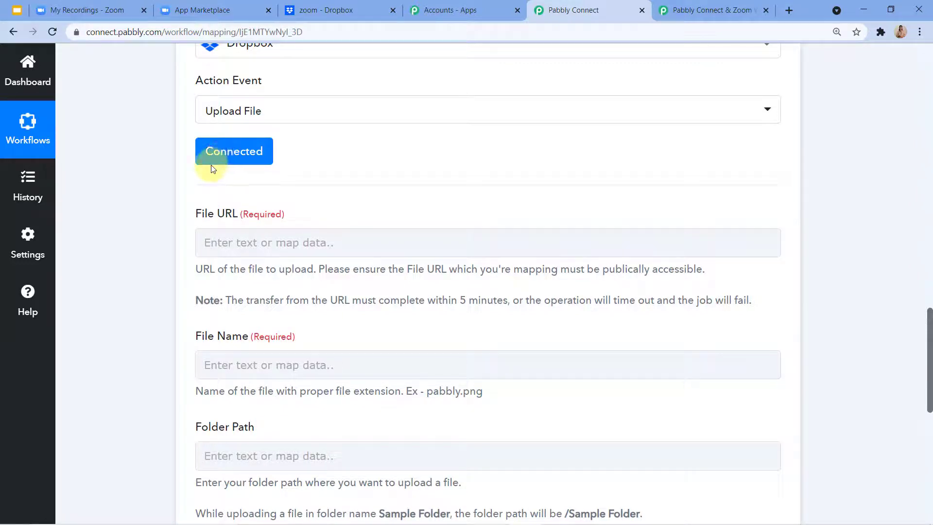
Review the Upload File action's empty fields and the captured webhook response's entries for both recording files.
scroll(304, 290, down, 3)
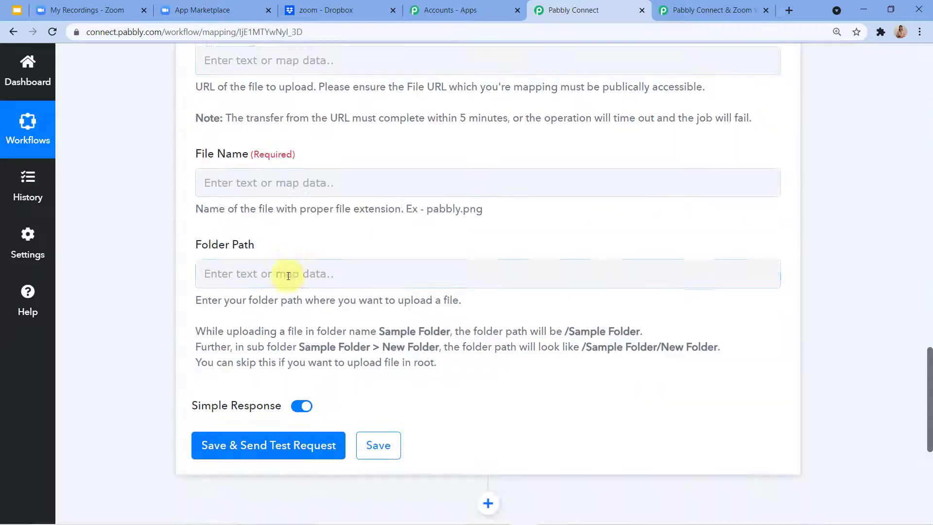
scroll(282, 283, up, 1)
scroll(282, 283, up, 1)
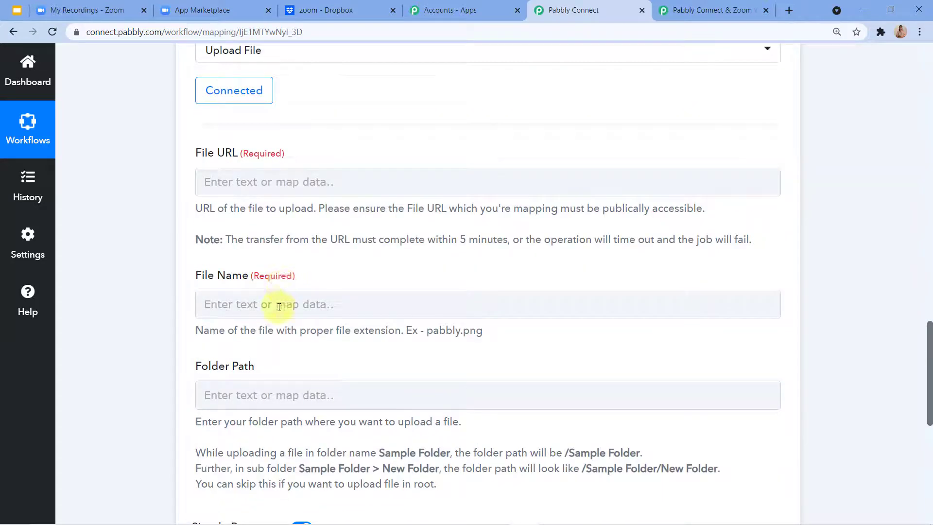
click(272, 186)
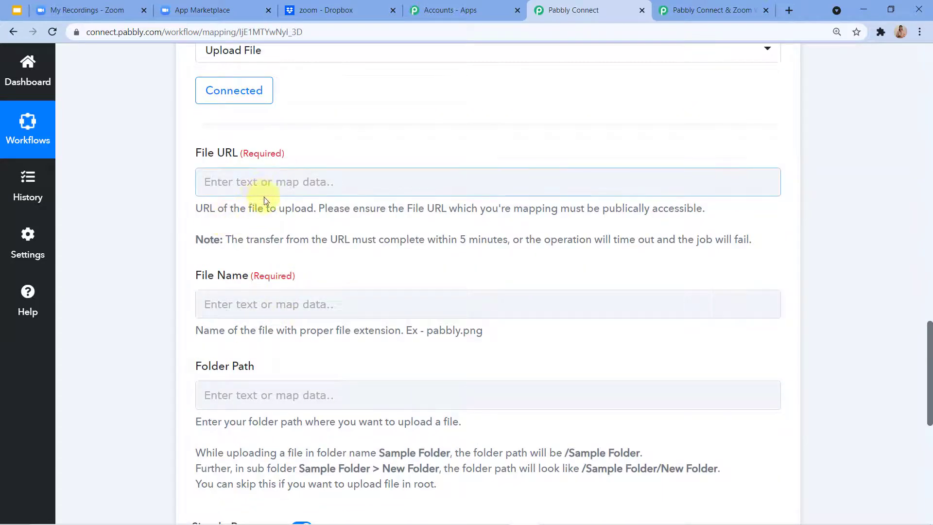
scroll(278, 200, up, 13)
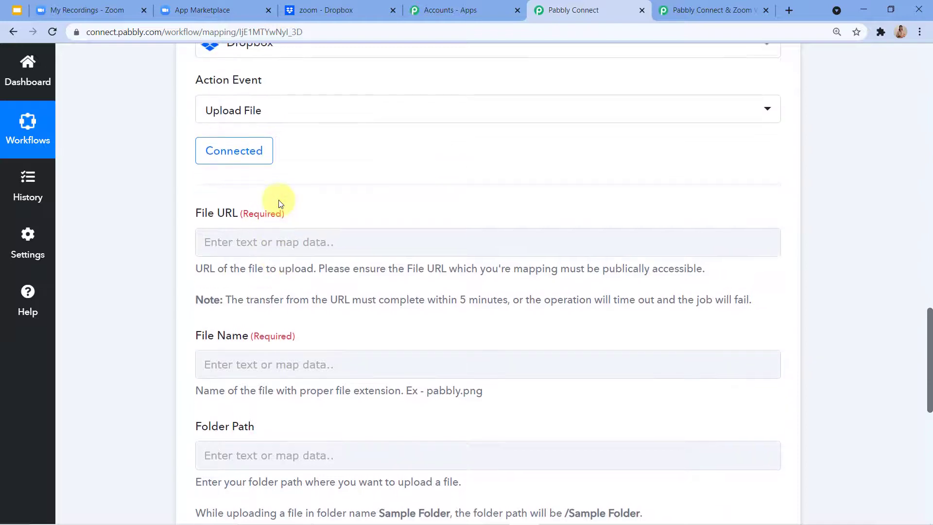
scroll(298, 299, up, 13)
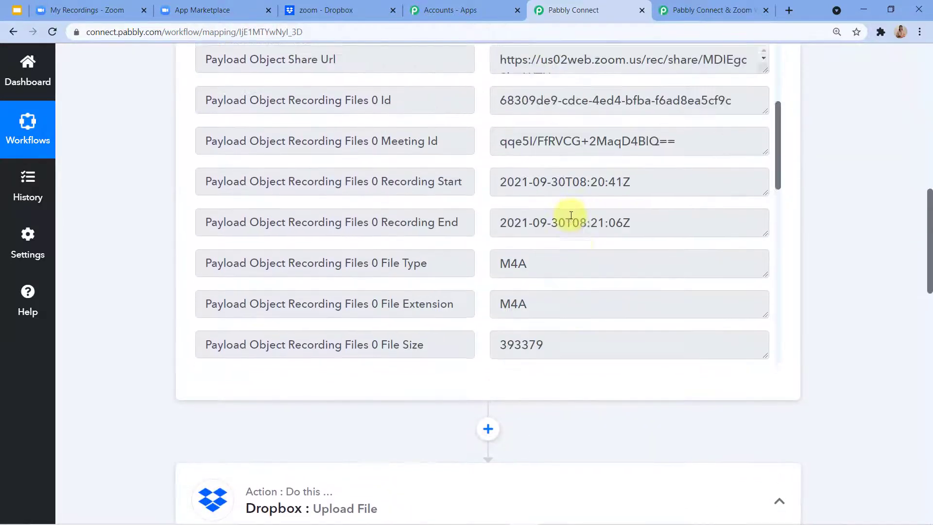
scroll(463, 228, up, 5)
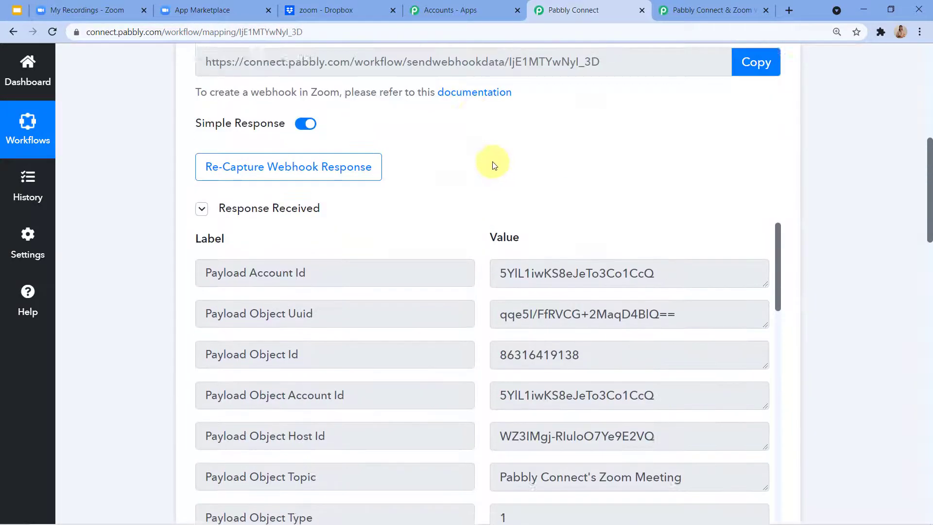
scroll(485, 285, down, 10)
scroll(484, 202, down, 15)
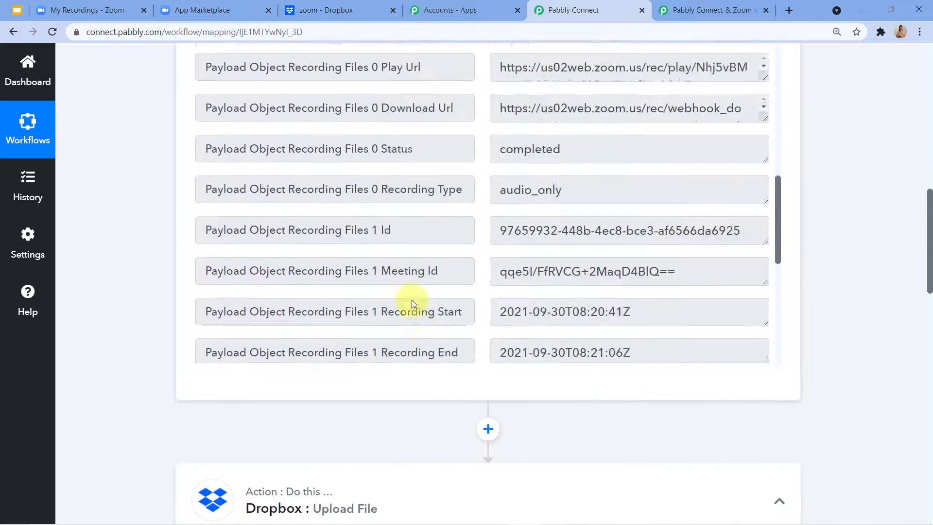
scroll(378, 194, down, 3)
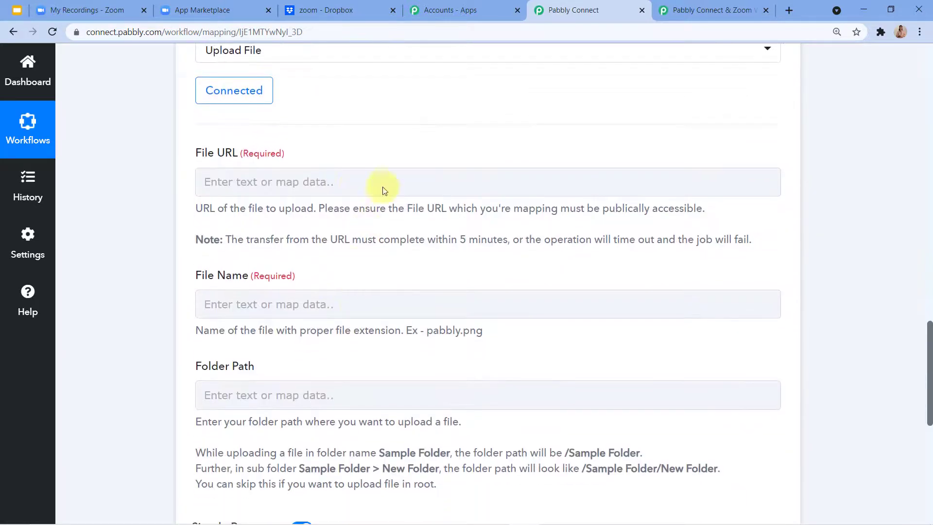
Map the File URL to the Zoom webhook's Payload Object Recording Files 1 Download Url.
click(380, 185)
click(410, 304)
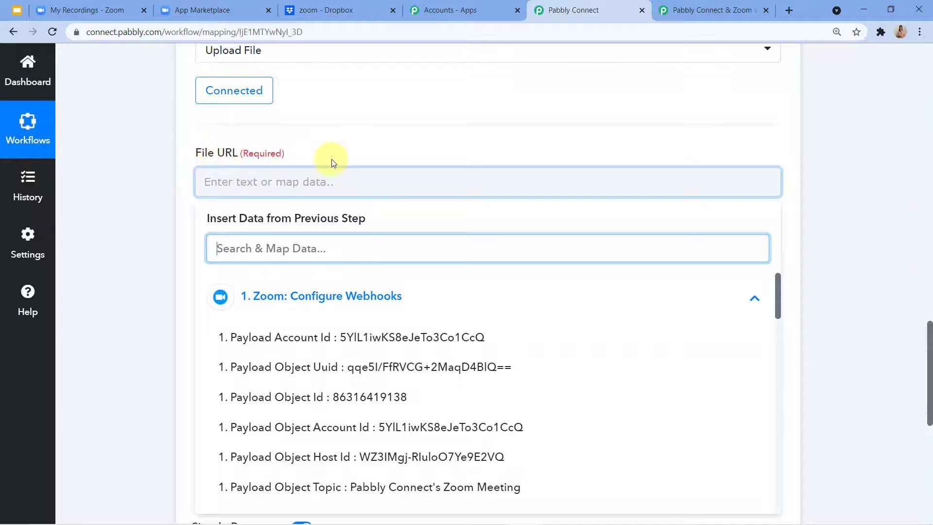
scroll(357, 183, down, 3)
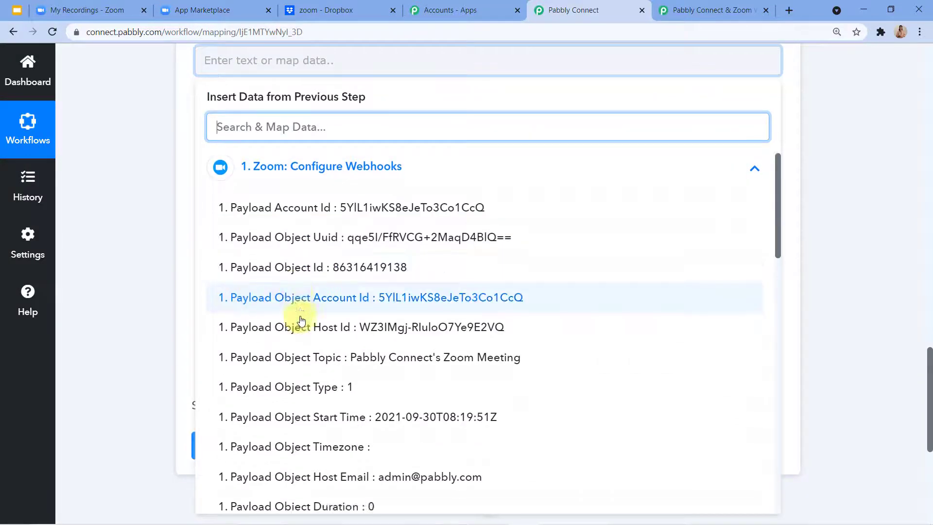
scroll(301, 320, down, 9)
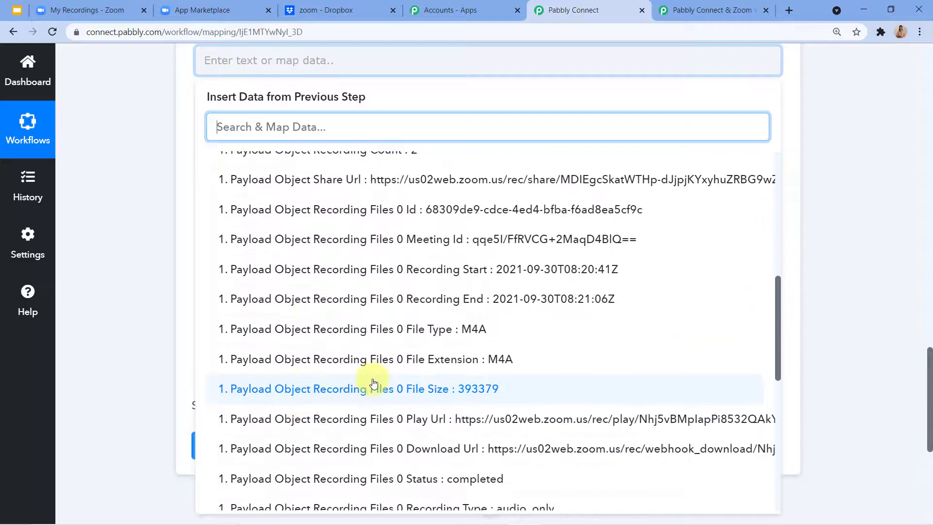
scroll(373, 383, down, 9)
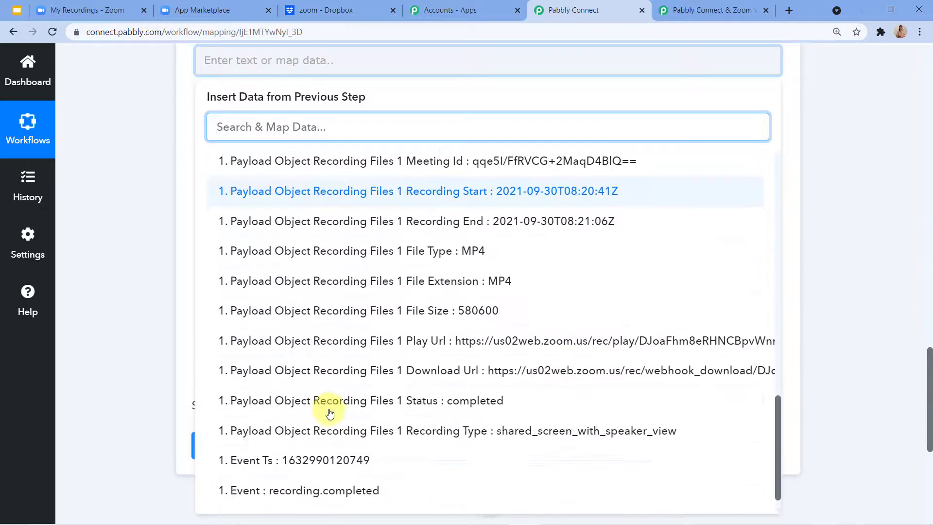
scroll(330, 413, down, 1)
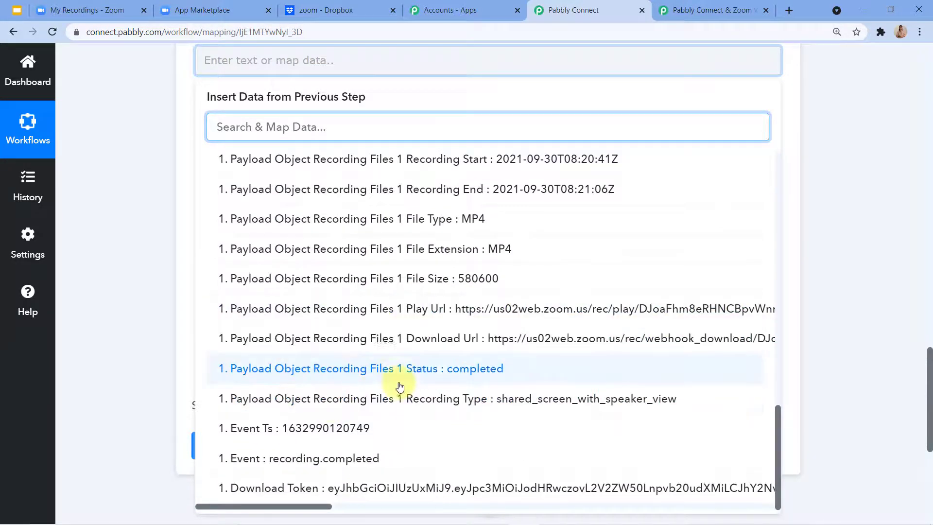
click(429, 350)
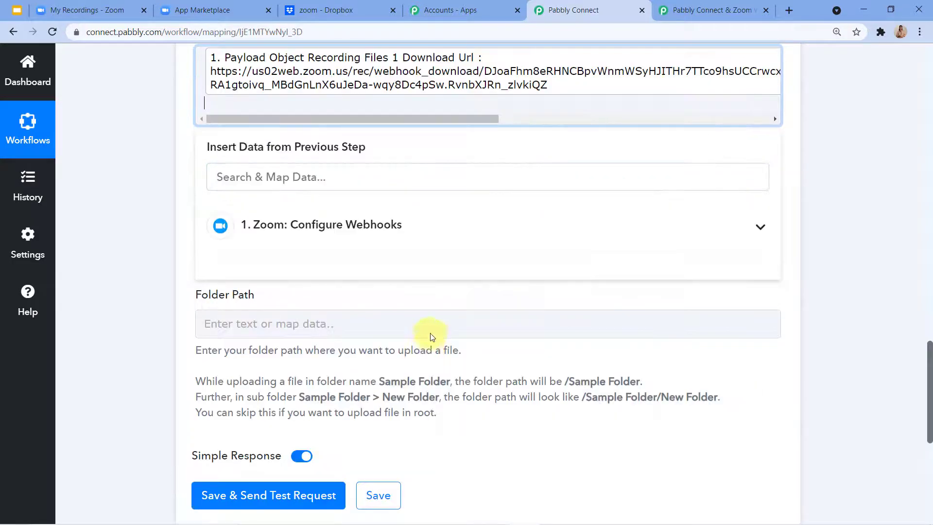
scroll(447, 301, up, 5)
click(462, 273)
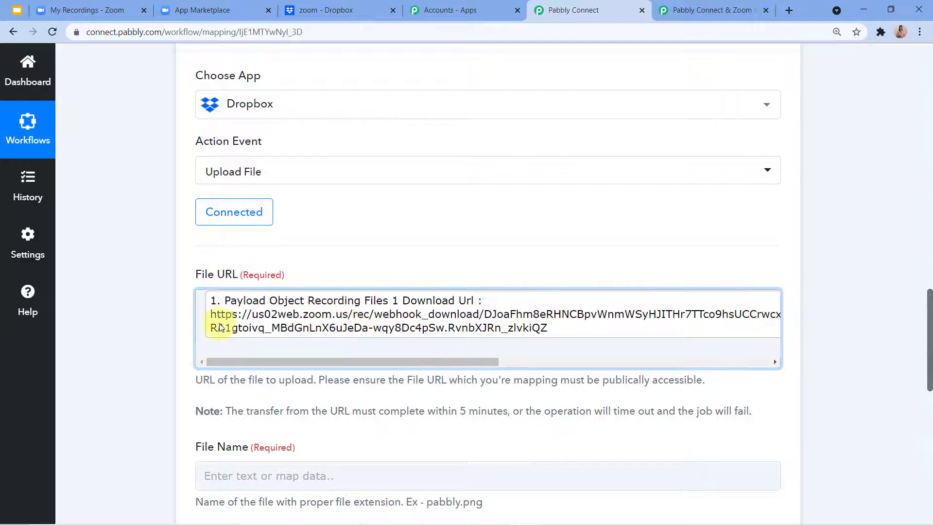
Set the File Name to the webhook's Payload Object Topic followed by the extension .mp4.
scroll(356, 281, down, 1)
scroll(356, 280, down, 4)
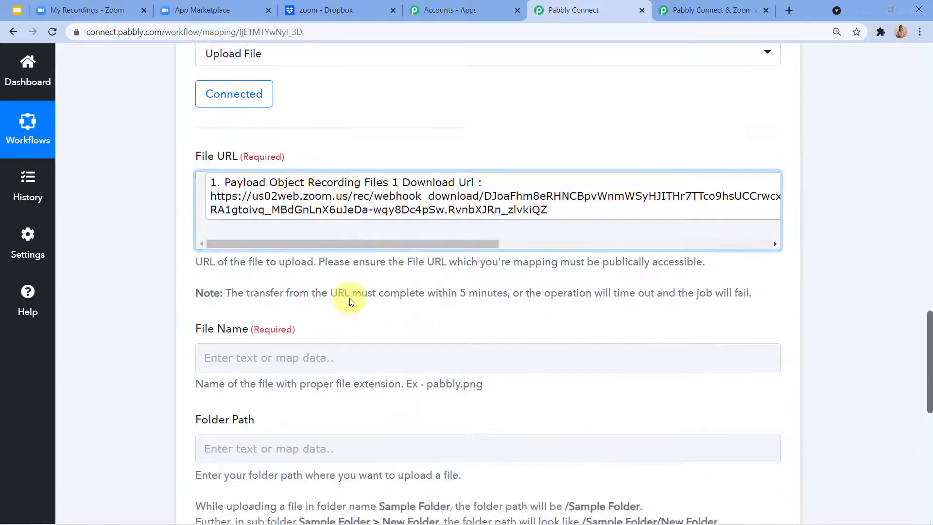
click(239, 225)
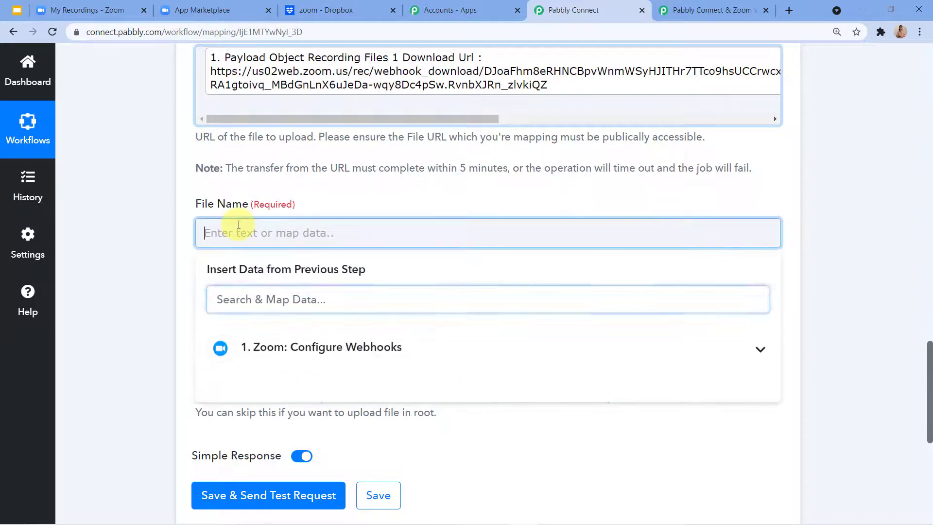
scroll(251, 254, down, 3)
click(265, 225)
scroll(294, 305, down, 1)
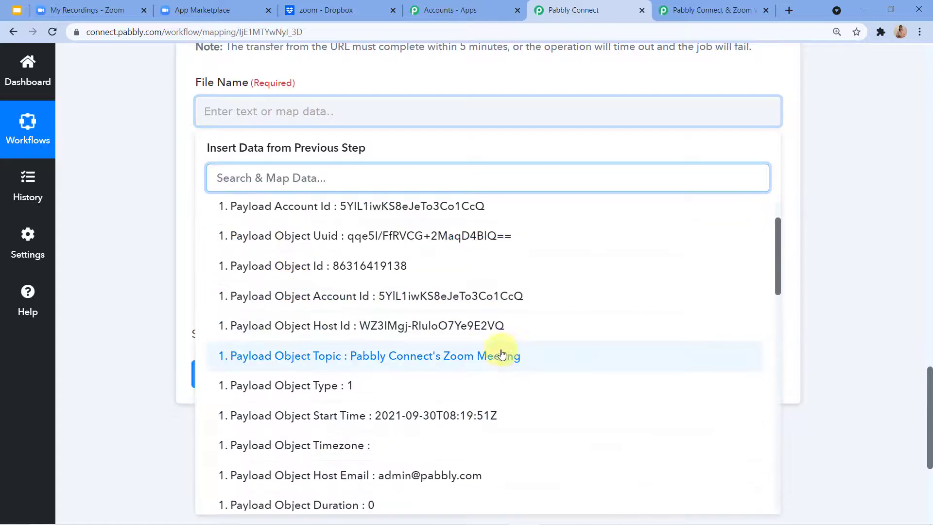
click(372, 358)
scroll(441, 282, up, 1)
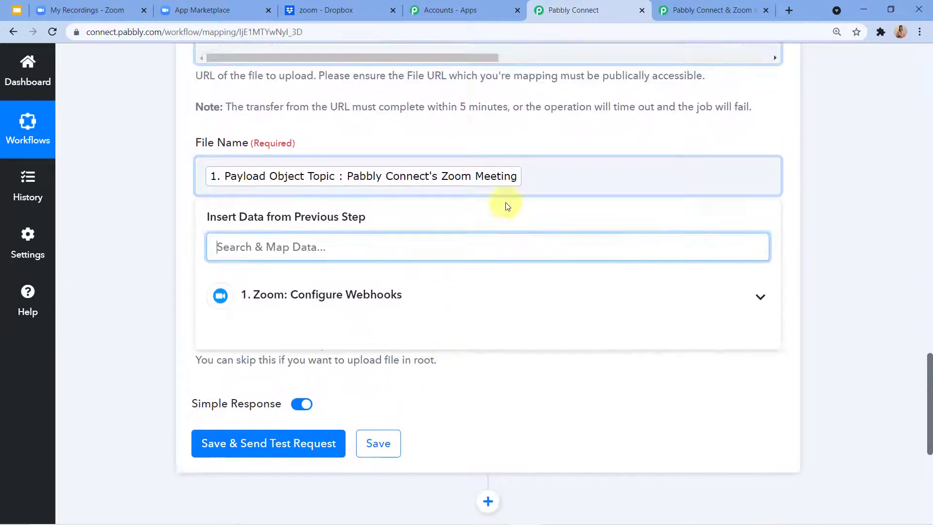
click(525, 183)
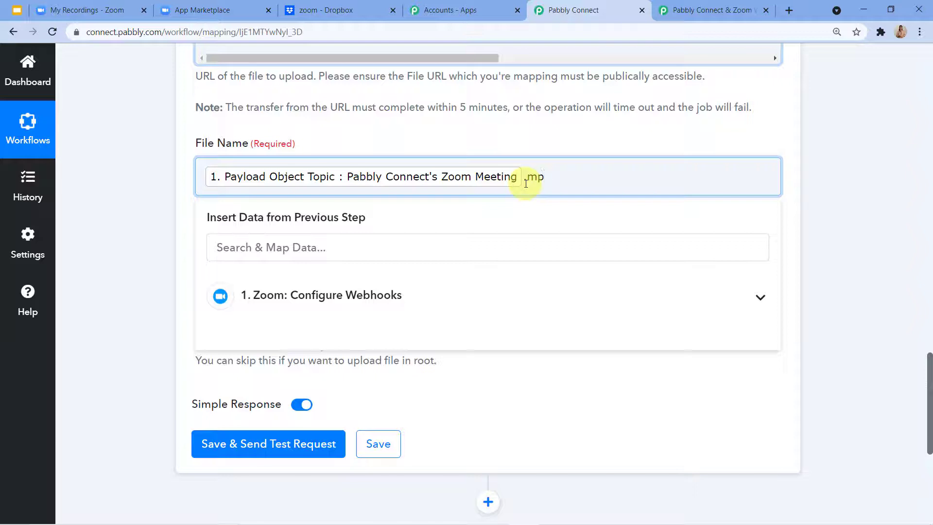
click(481, 209)
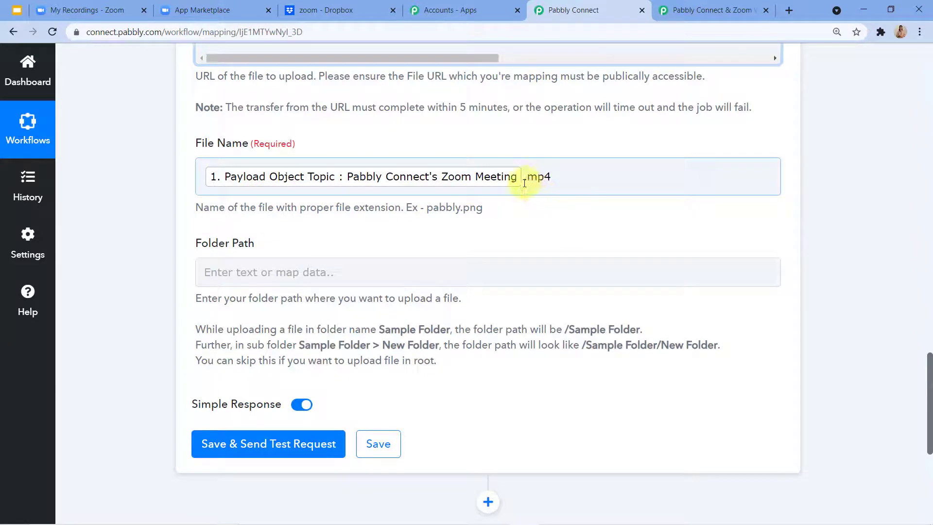
Set the Folder Path to /zoom, checking the folder's name in Dropbox.
scroll(486, 204, down, 1)
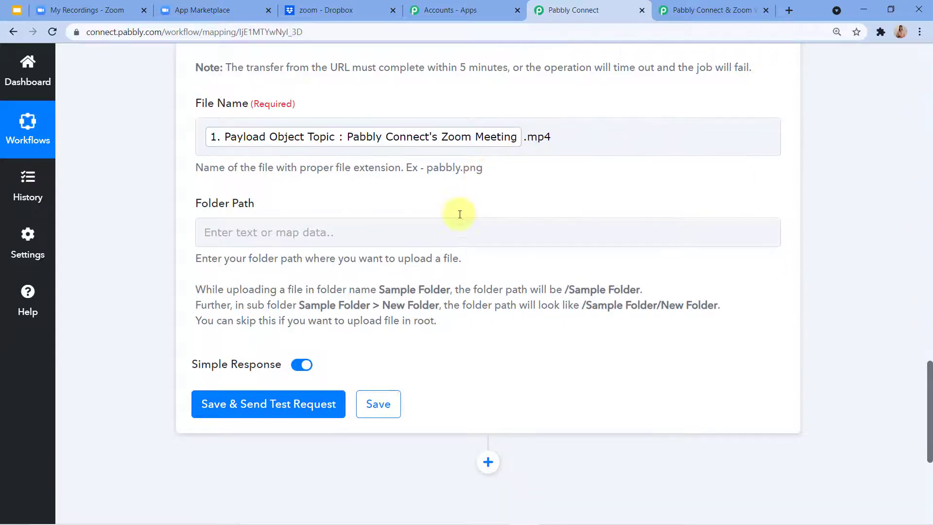
click(226, 211)
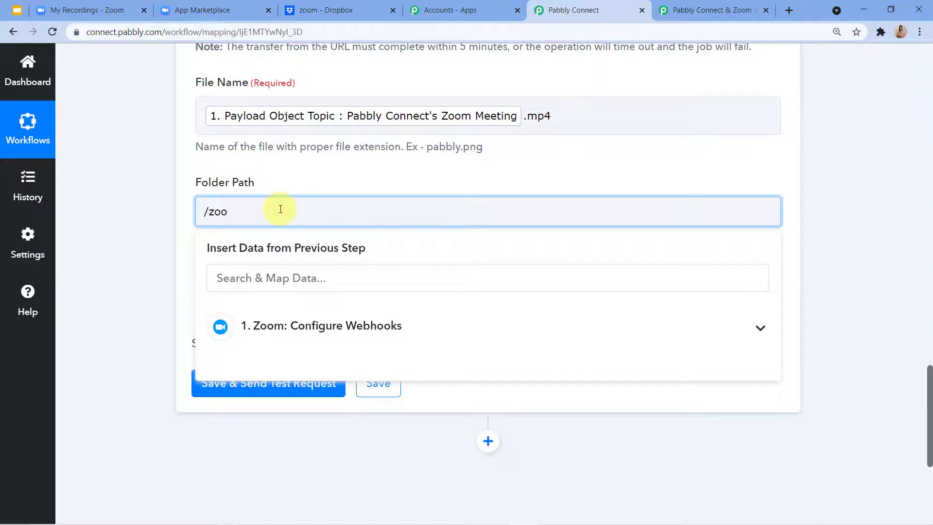
click(320, 10)
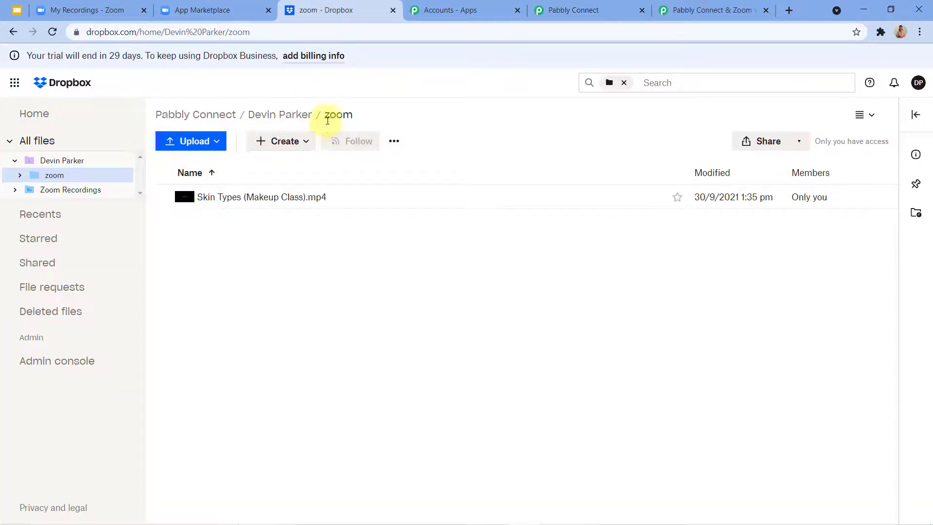
click(587, 6)
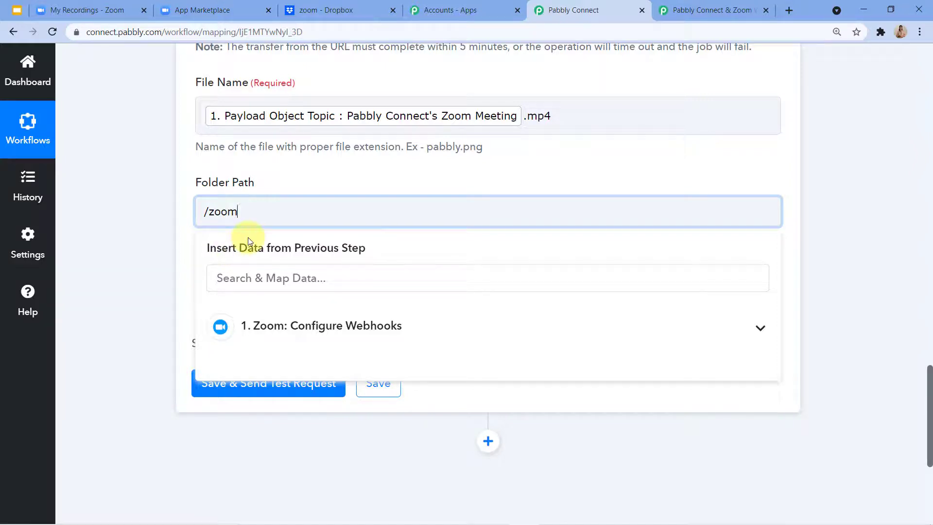
click(190, 207)
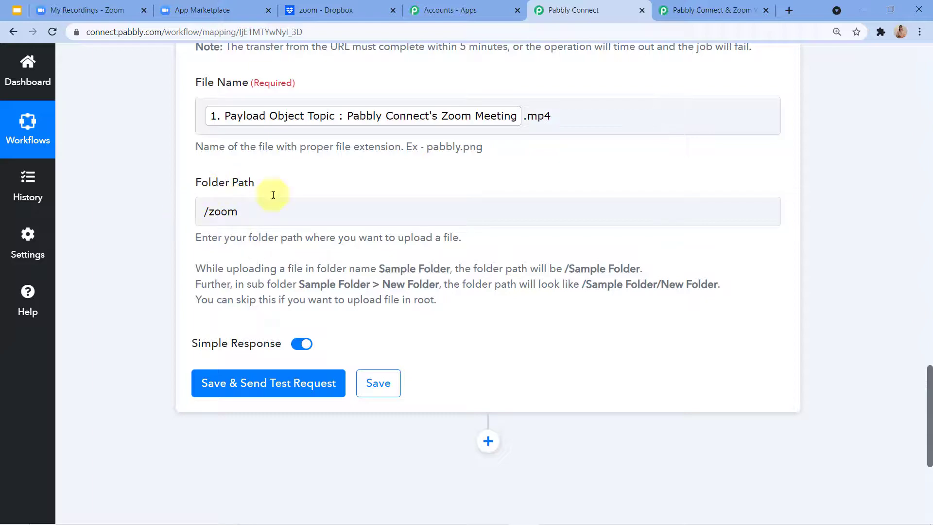
Save the Dropbox Upload File action, send a test request and look through the response received.
scroll(277, 250, up, 10)
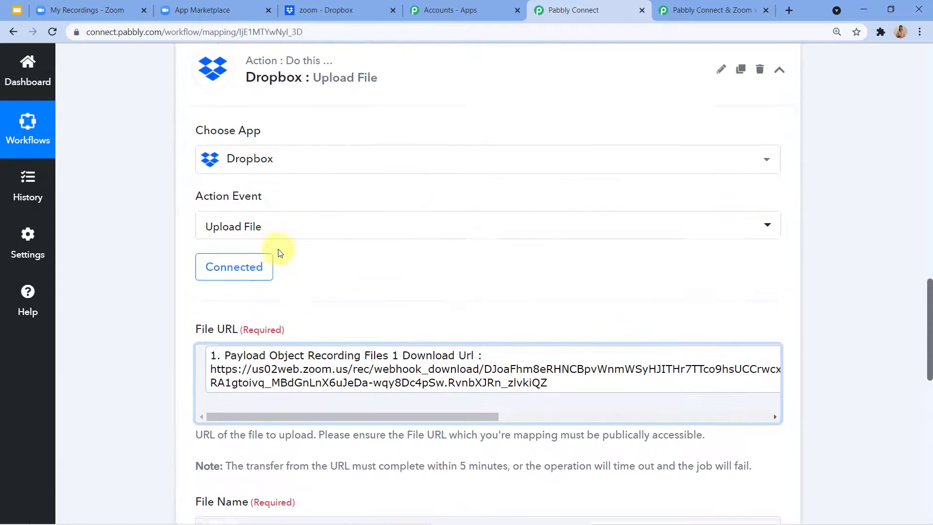
scroll(277, 250, down, 12)
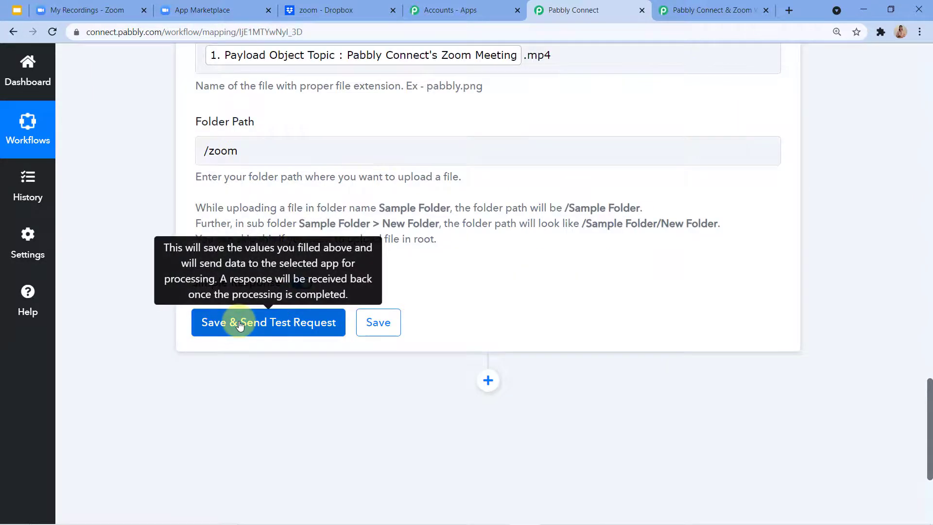
click(239, 323)
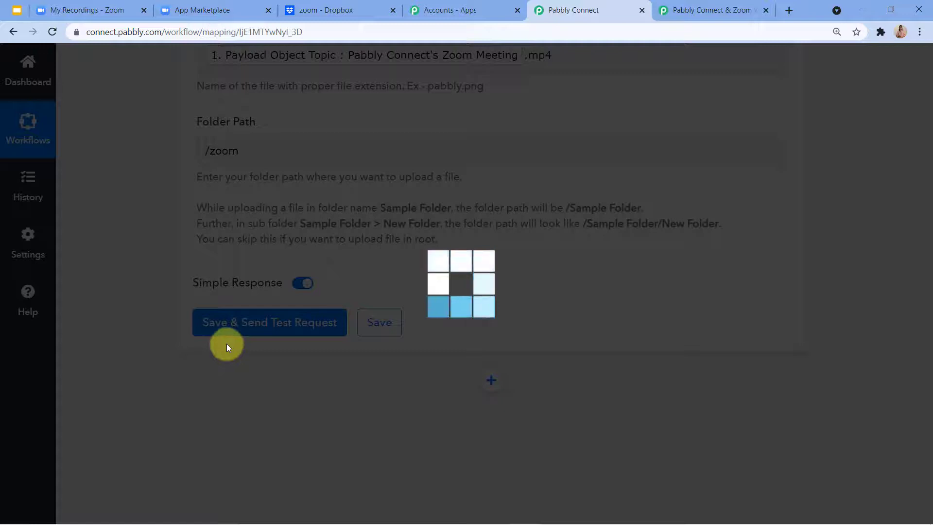
scroll(358, 458, down, 2)
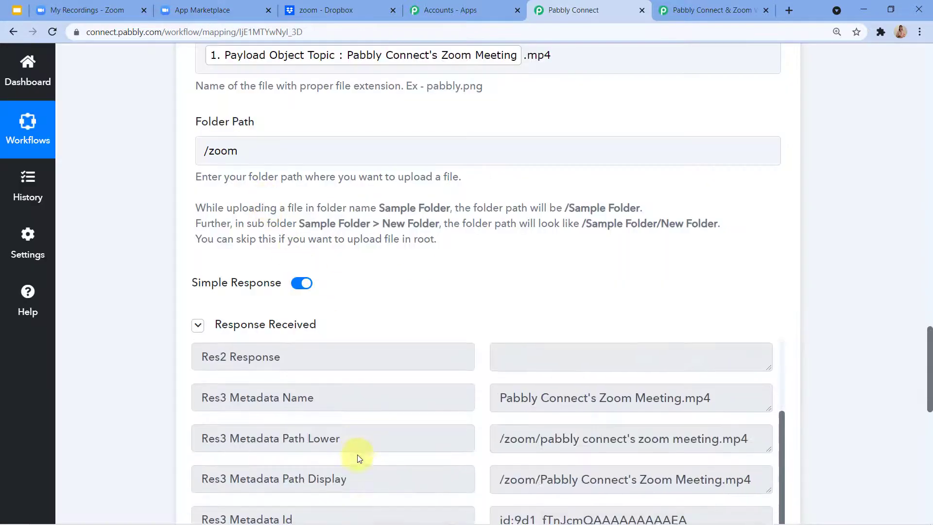
scroll(358, 458, down, 8)
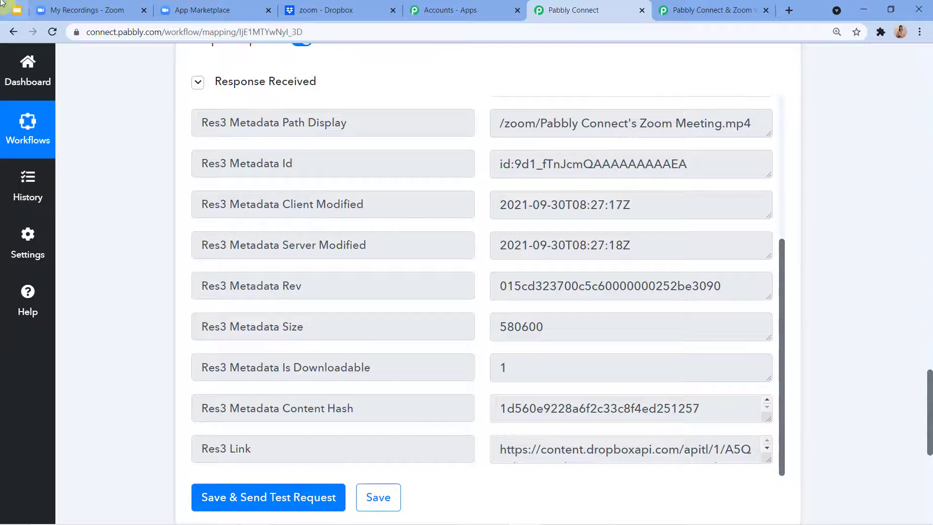
Switch to Dropbox and open Pabbly Connect's Zoom Meeting.mp4 from the zoom folder, briefly playing and pausing it.
click(312, 4)
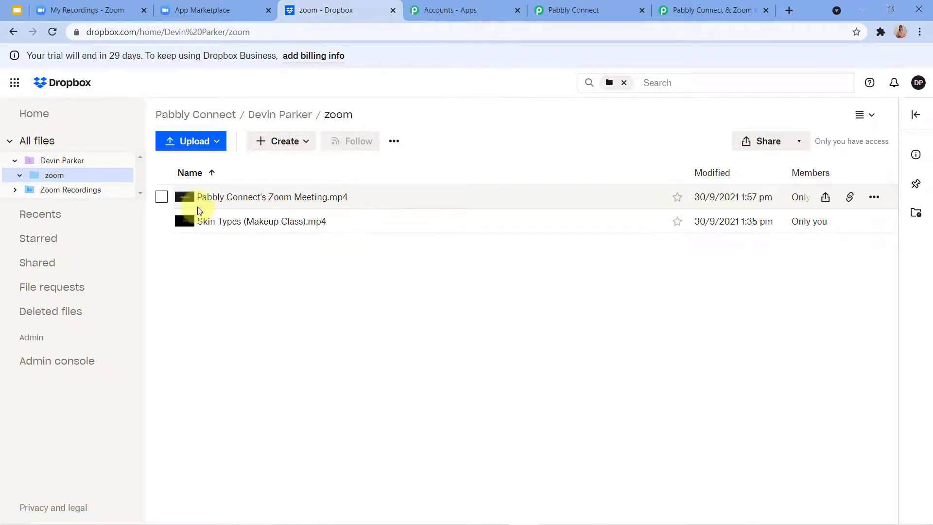
click(347, 204)
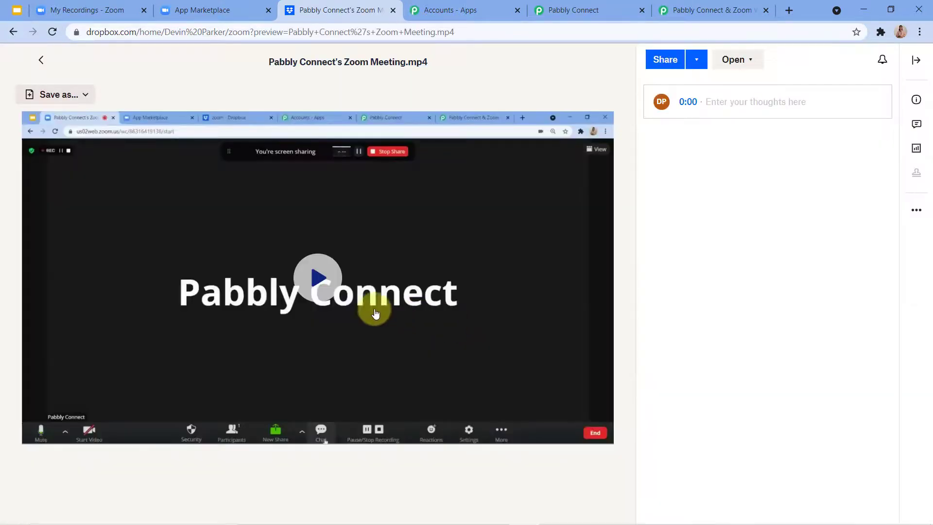
click(313, 286)
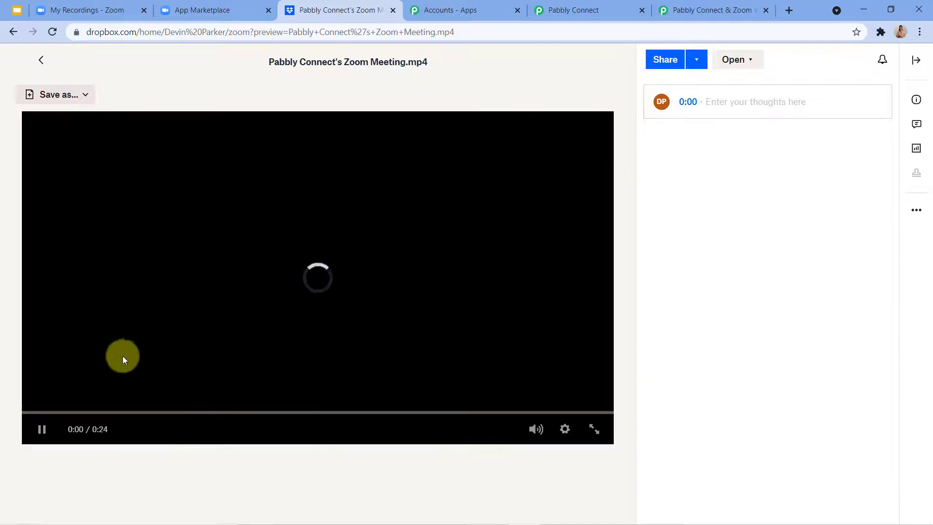
click(199, 349)
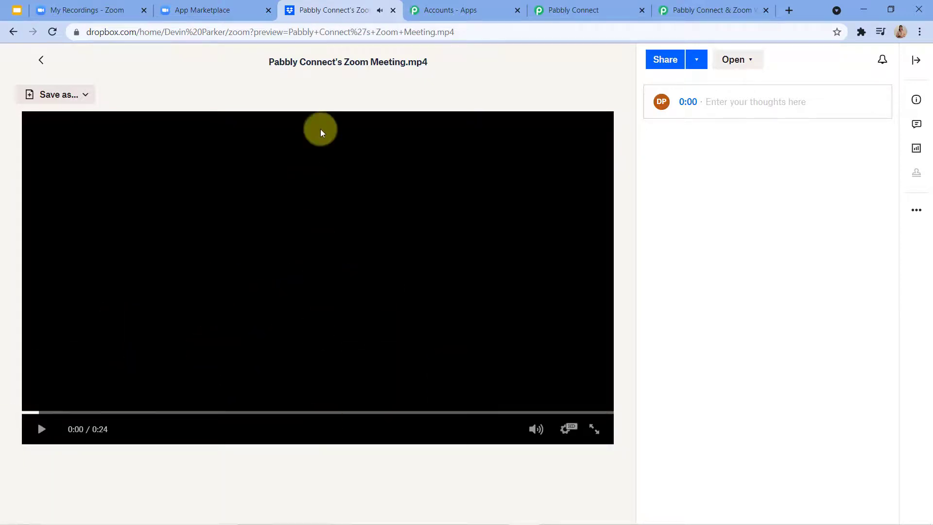
Switch to the Pabbly Connect workflow and collapse the Dropbox action and the Zoom trigger.
click(578, 6)
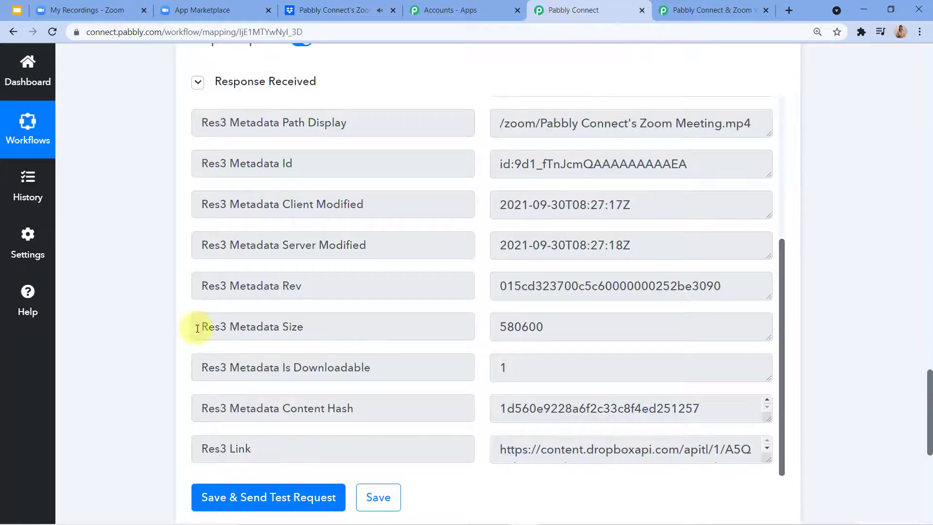
scroll(197, 328, up, 5)
scroll(416, 448, up, 10)
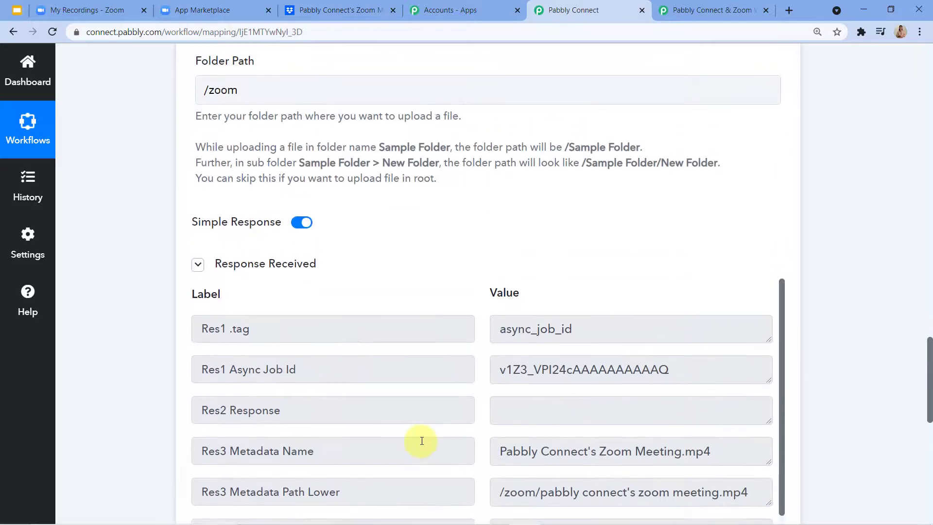
scroll(821, 370, up, 7)
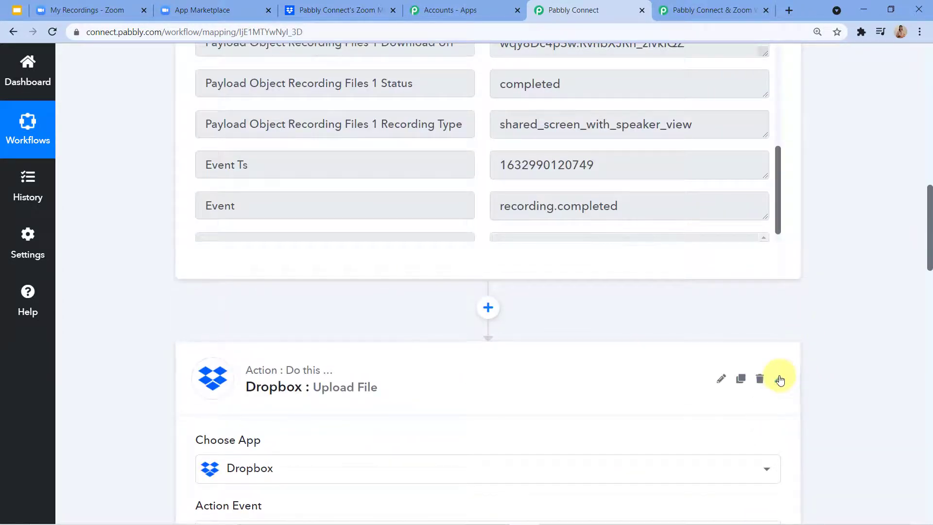
scroll(777, 340, up, 5)
scroll(773, 273, up, 10)
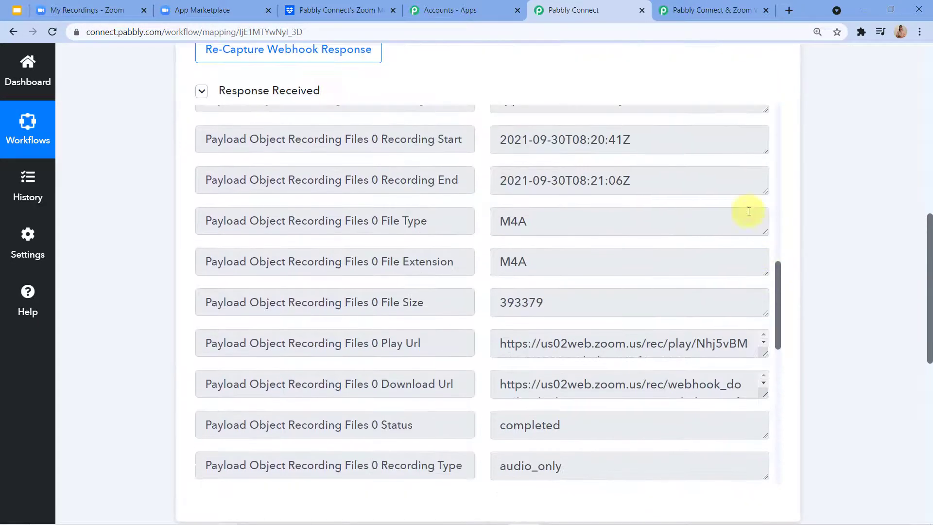
scroll(668, 119, up, 5)
scroll(826, 127, up, 5)
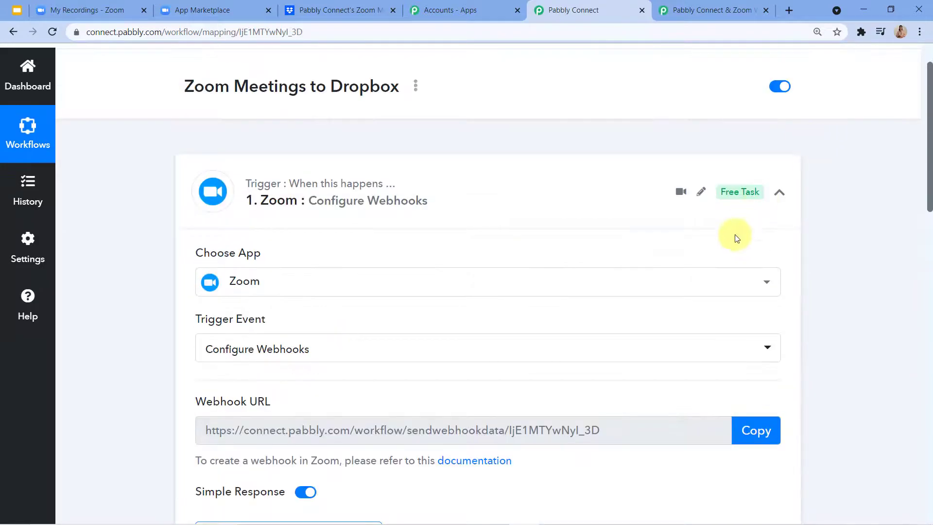
click(778, 192)
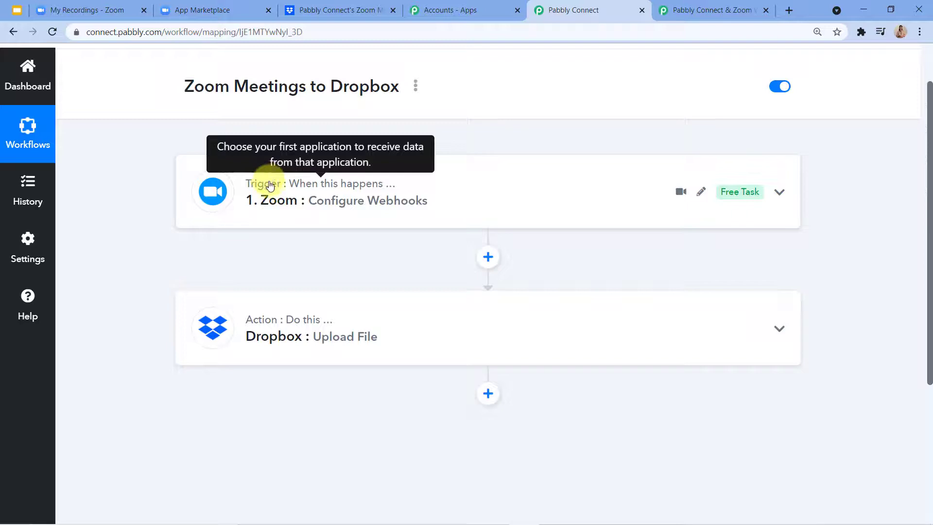
Expand the Zoom Configure Webhooks trigger and review its setup and captured webhook response.
click(272, 201)
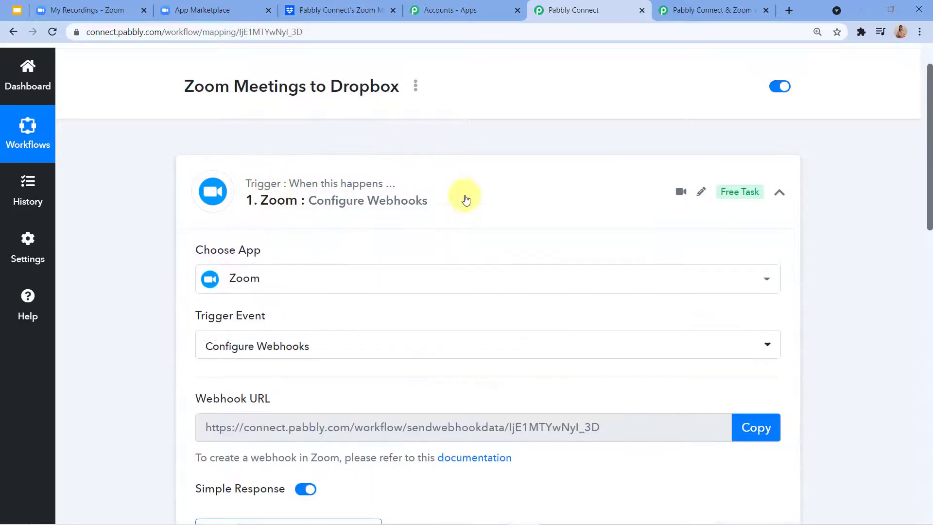
scroll(233, 271, down, 3)
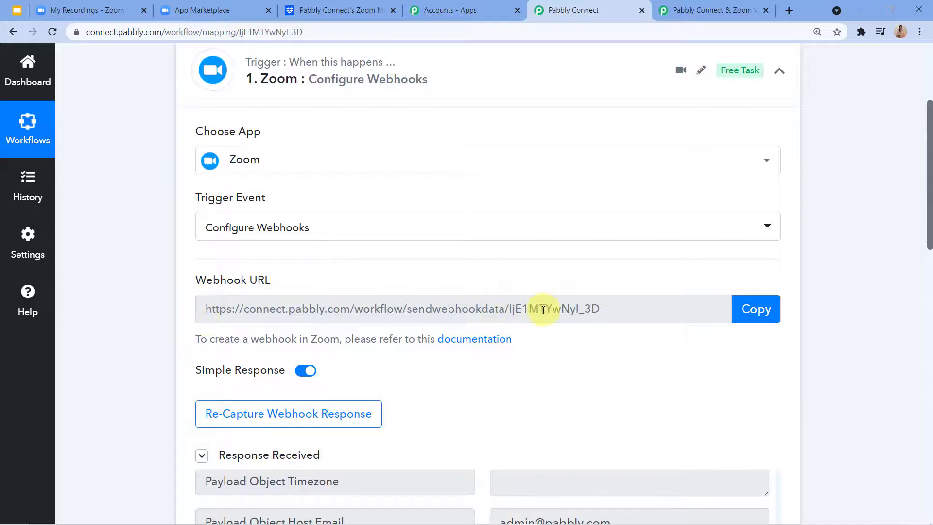
scroll(423, 292, down, 5)
scroll(433, 369, down, 8)
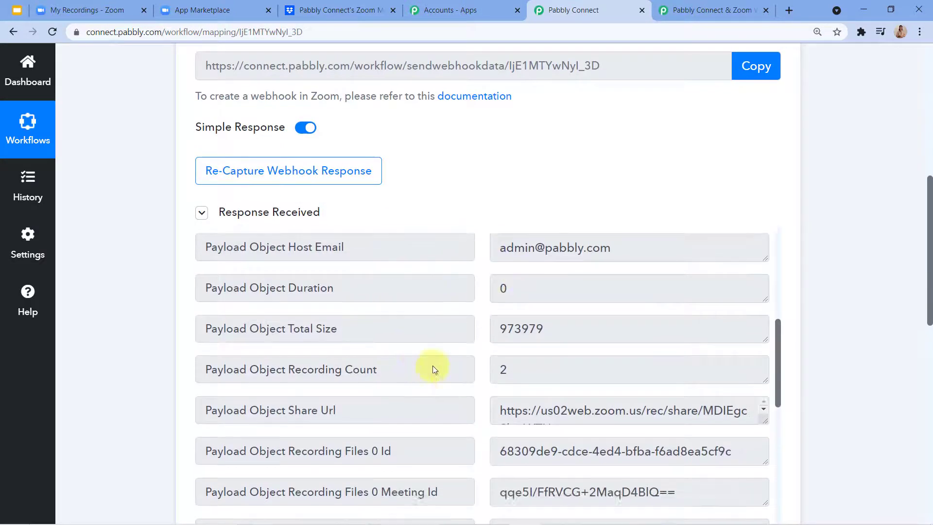
scroll(446, 184, down, 12)
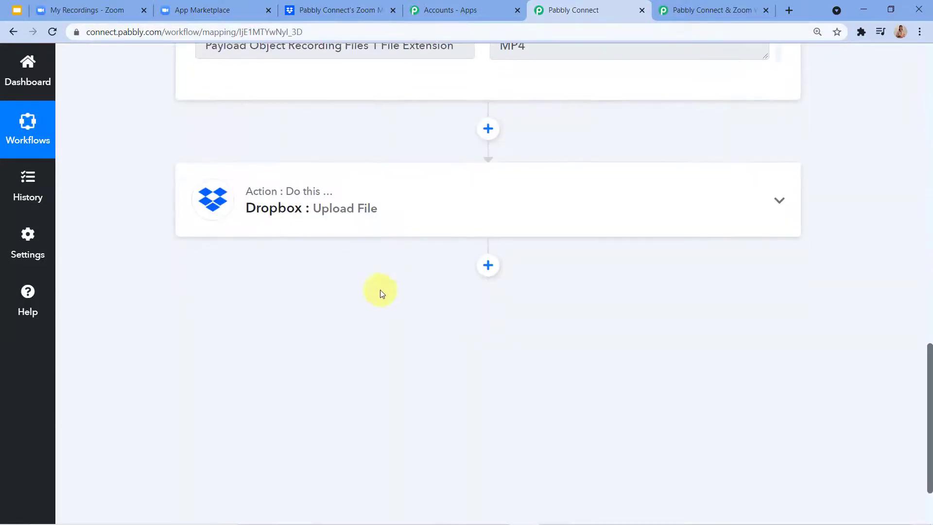
Expand the Dropbox Upload File action and review its mapped File URL, File Name and Folder Path.
click(349, 222)
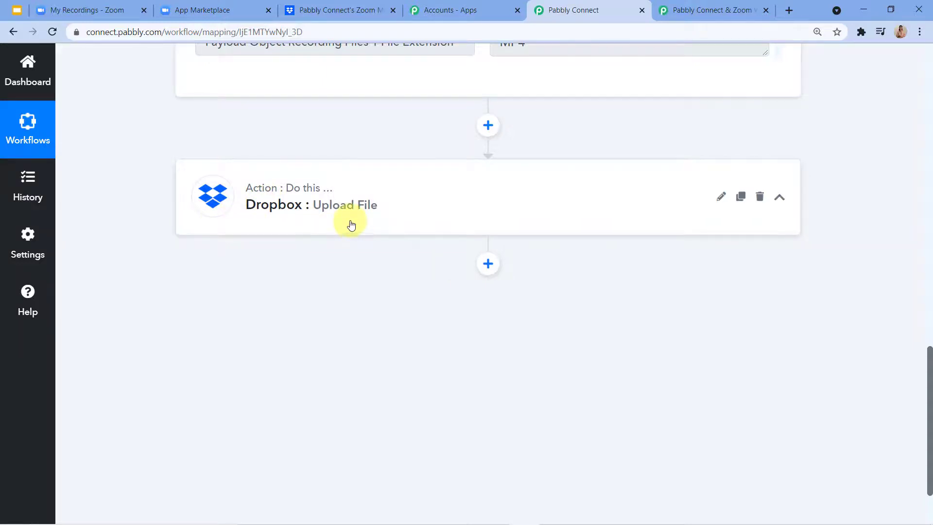
scroll(313, 330, down, 4)
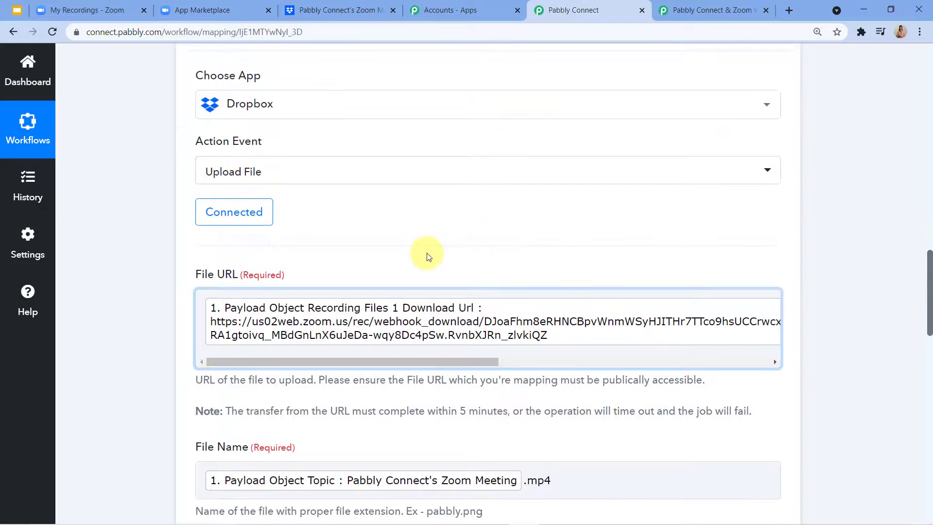
scroll(310, 223, down, 3)
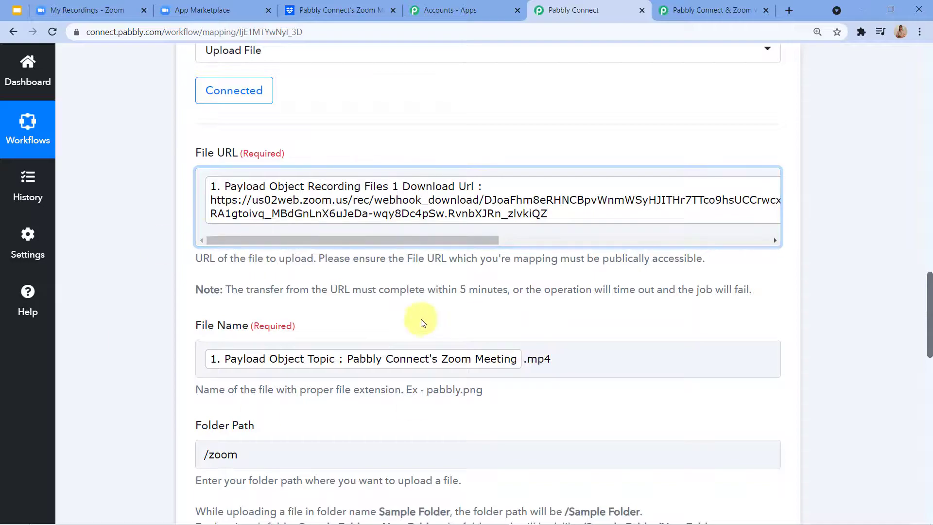
scroll(420, 319, down, 1)
scroll(625, 323, up, 10)
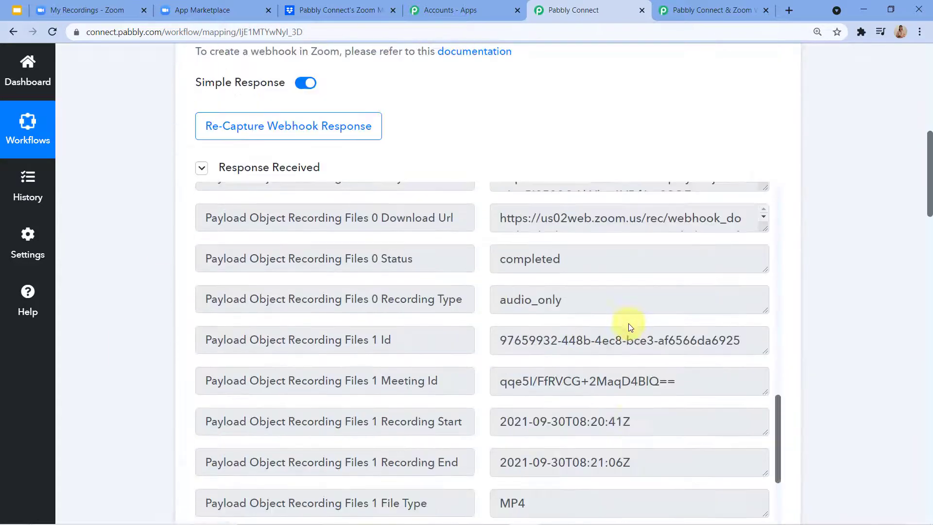
scroll(624, 321, up, 12)
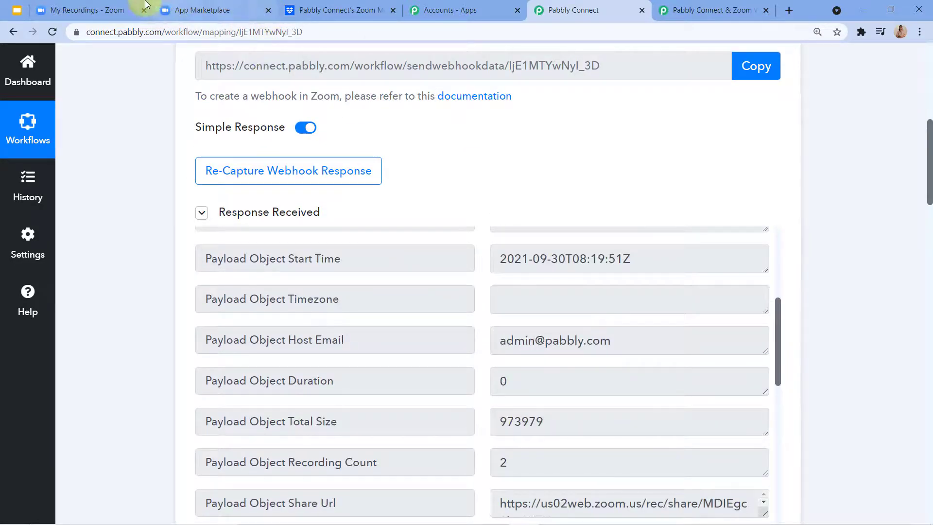
Schedule a Zoom meeting with the topic Test, letting participants join anytime and recording it automatically in the cloud.
click(74, 6)
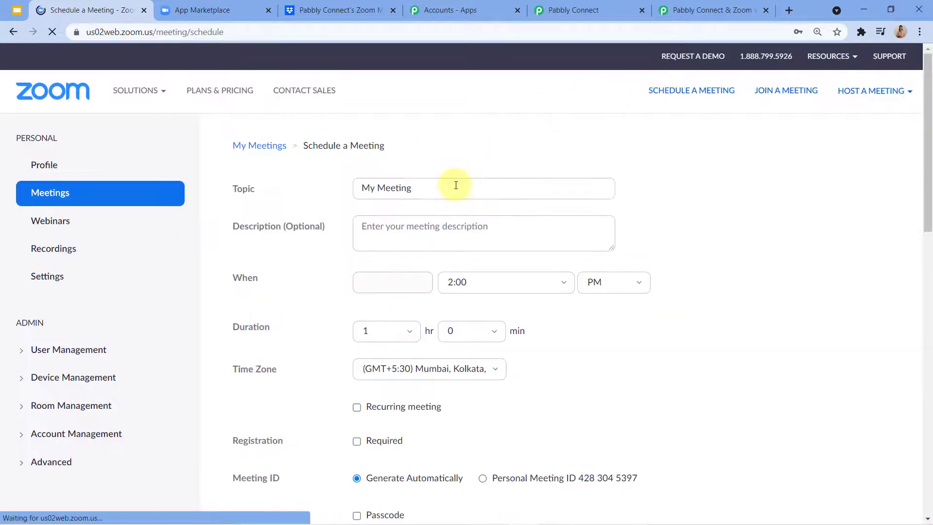
drag(435, 188, 411, 188)
key(BackSpace)
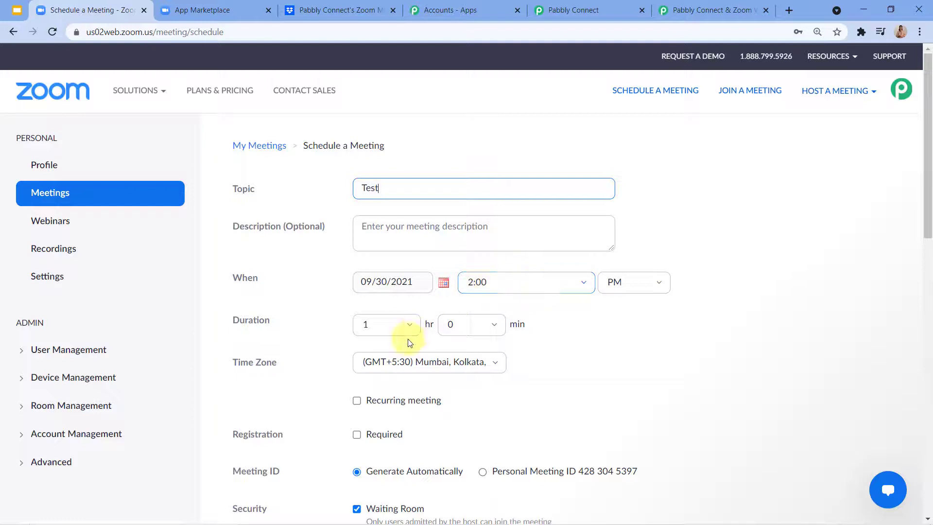
scroll(408, 339, down, 1)
scroll(454, 285, down, 7)
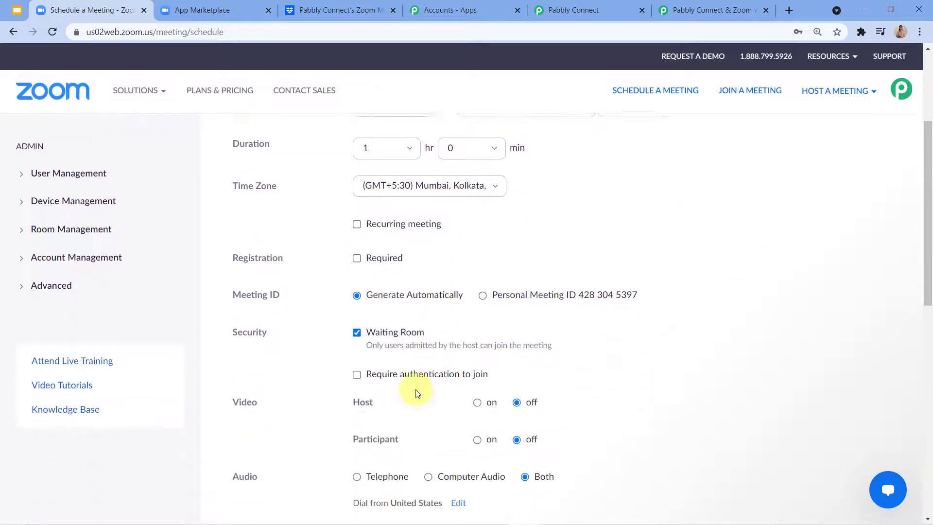
click(359, 294)
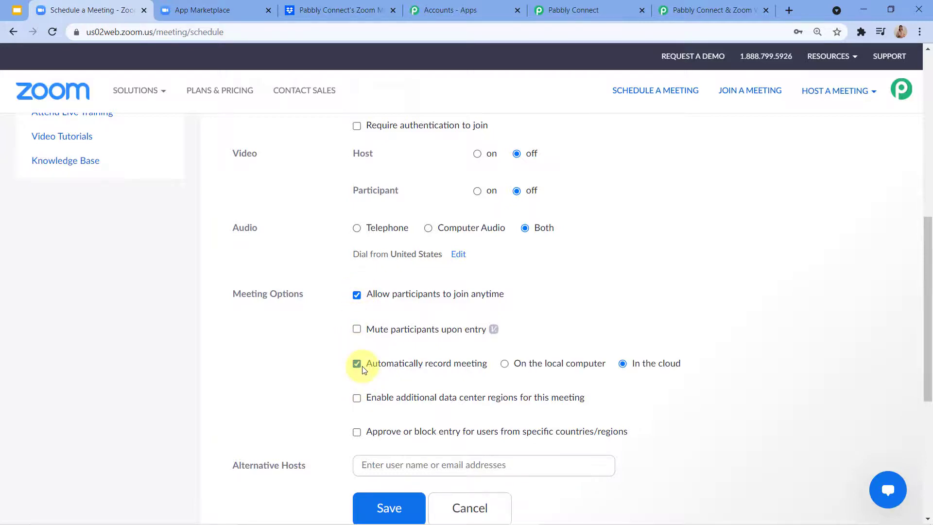
scroll(411, 357, down, 3)
click(388, 330)
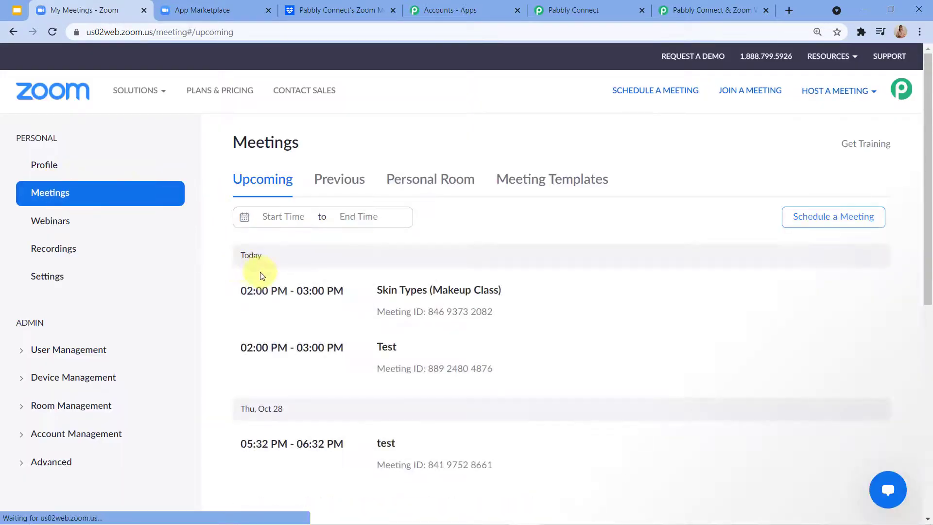
Start the Test meeting in the browser and join its audio by computer.
mouse_move(294, 368)
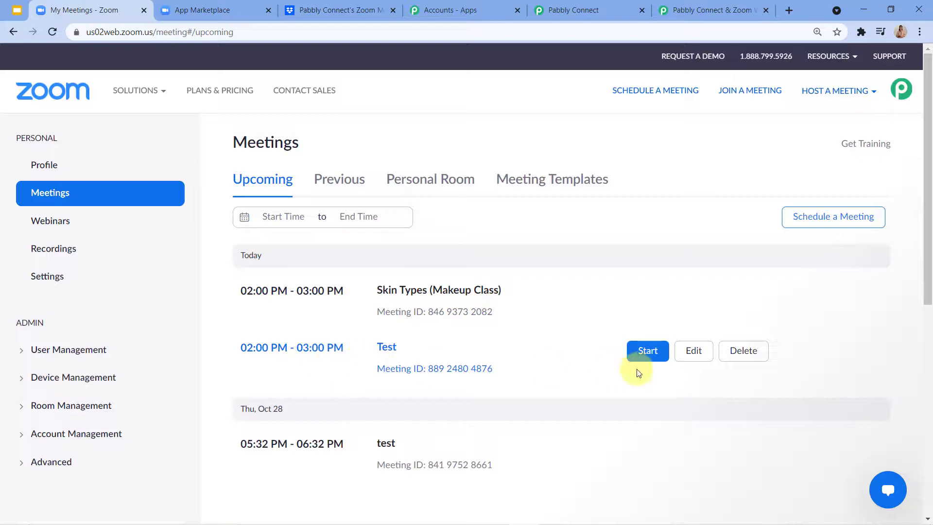
click(643, 354)
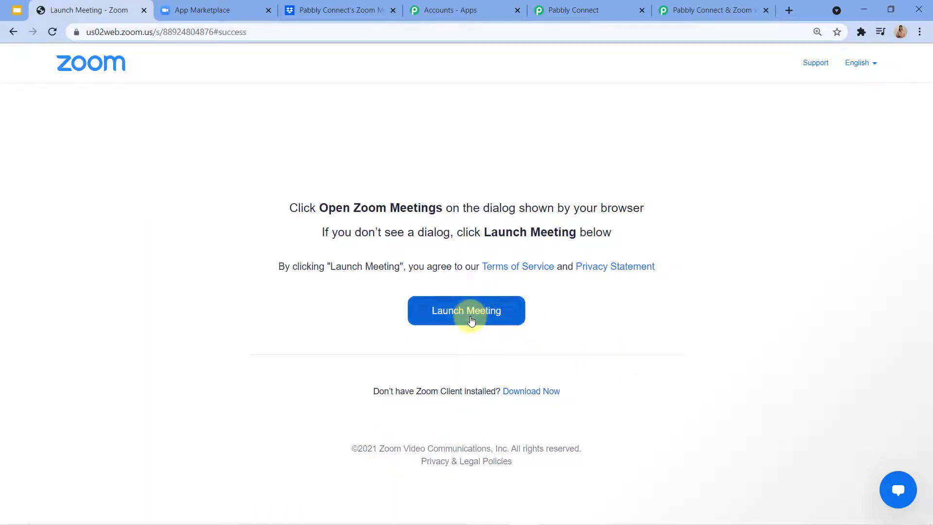
click(518, 429)
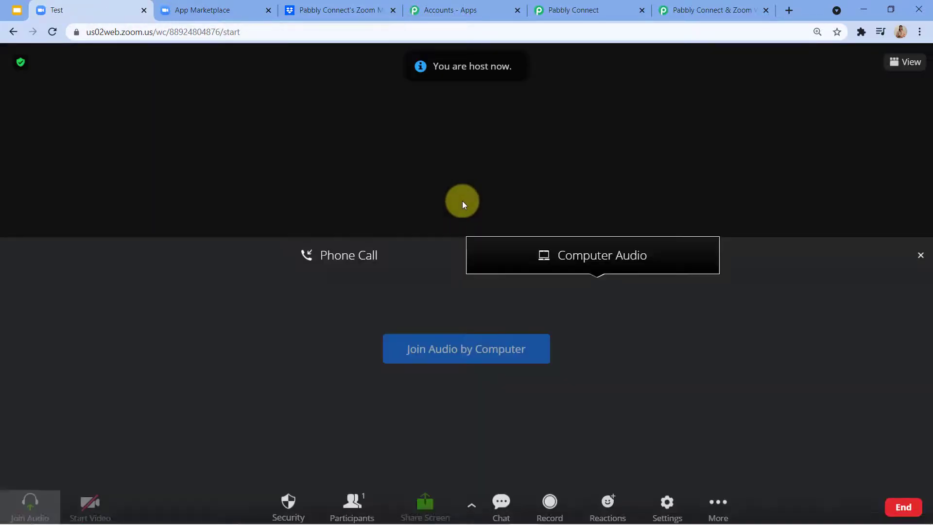
click(462, 350)
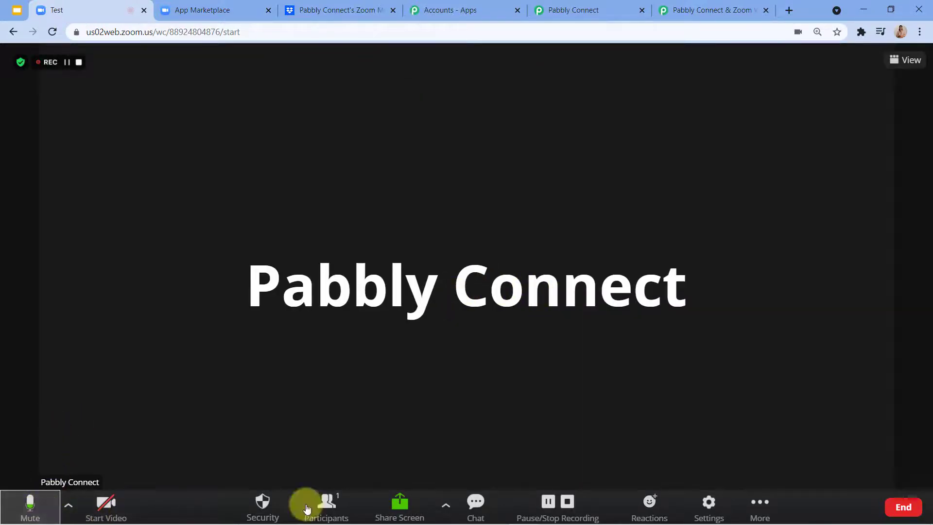
mouse_move(560, 514)
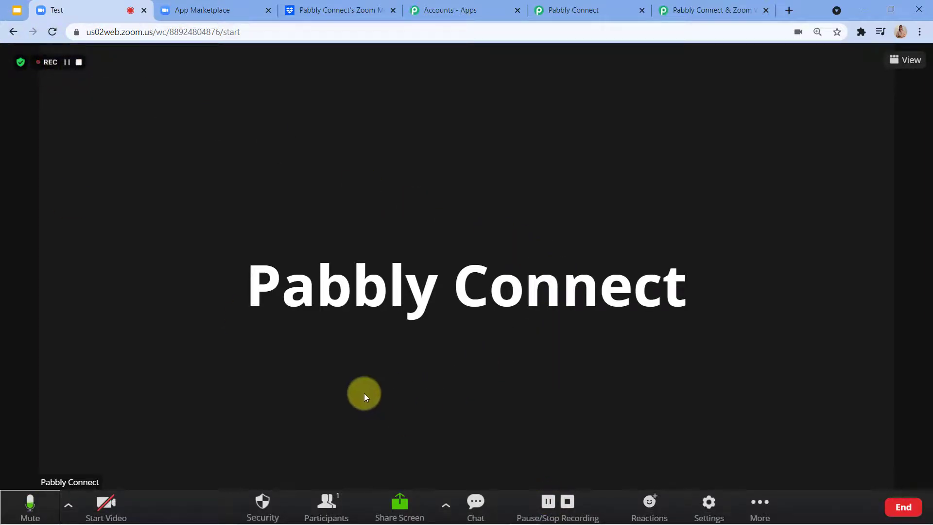
Share the entire screen in the Test meeting and briefly show the uploaded video's Dropbox page.
click(406, 491)
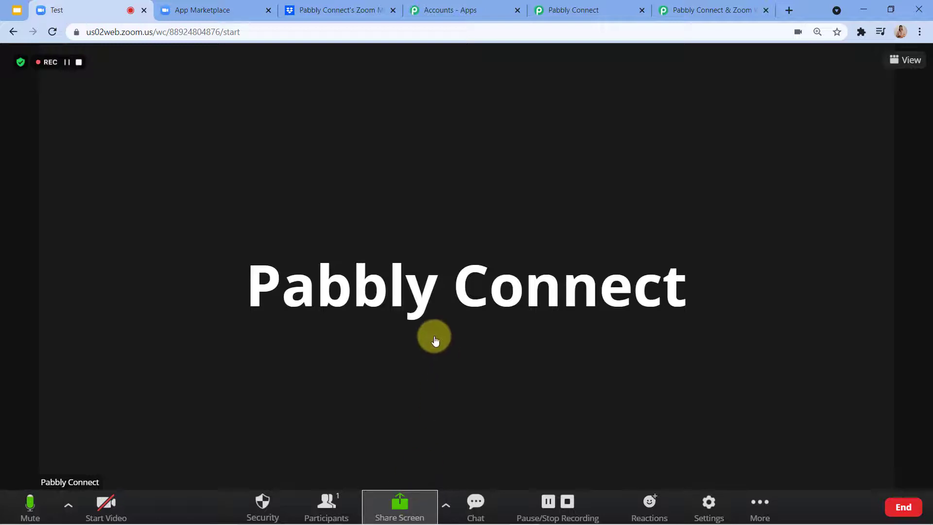
click(424, 232)
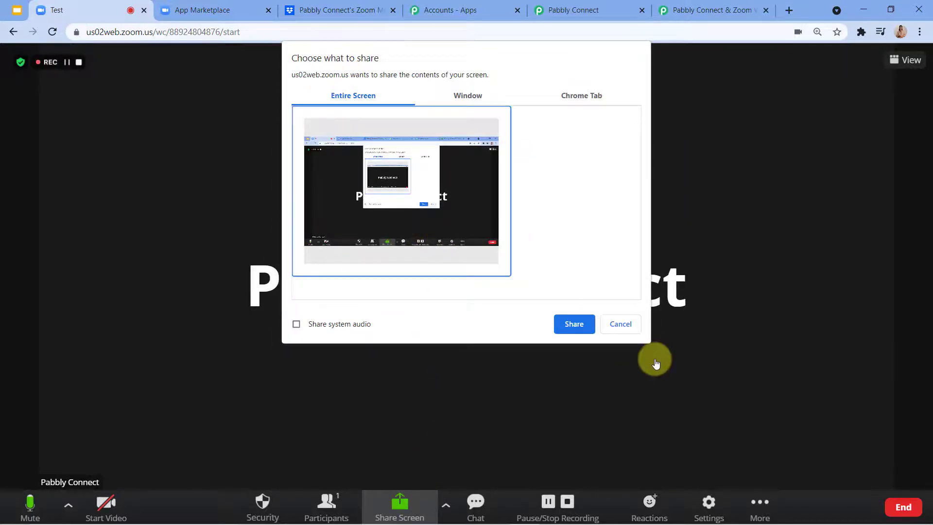
click(574, 323)
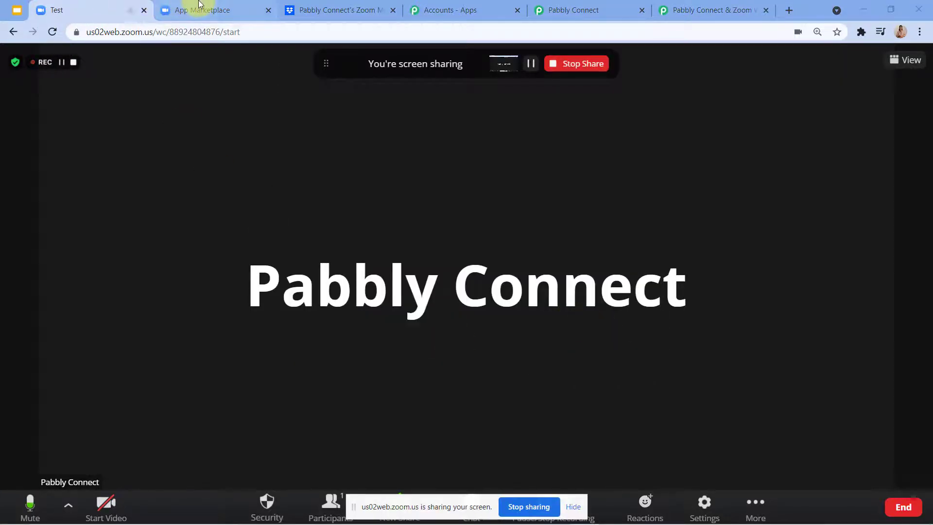
click(199, 4)
click(346, 4)
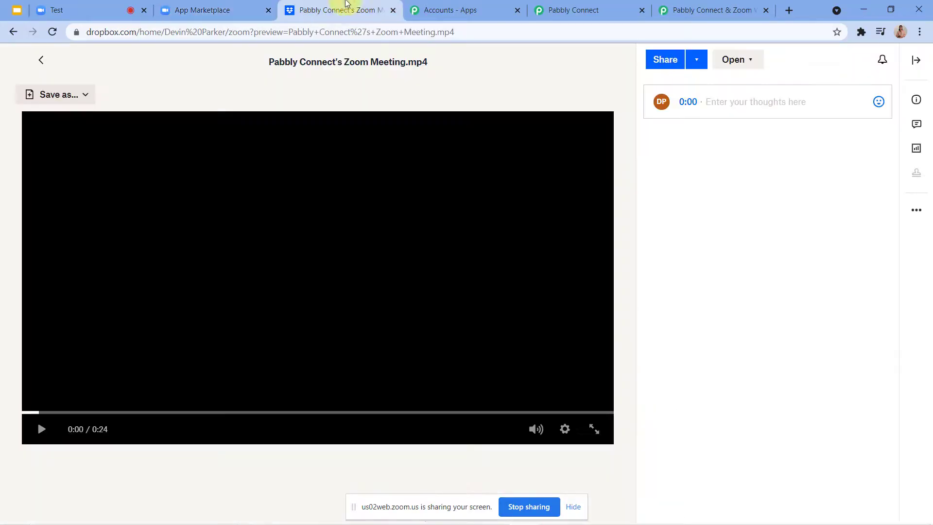
click(86, 4)
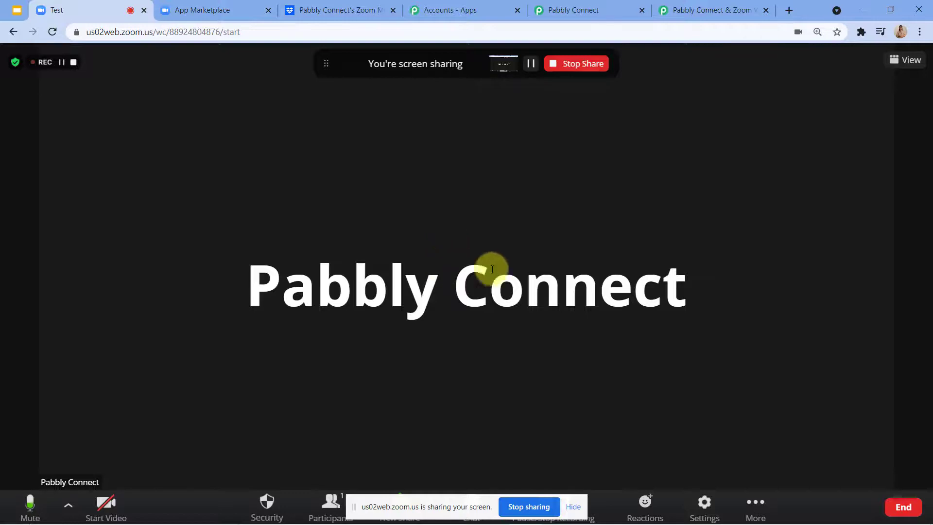
Stop sharing the screen and end the Test meeting for all participants.
click(564, 69)
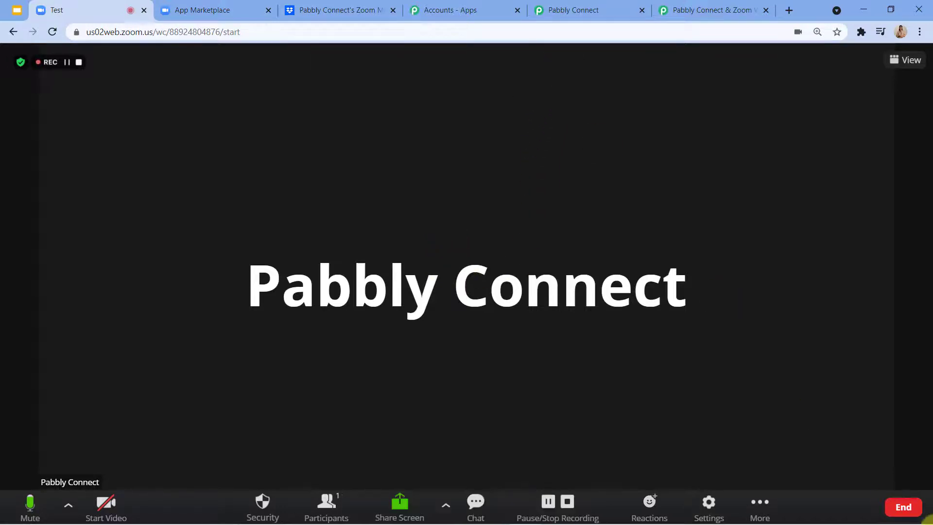
click(906, 507)
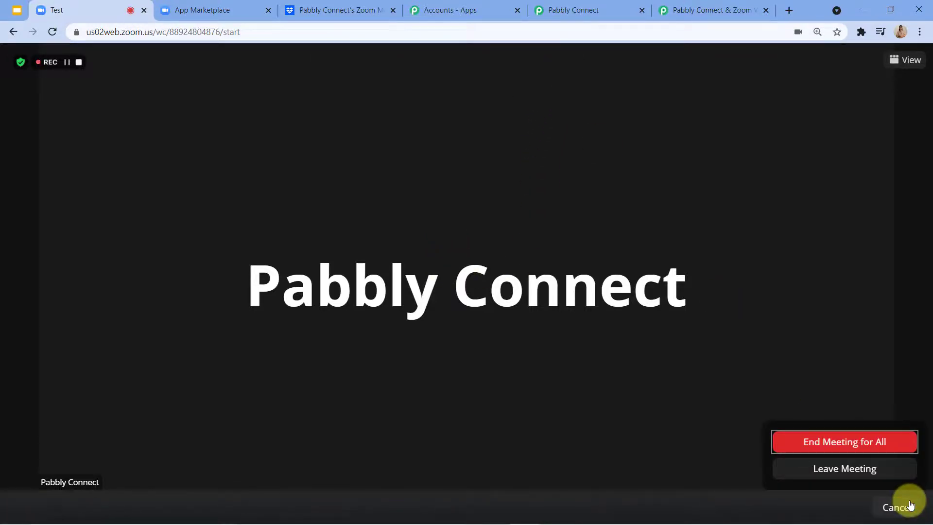
click(874, 443)
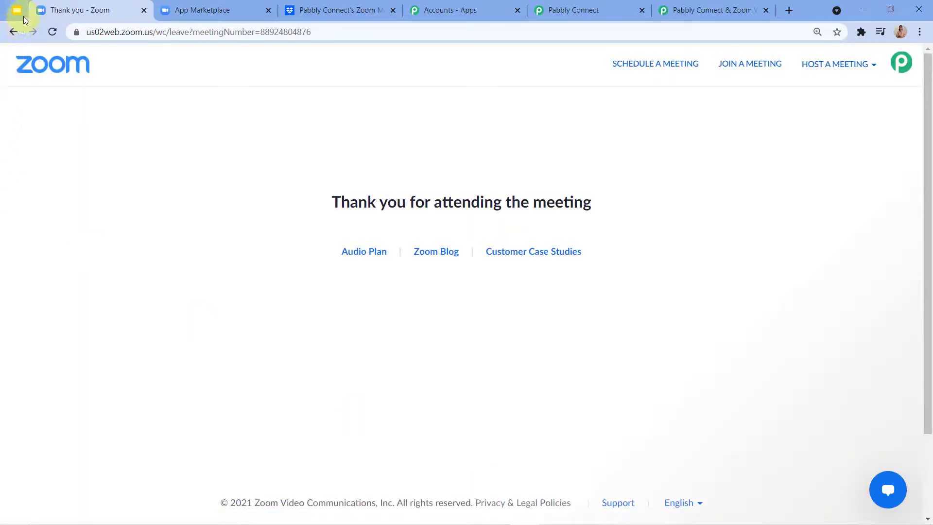
Return to the Zoom meetings page and open the cloud recordings to check the Test meeting's recording.
click(13, 31)
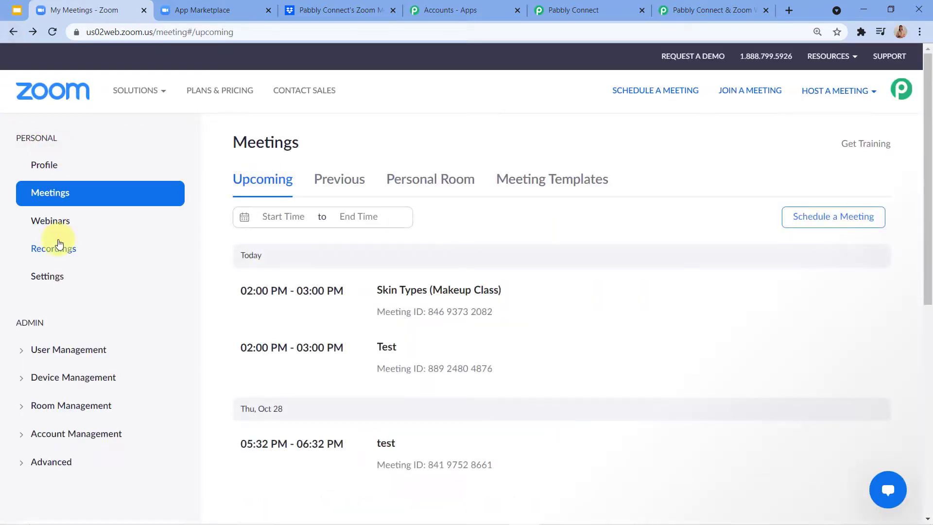
click(52, 248)
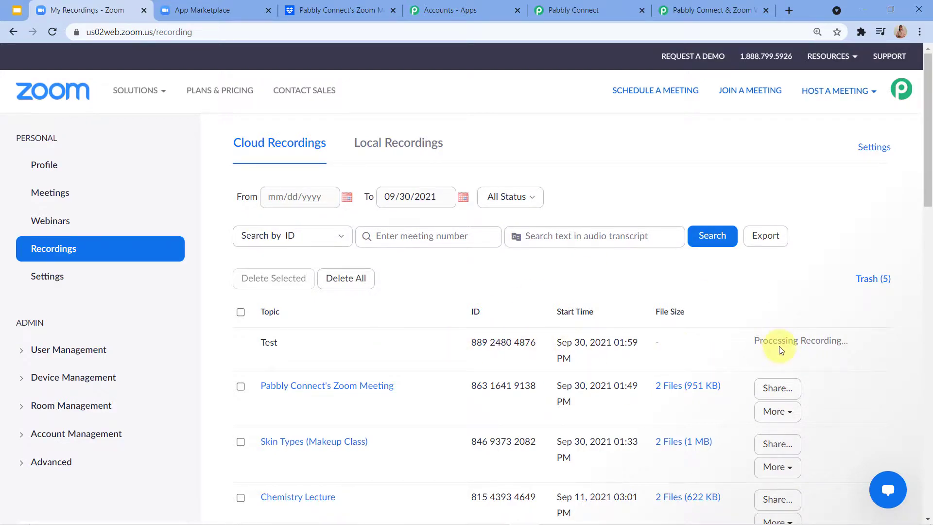
Switch to Dropbox, reload the zoom folder to look for the Test recording, and recheck its processing in Zoom's cloud recordings.
click(314, 4)
click(54, 32)
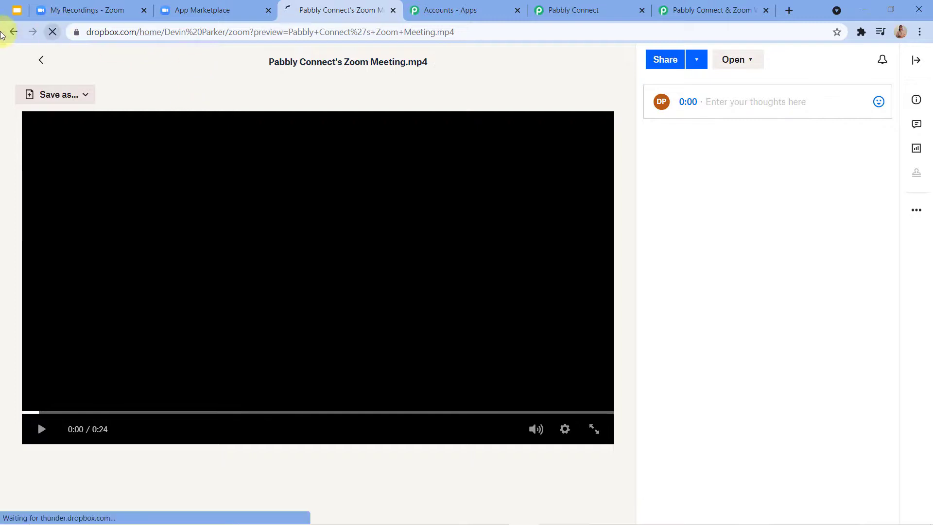
click(13, 32)
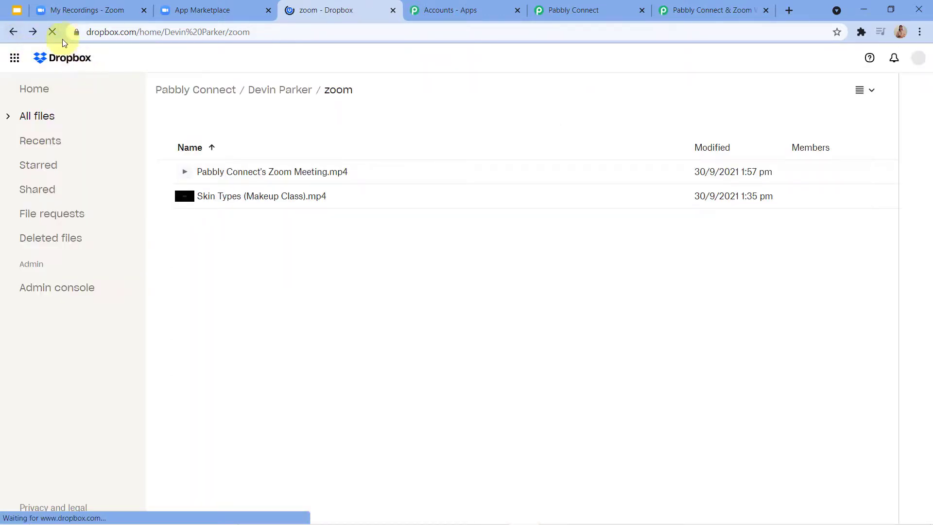
click(52, 32)
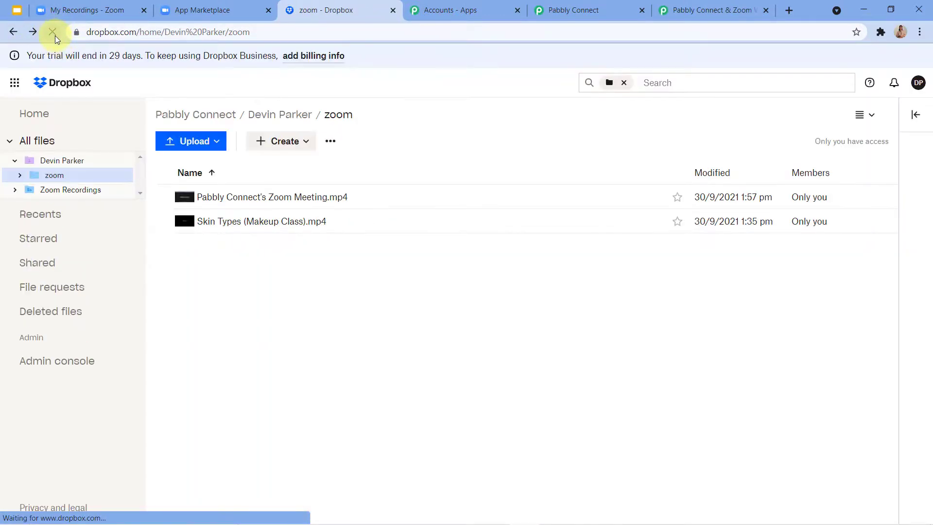
click(52, 32)
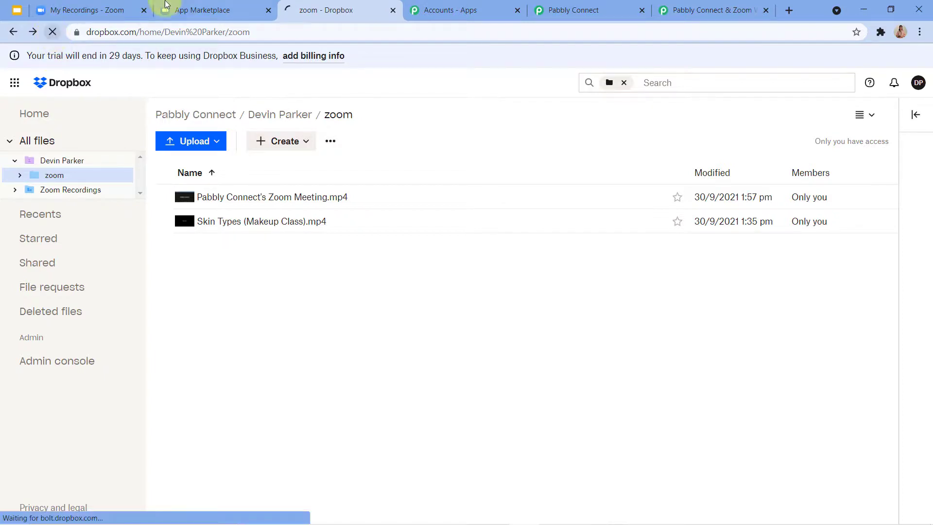
click(98, 9)
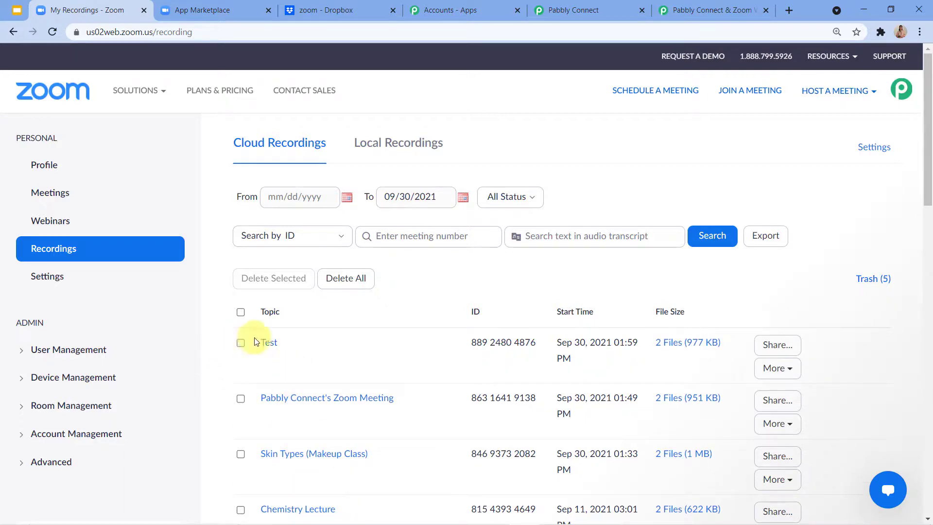
Open Test.mp4 from the Dropbox zoom folder, play the video briefly, and return to the folder.
click(314, 6)
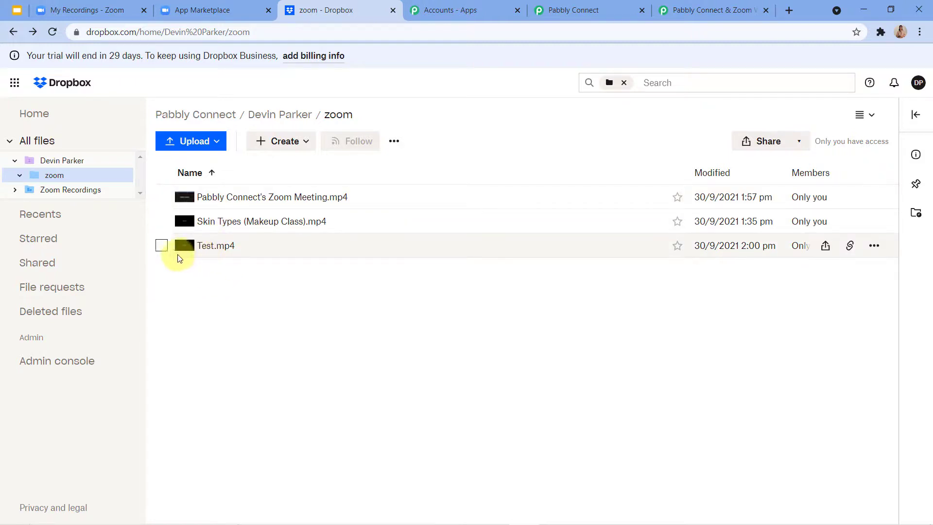
click(204, 245)
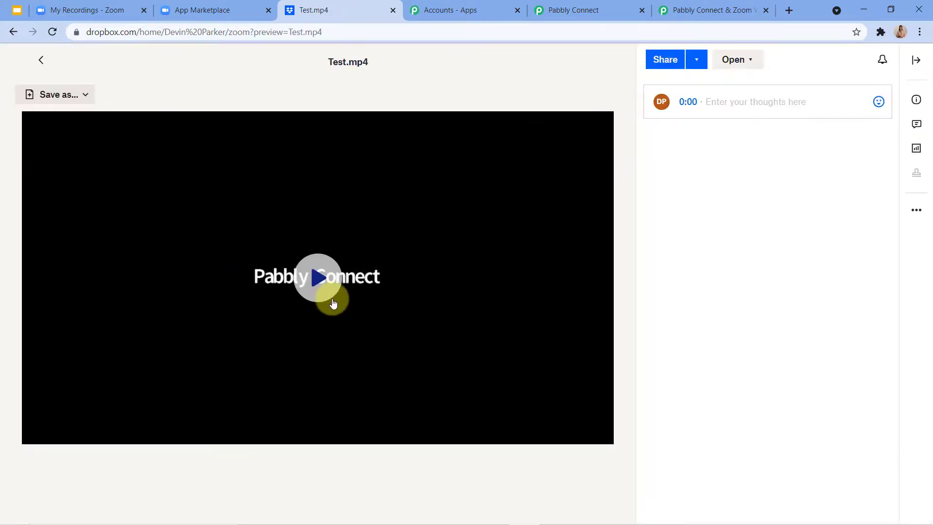
click(293, 301)
click(294, 321)
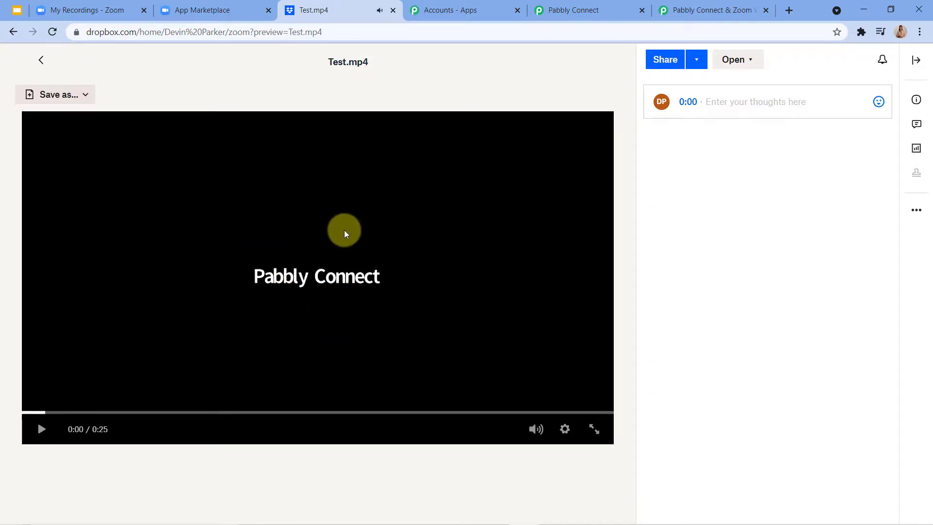
click(16, 32)
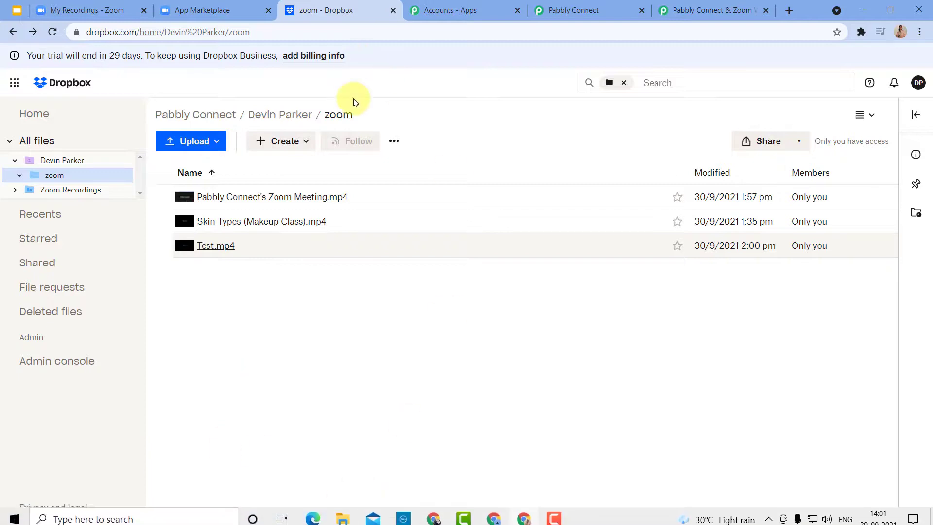
Return to the Zoom Meetings to Dropbox workflow in Pabbly Connect and collapse the Zoom trigger and Dropbox action to review both.
click(590, 6)
scroll(718, 223, up, 2)
scroll(909, 208, up, 6)
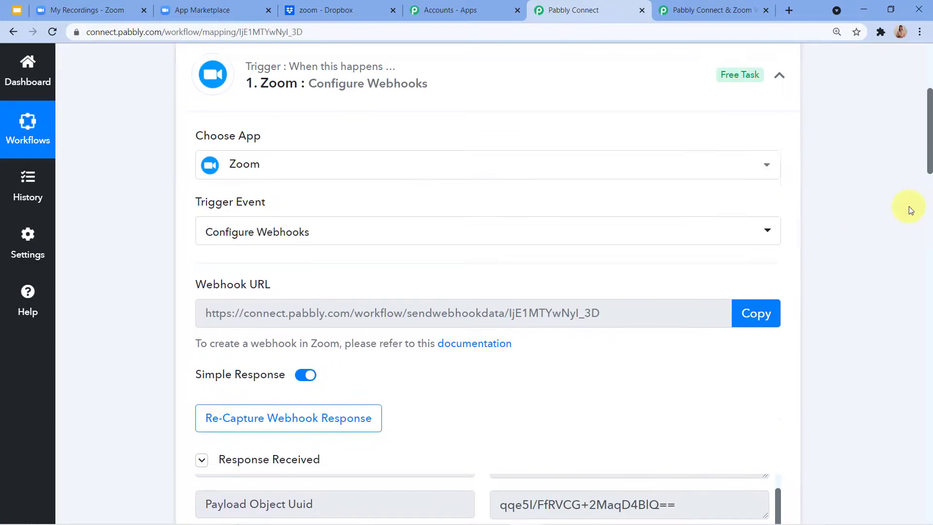
click(778, 131)
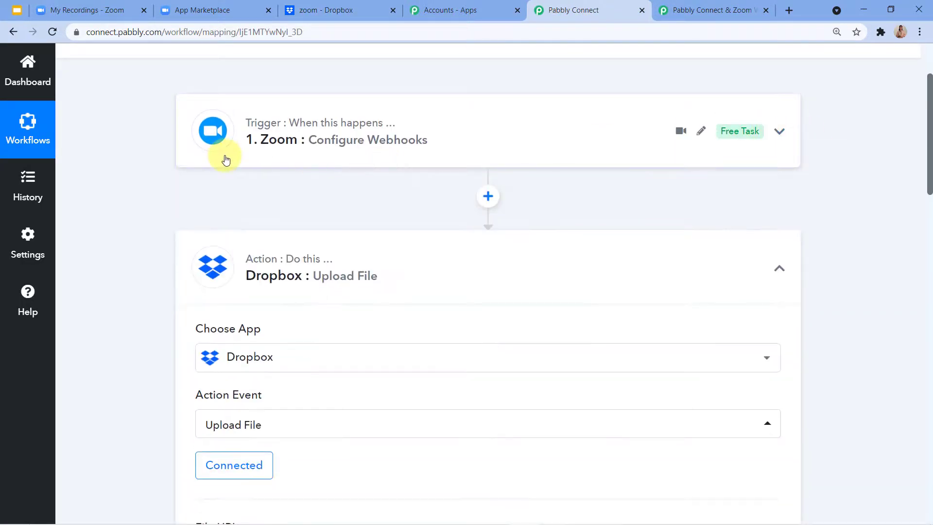
click(779, 270)
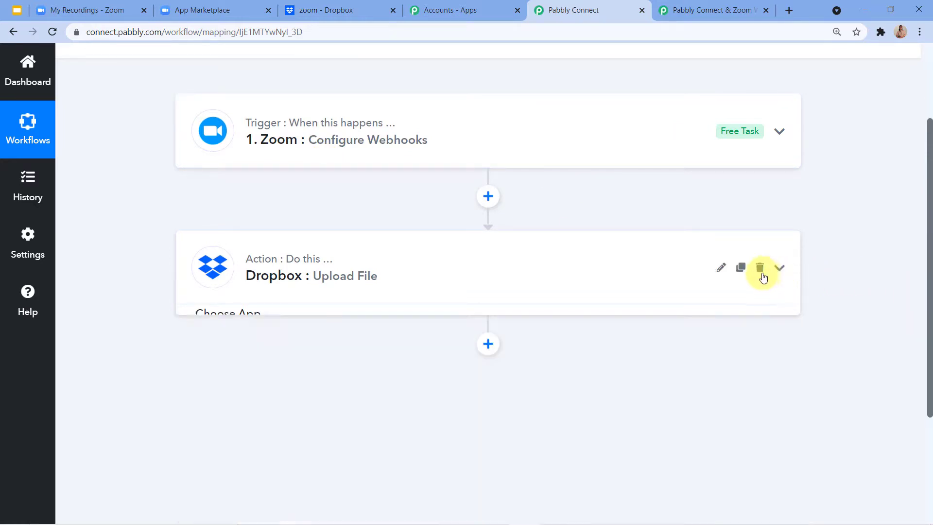
scroll(461, 266, up, 3)
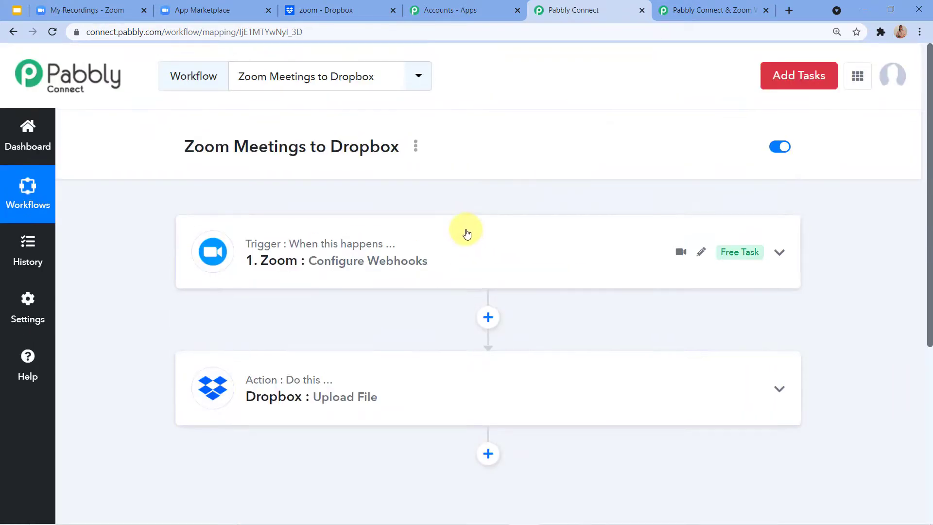